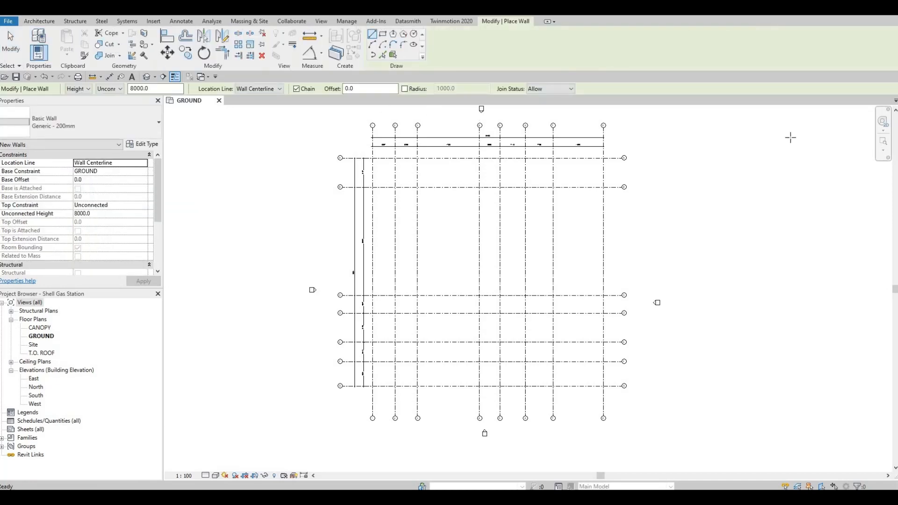
Step: Choose Exterior - Brick on Mtl. Stud as the type for the new walls
key(F1)
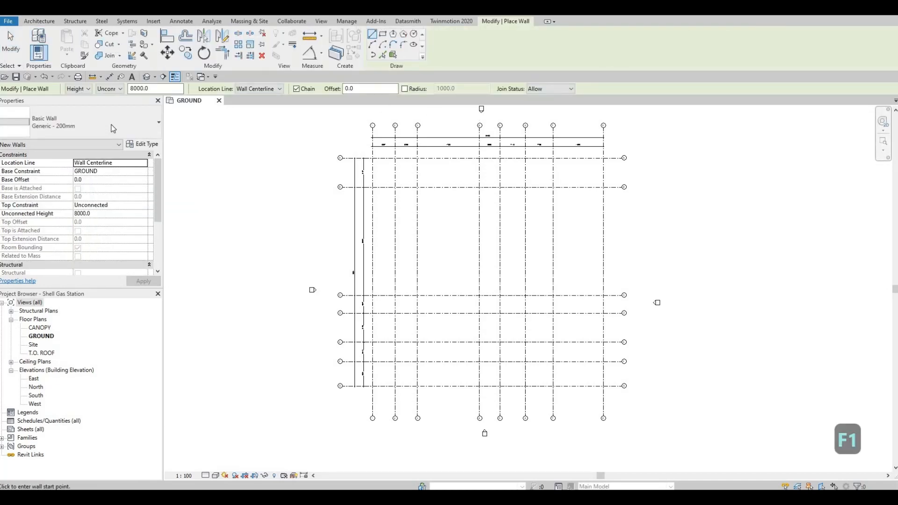
click(113, 128)
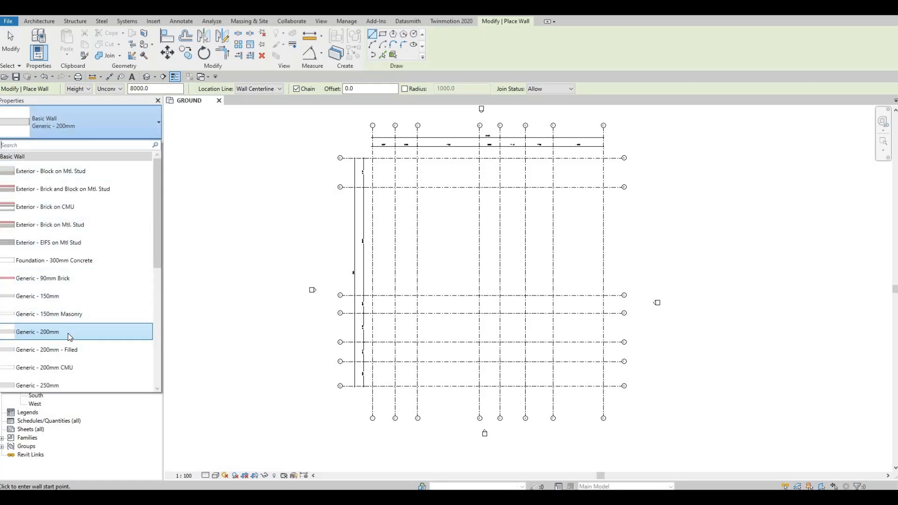
click(47, 227)
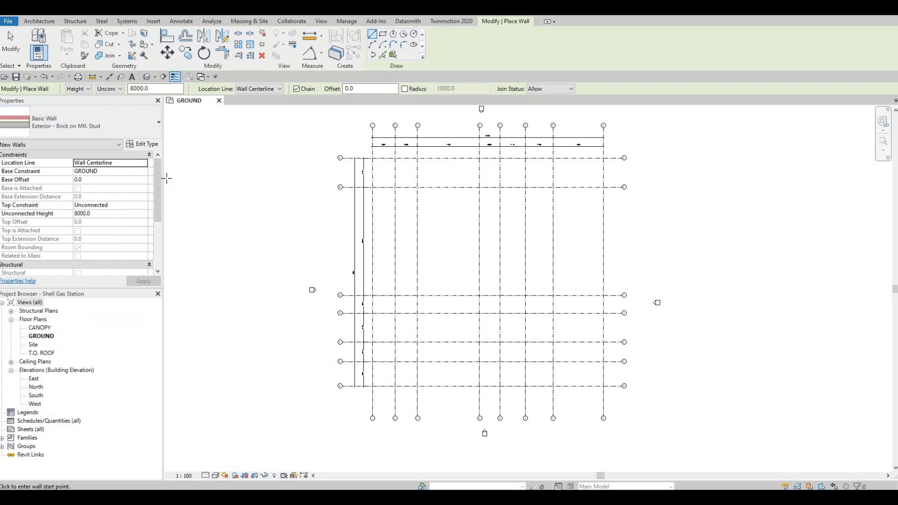
Step: Duplicate the Exterior - Brick on Mtl. Stud wall type under the name EXTERIOR WALL 1
click(143, 145)
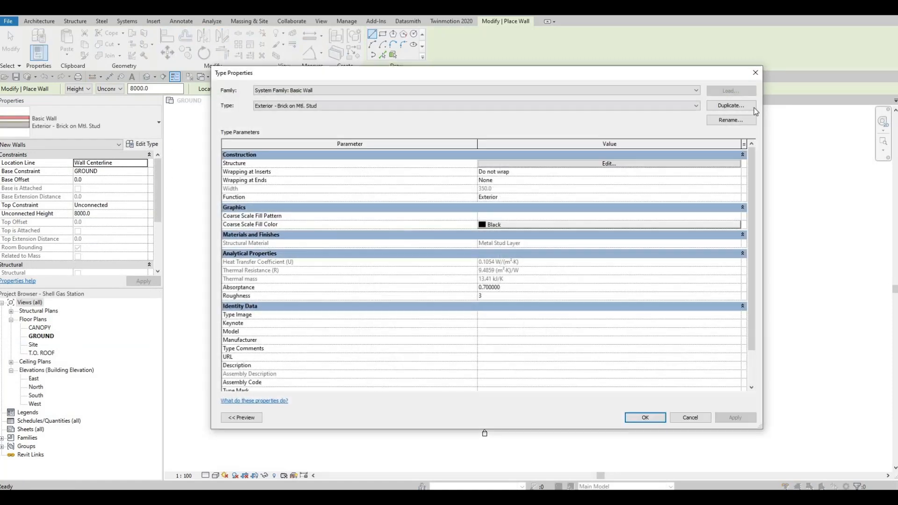
click(744, 107)
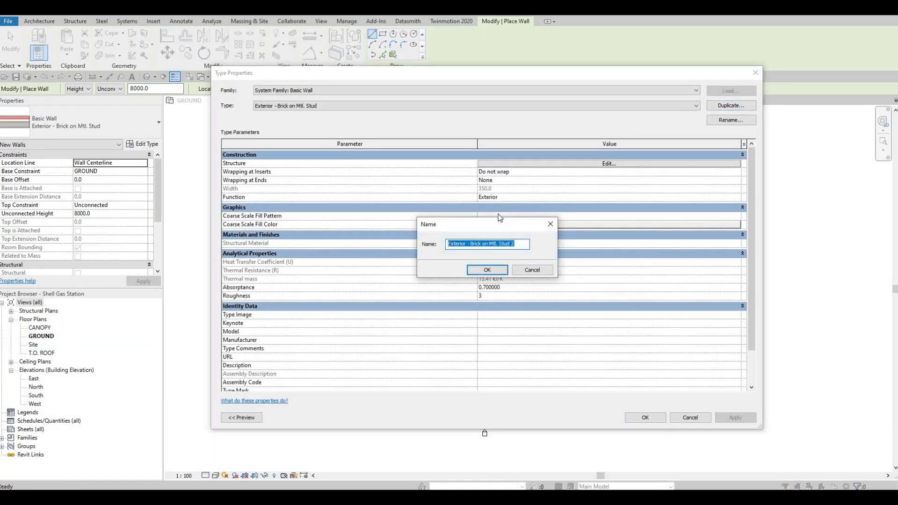
text(ext)
key(BackSpace)
key(BackSpace)
key(BackSpace)
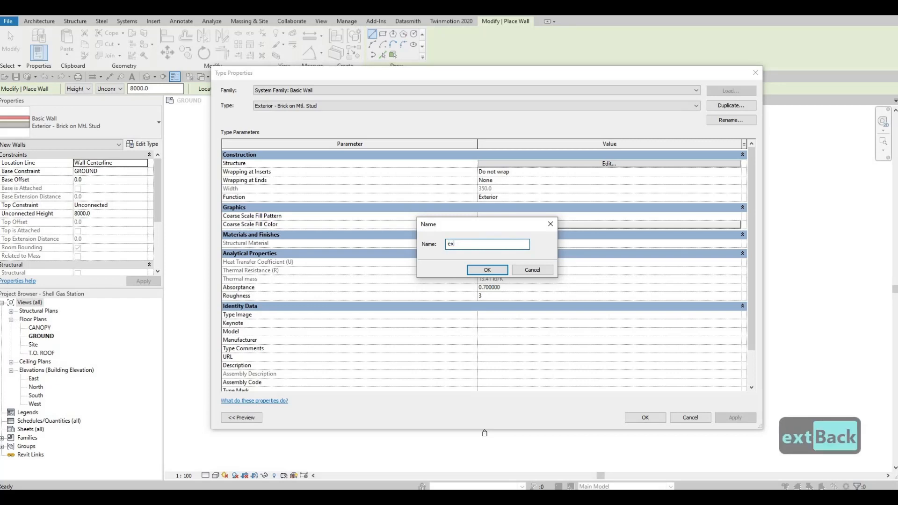
key(Caps_Lock)
text(EX)
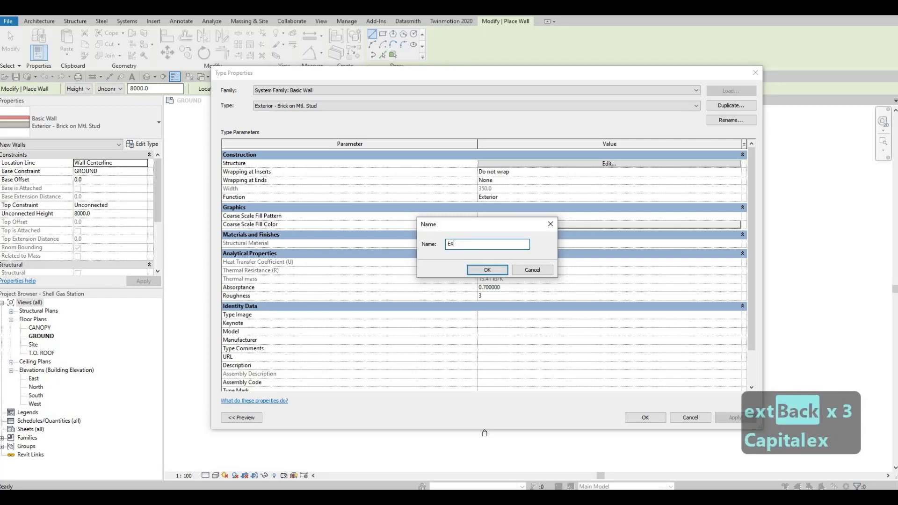
text(TERU)
key(BackSpace)
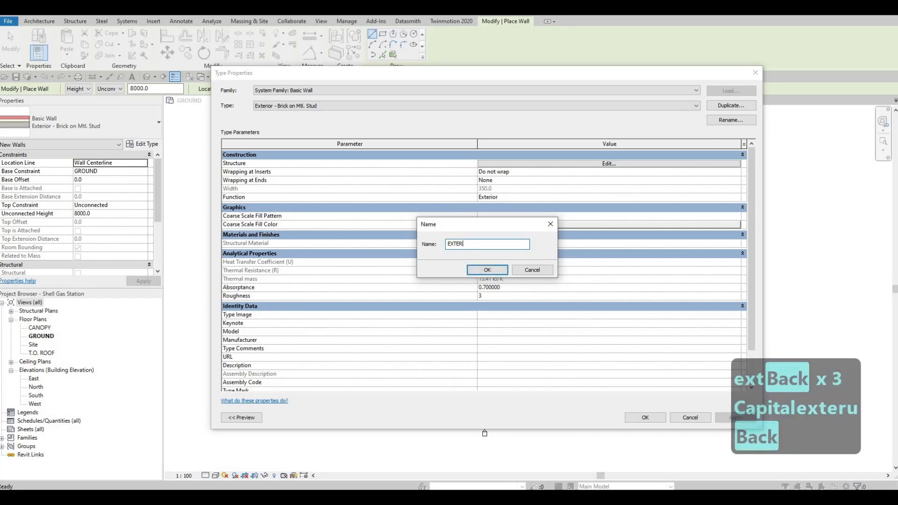
text(IOR WALL 1)
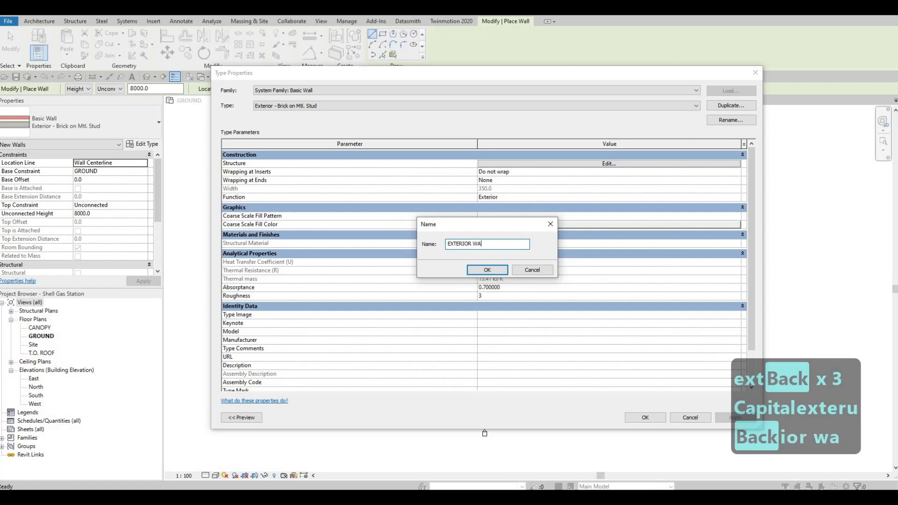
click(485, 271)
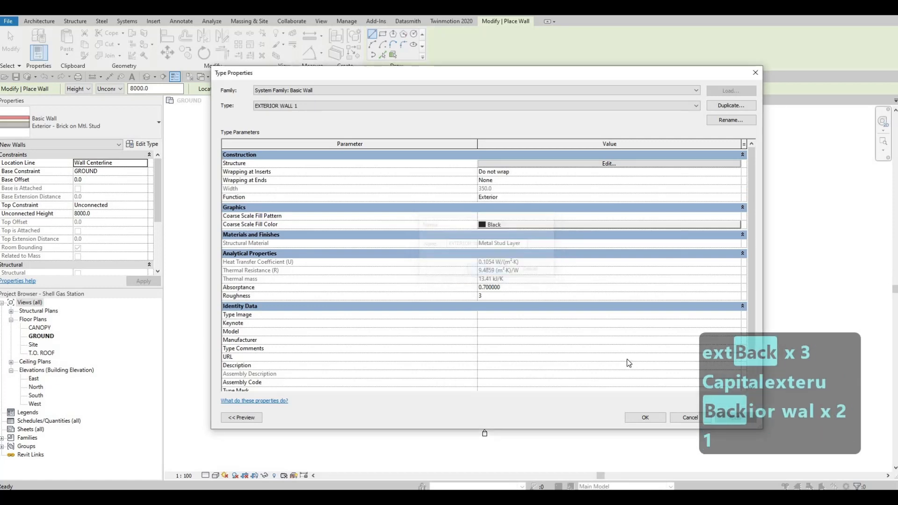
Step: Edit the structure of EXTERIOR WALL 1 and delete the four layers on the exterior side of the core boundary
click(593, 164)
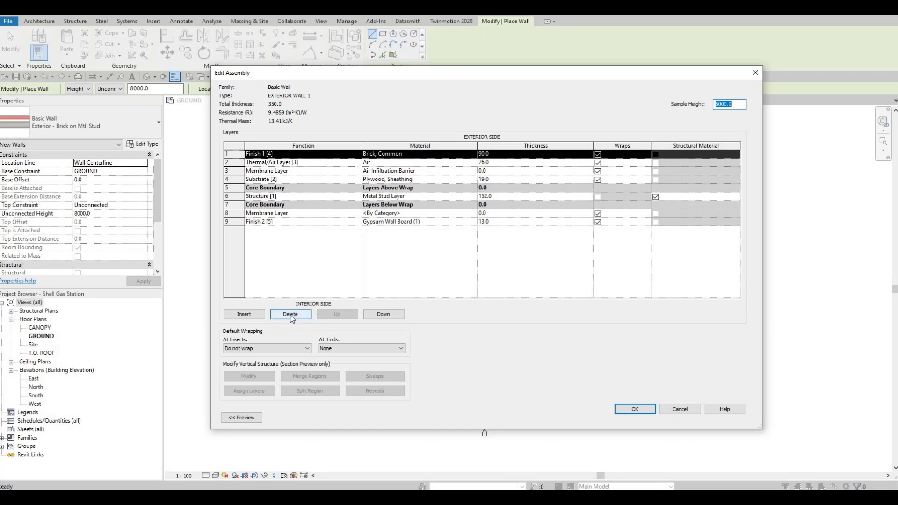
click(263, 154)
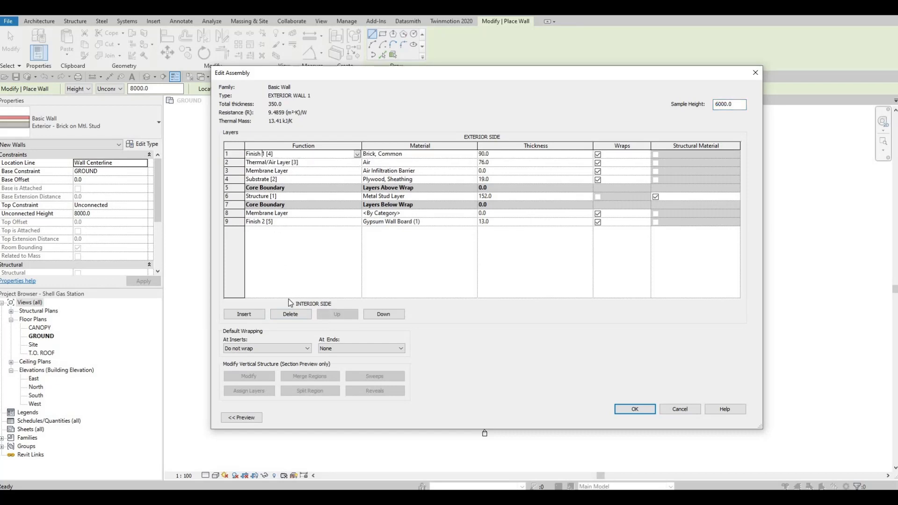
click(290, 314)
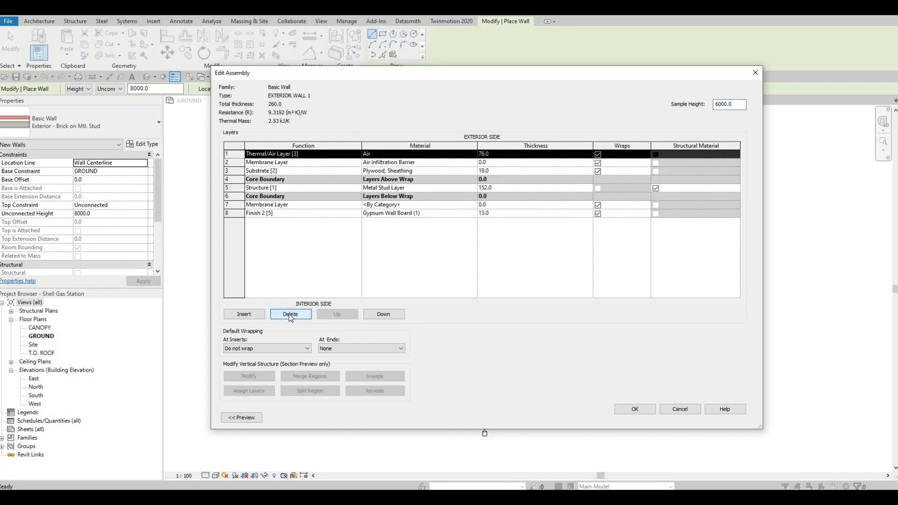
click(290, 315)
click(290, 314)
click(290, 314)
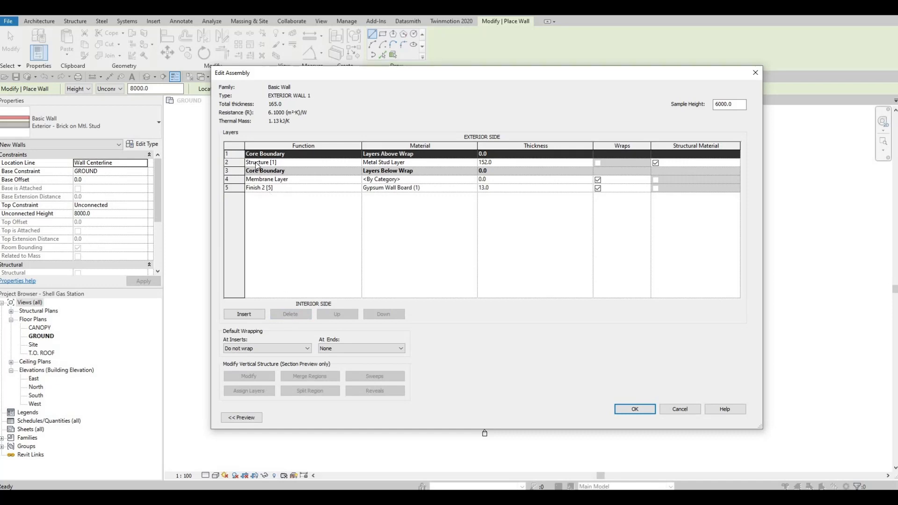
Step: Delete the Finish 2 and Membrane layers on the interior side of the wall's core boundary
click(265, 187)
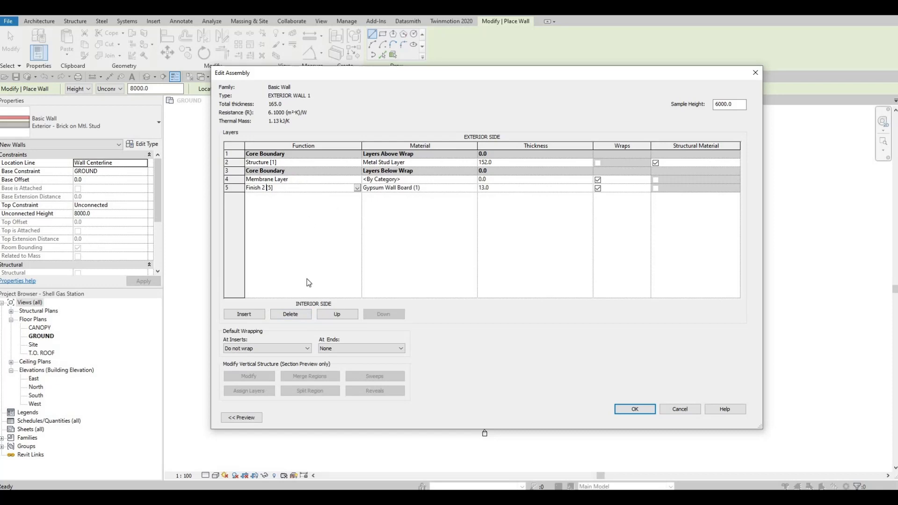
click(291, 314)
click(291, 314)
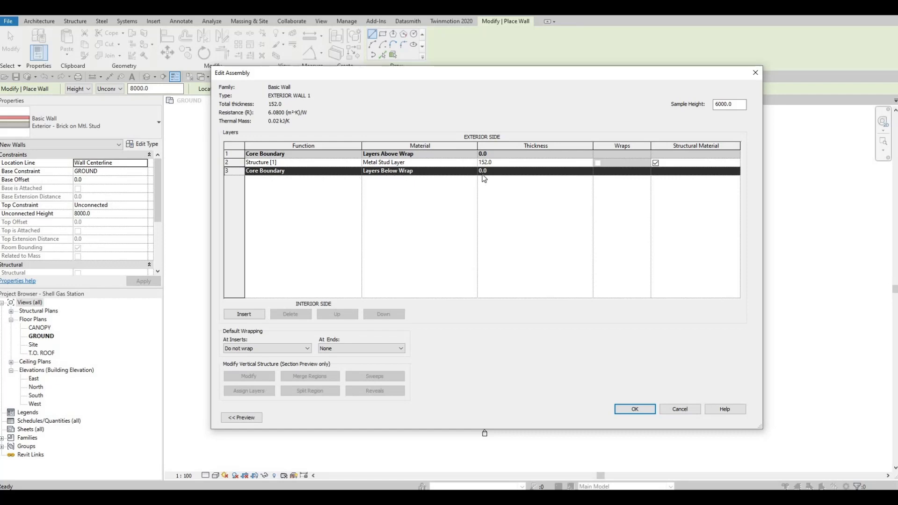
Step: Set the Structure layer's thickness to 200 and its material to Gypsum Wall Board, and accept the wall type changes
click(504, 160)
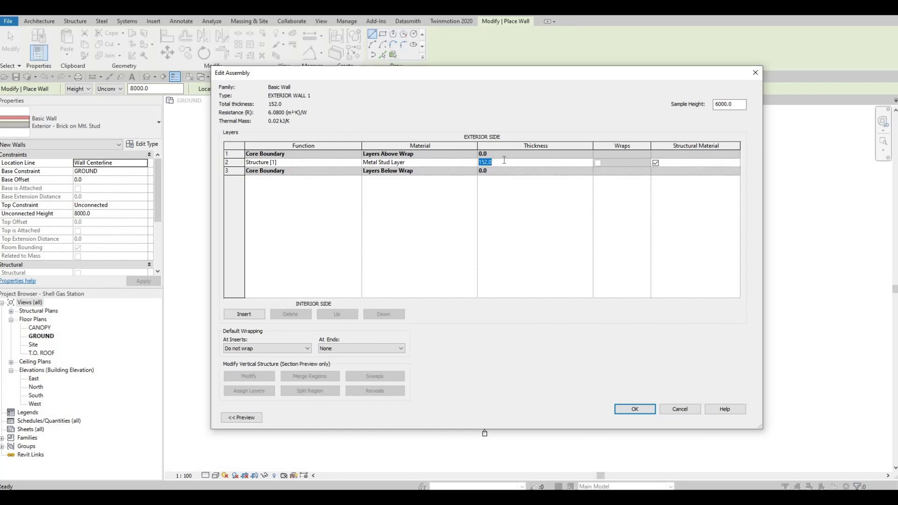
text(200)
click(447, 162)
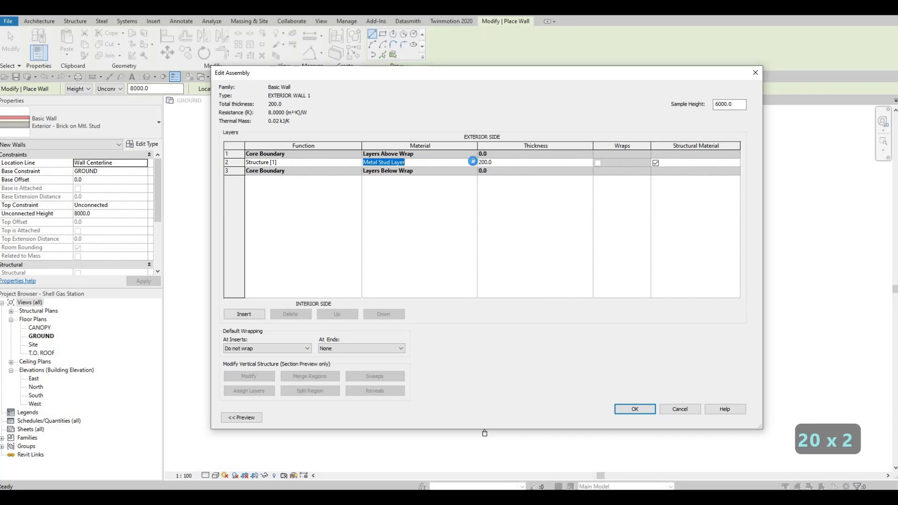
click(474, 162)
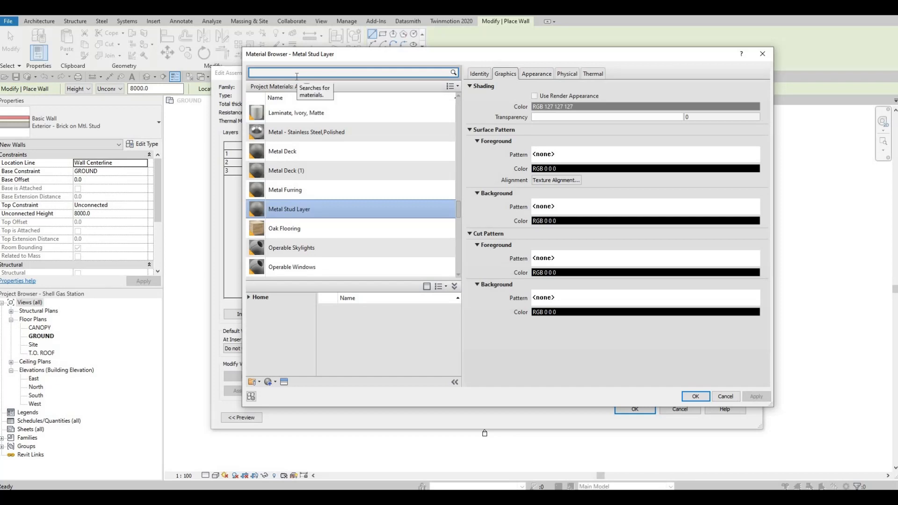
text(GY)
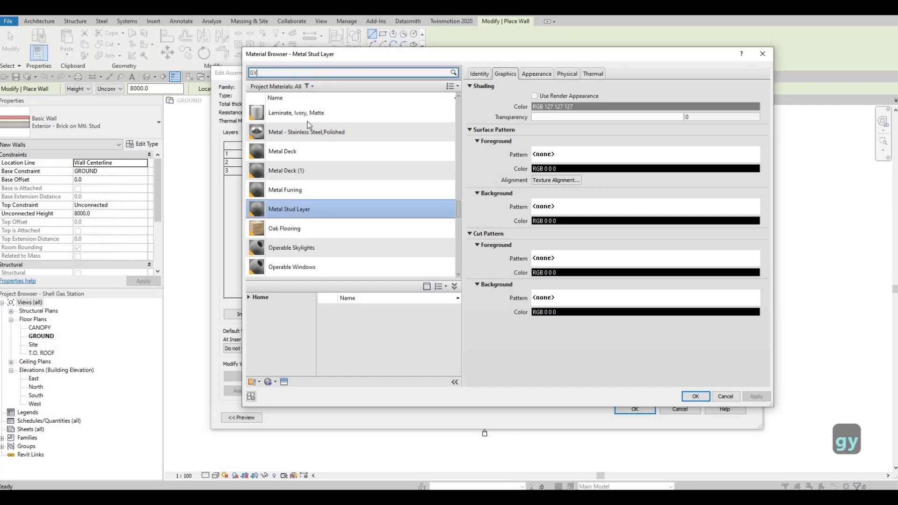
click(693, 397)
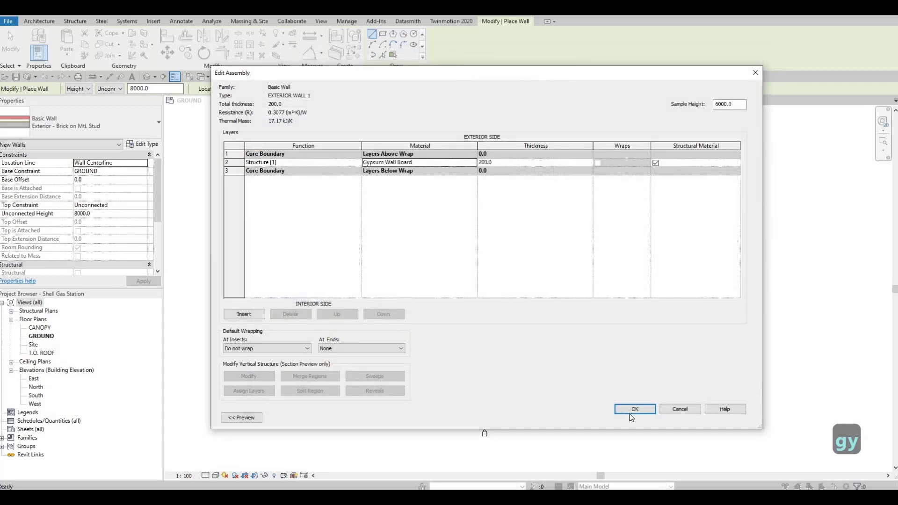
click(635, 409)
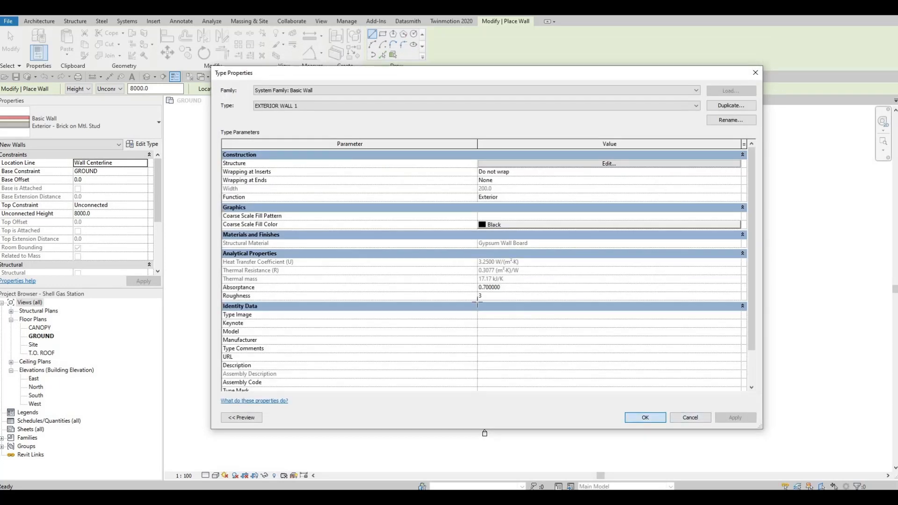
click(642, 417)
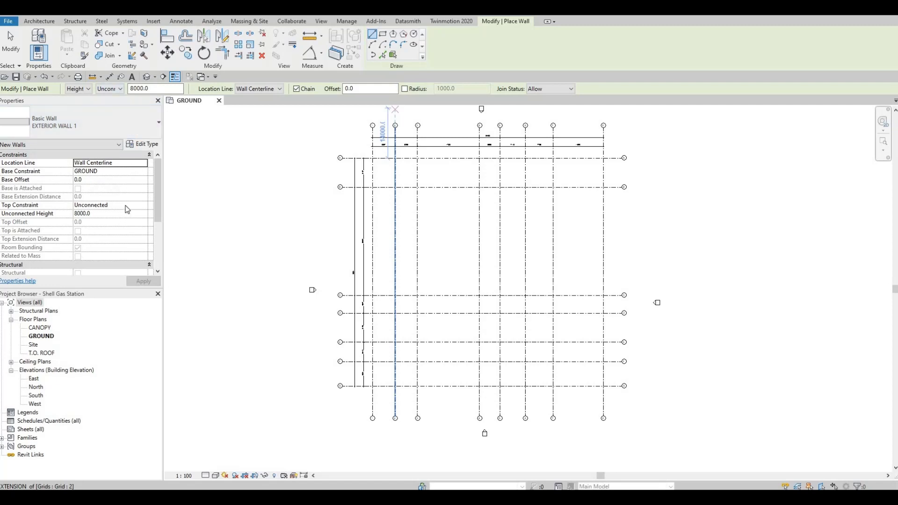
Step: Set the top constraint of the new walls to Up to level: T.O. ROOF and apply it
click(143, 206)
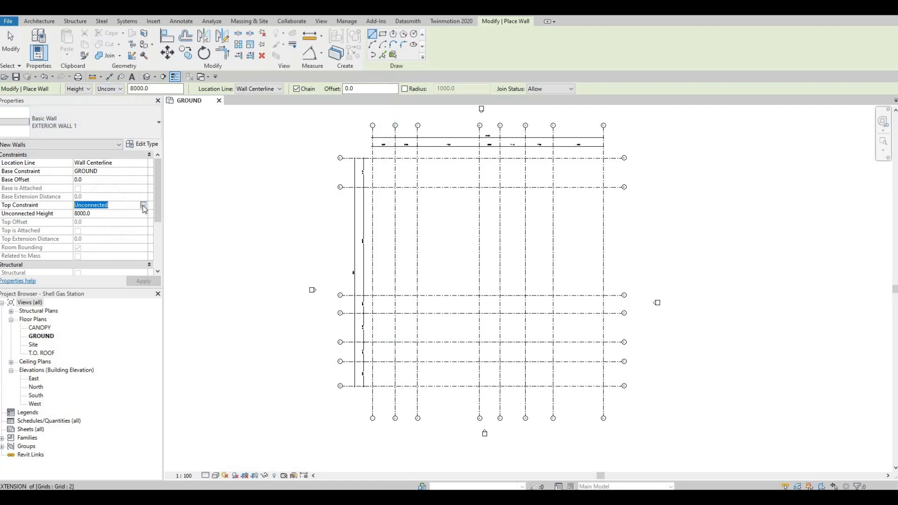
click(142, 205)
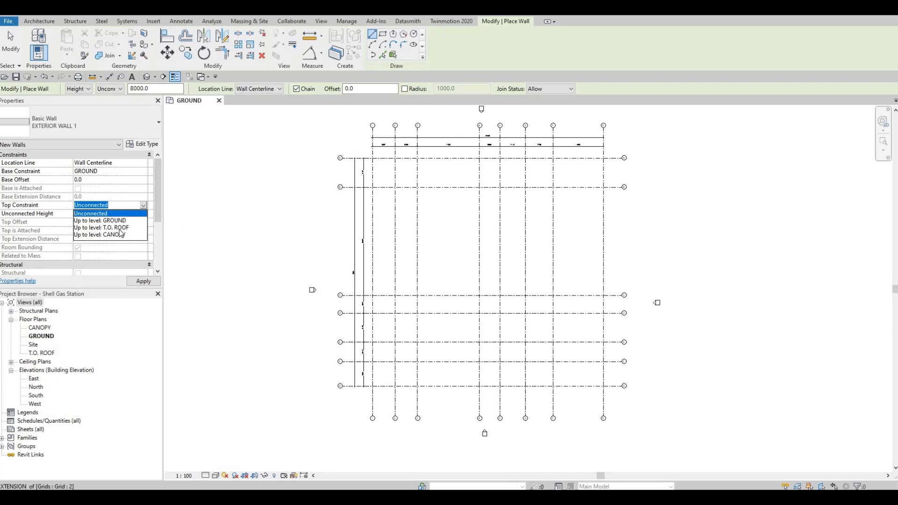
click(124, 228)
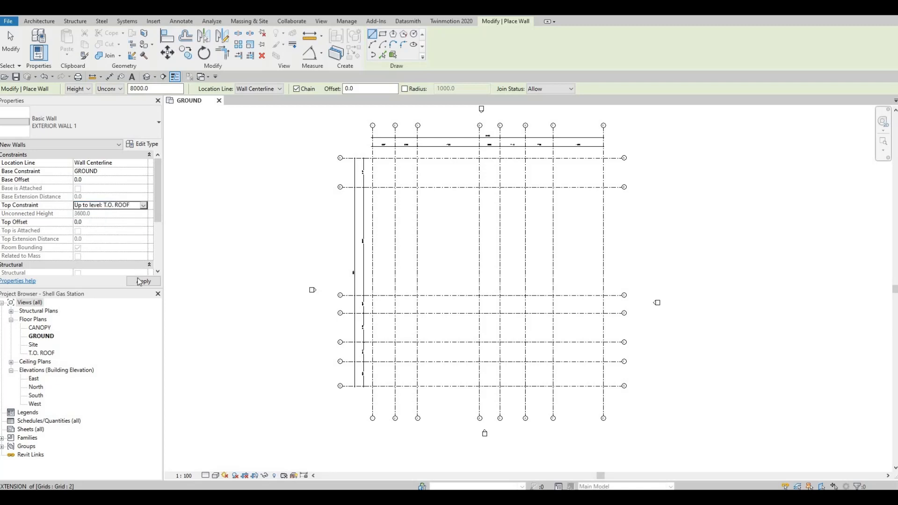
click(139, 282)
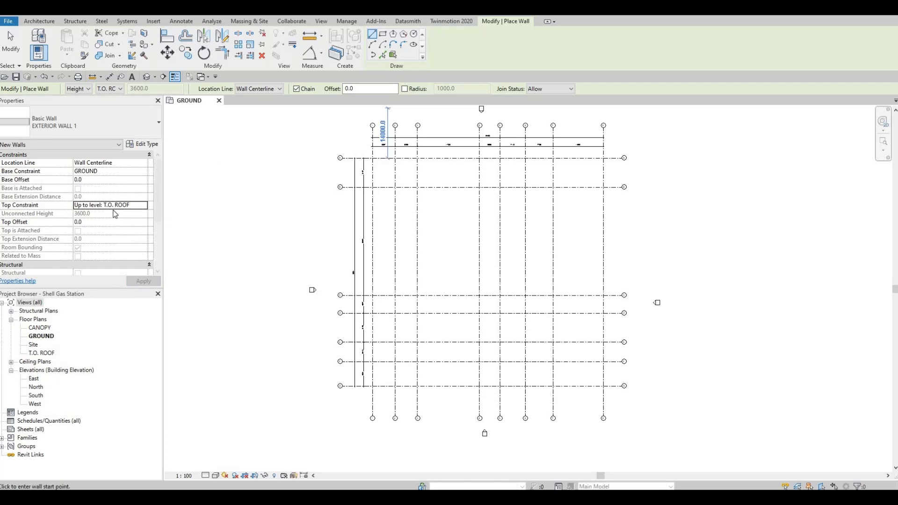
Step: Switch the wall height level to CANOPY and return it to T.O. ROOF
click(120, 89)
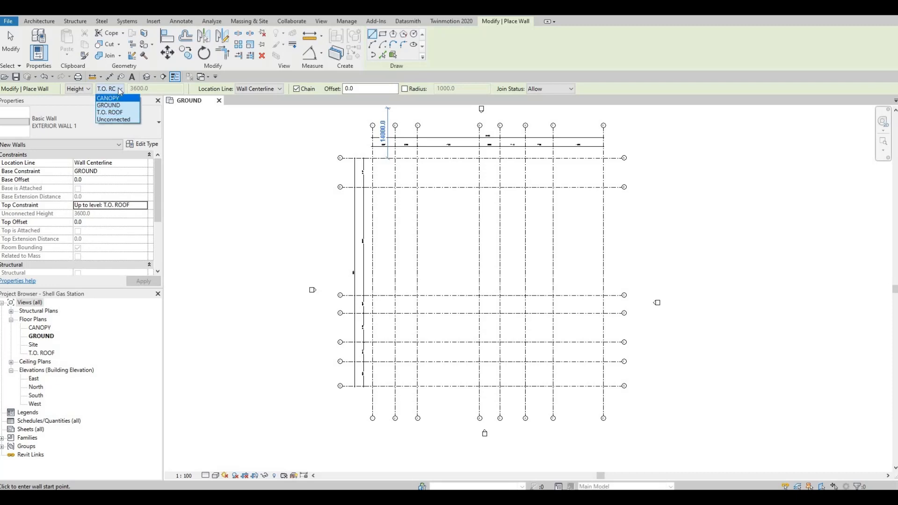
click(119, 98)
click(120, 89)
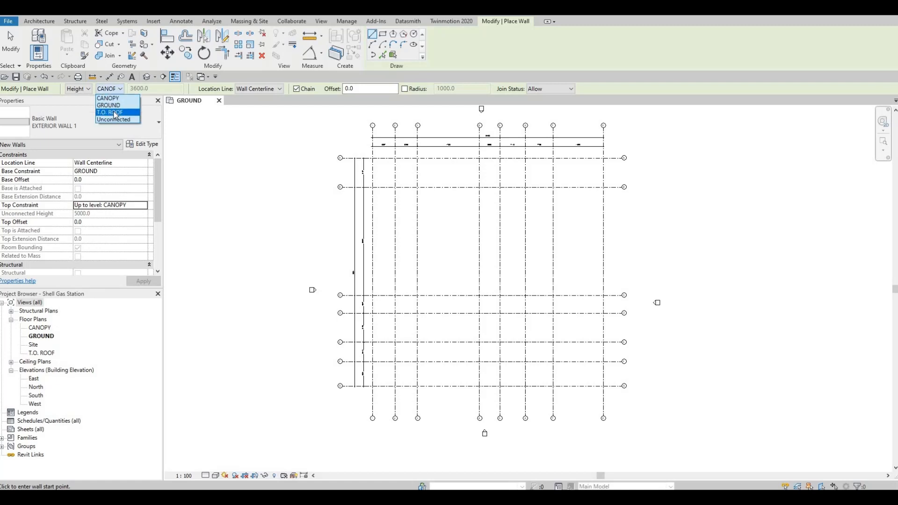
click(115, 113)
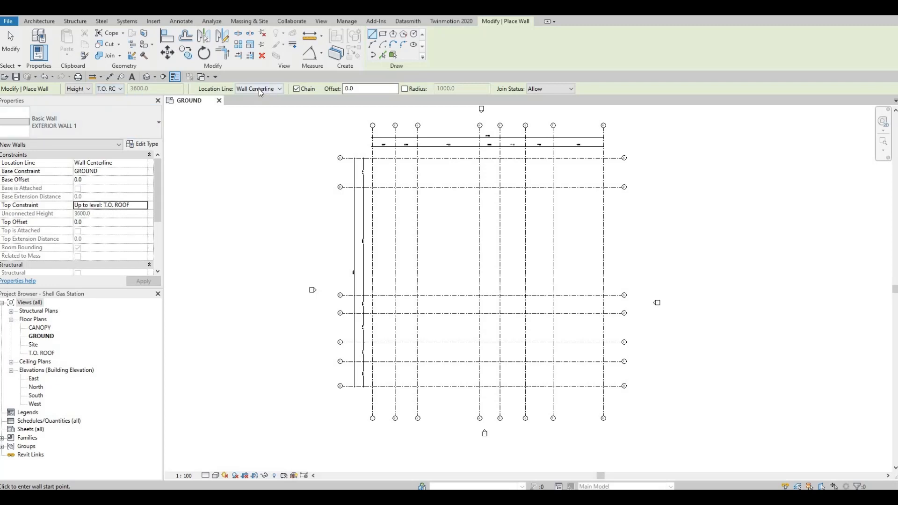
Step: Draw a rectangle of EXTERIOR WALL 1 walls from grid intersection C-1 to grid intersection G-3
click(383, 35)
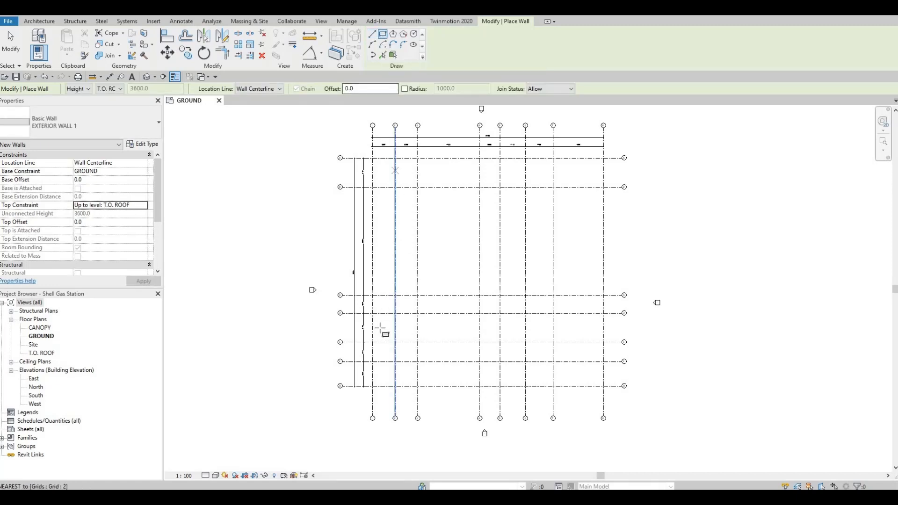
middle_drag(371, 268, 373, 243)
scroll(374, 248, up, 2)
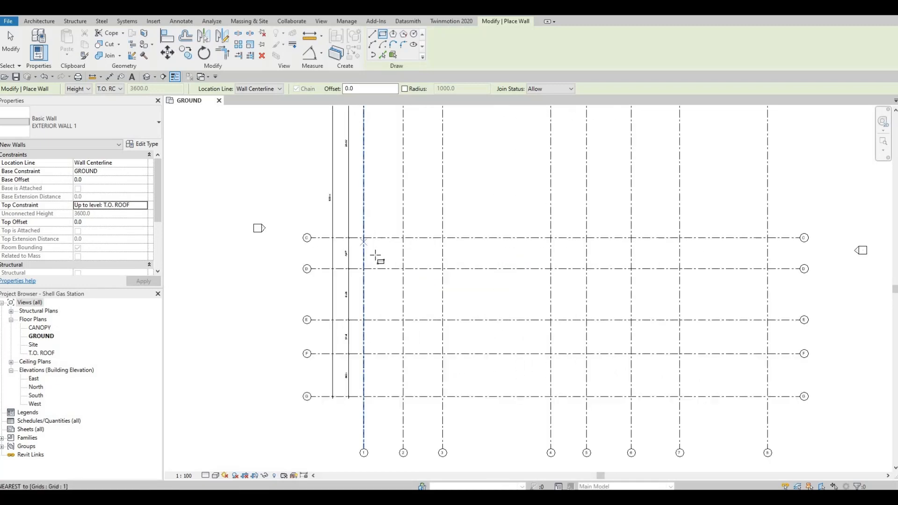
scroll(361, 234, up, 3)
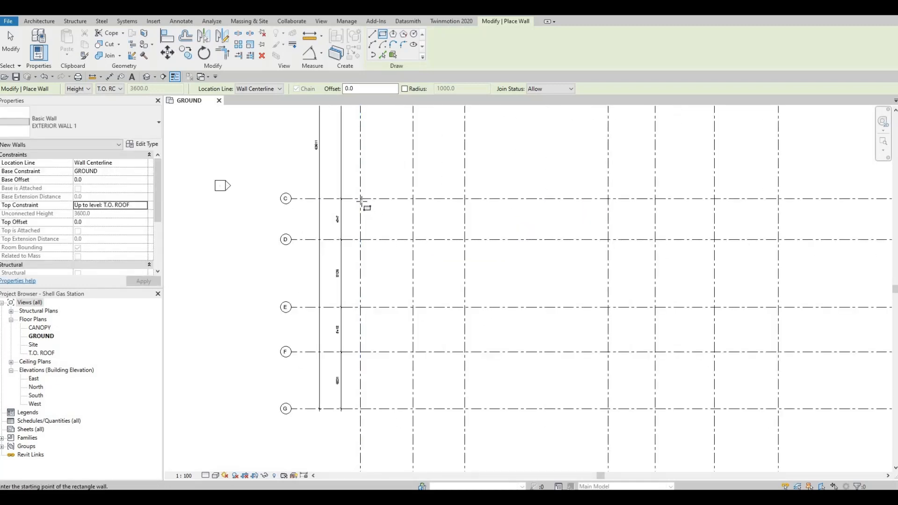
click(360, 201)
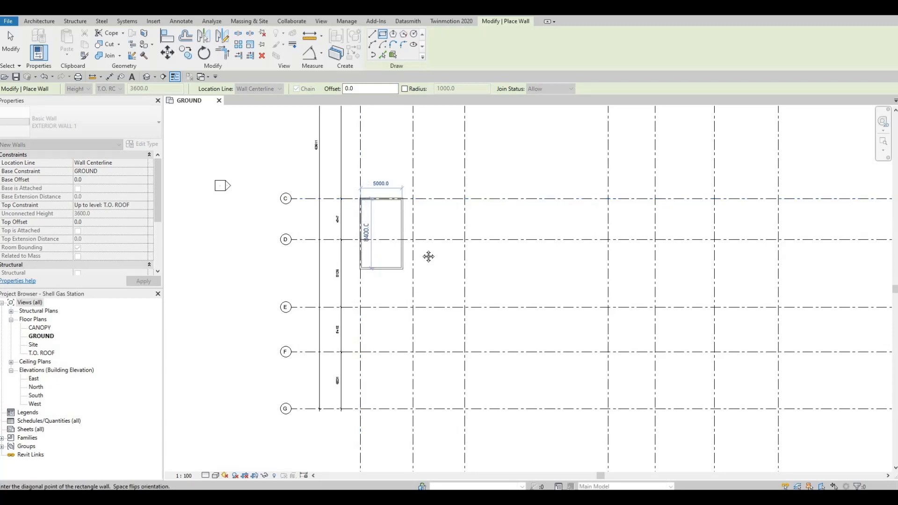
scroll(427, 255, down, 1)
scroll(462, 315, down, 1)
click(458, 347)
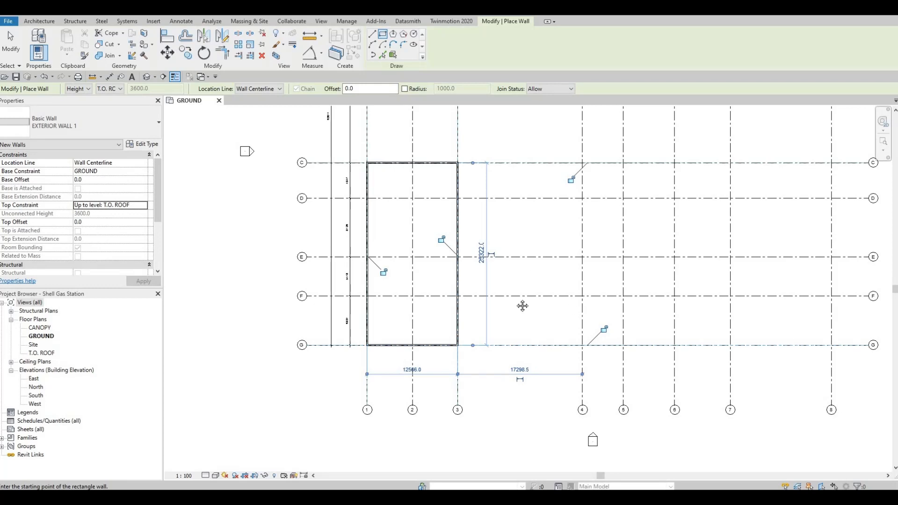
Step: Draw a rectangle of EXTERIOR WALL 1 walls from grid intersection A-5 to grid intersection B-7, and end the wall command
scroll(558, 244, down, 2)
middle_drag(585, 232, 517, 339)
scroll(552, 238, down, 1)
middle_drag(559, 207, 528, 305)
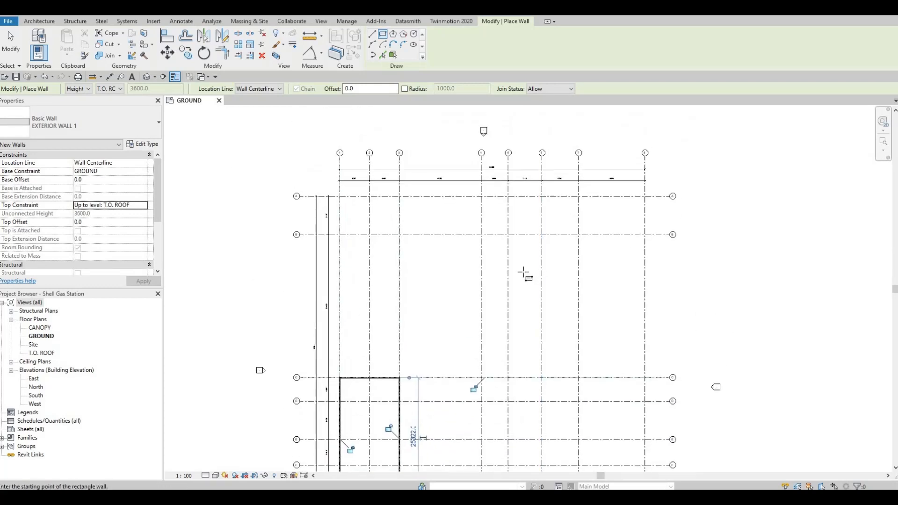
middle_drag(524, 272, 511, 283)
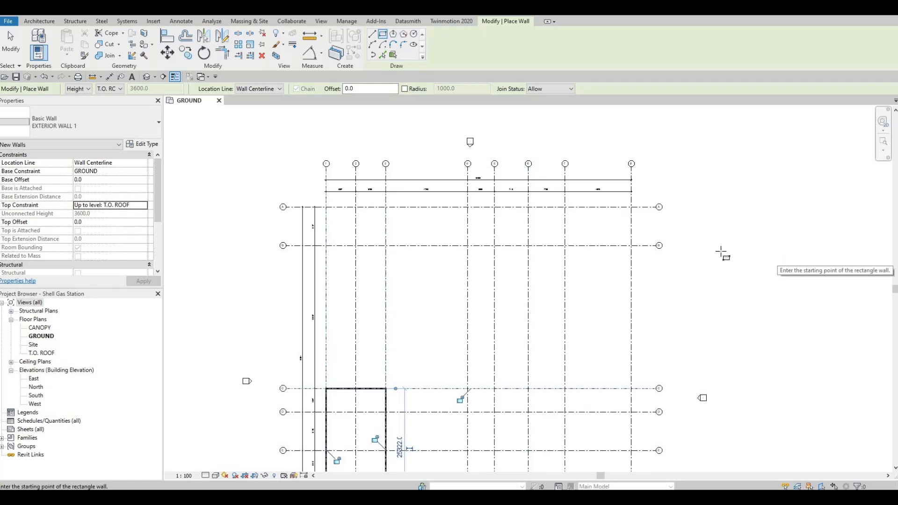
middle_drag(505, 216, 504, 230)
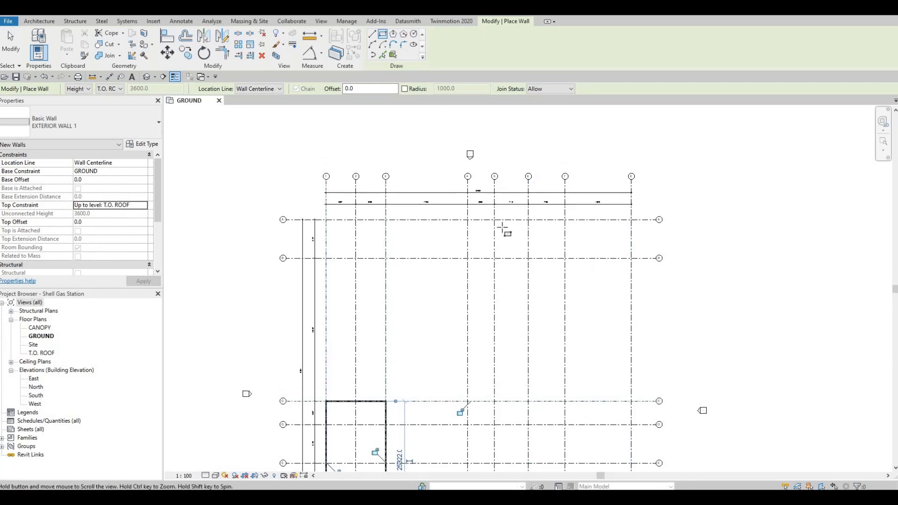
scroll(538, 225, up, 1)
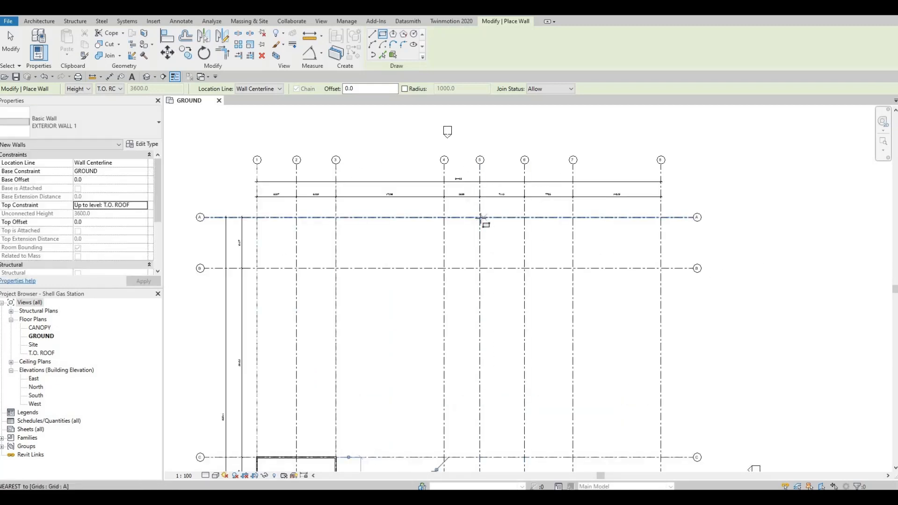
click(483, 219)
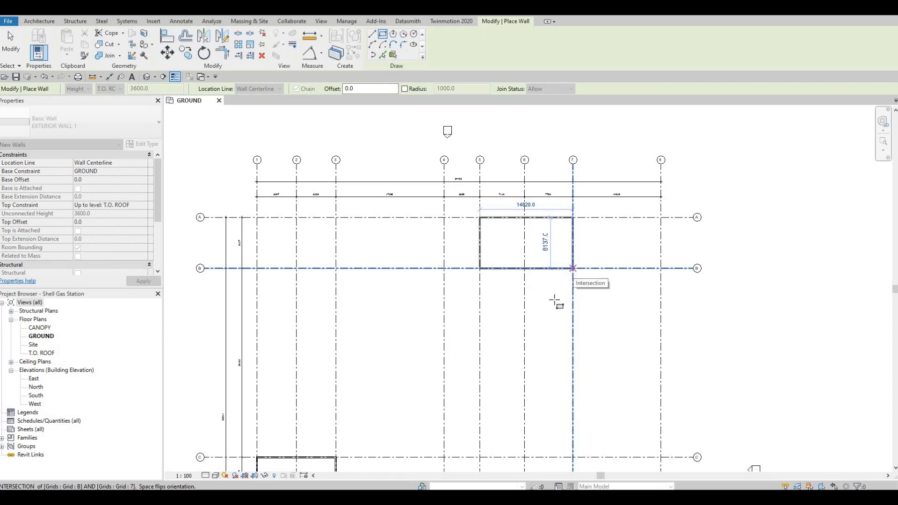
click(573, 269)
middle_drag(562, 273, 585, 246)
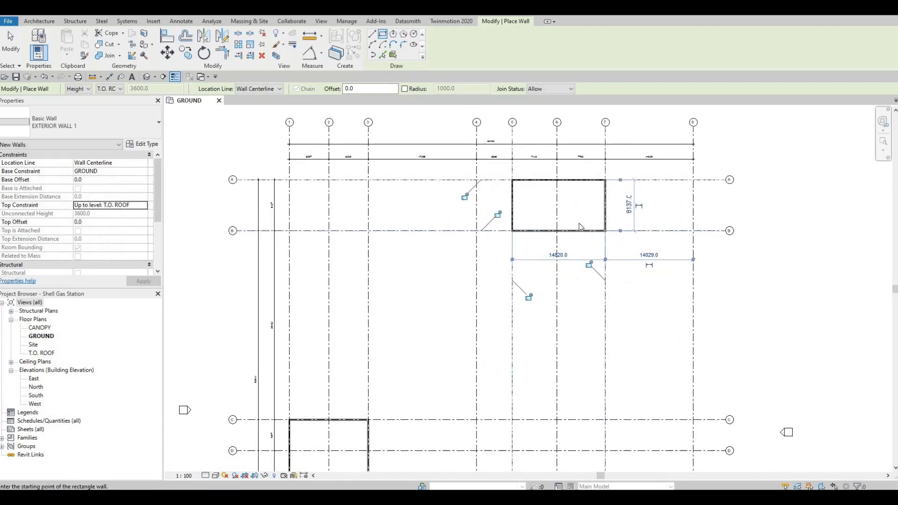
key(Escape)
key(Escape)
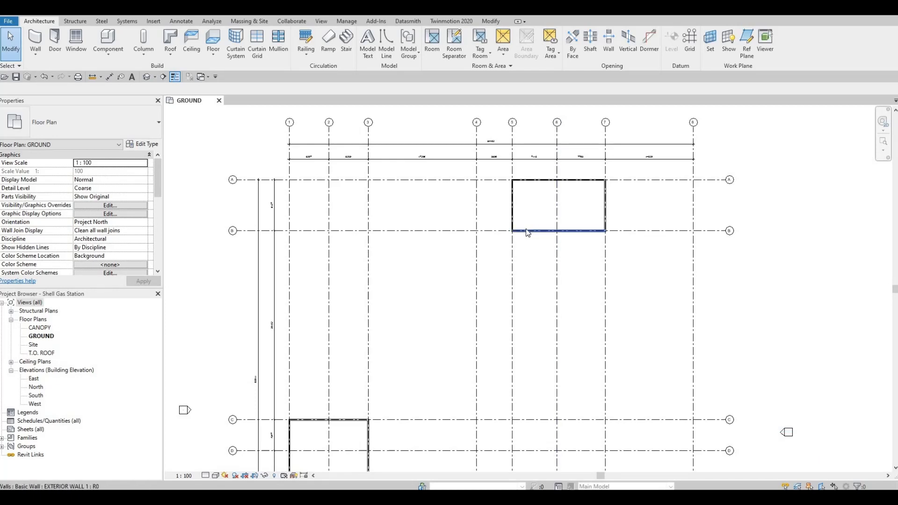
Step: Start an architectural floor on the GROUND level and duplicate the Generic Floor - 400mm type as FLOOR 1
middle_drag(543, 267, 545, 185)
scroll(538, 202, down, 1)
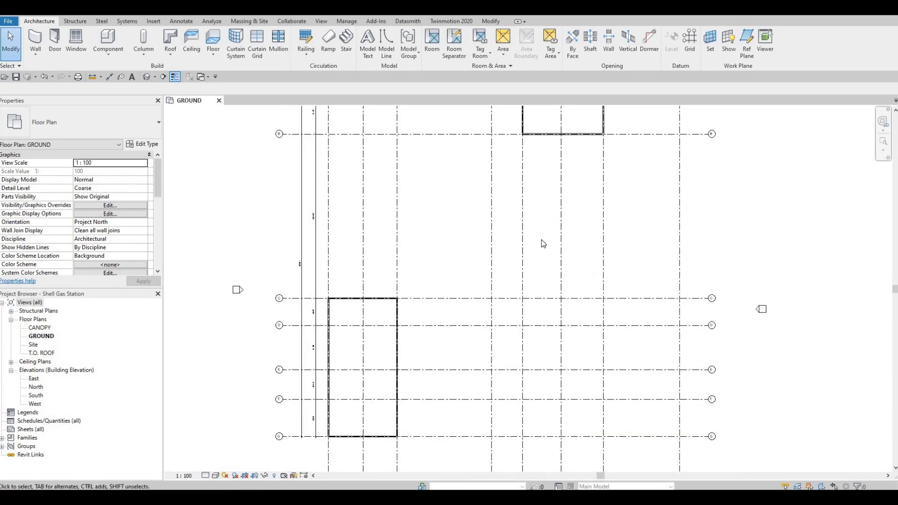
mouse_move(538, 249)
middle_down()
mouse_move(540, 232)
mouse_move(486, 197)
middle_up()
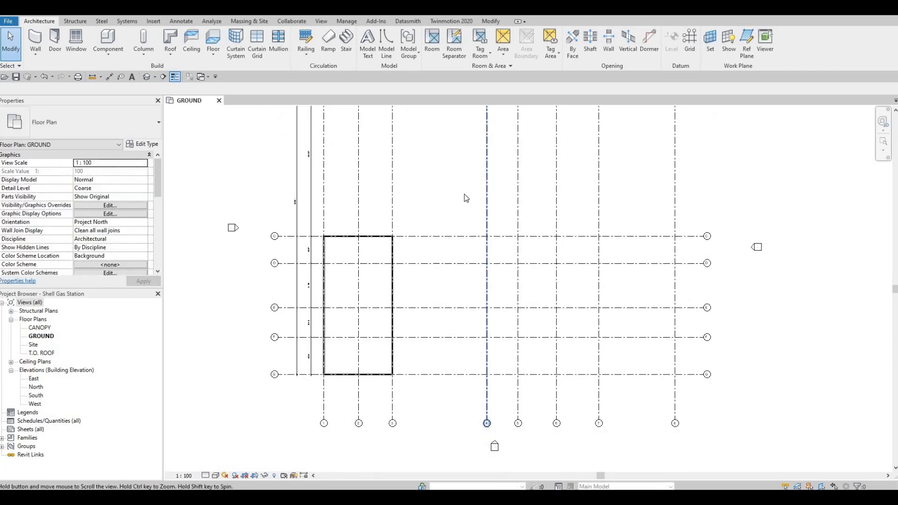
scroll(466, 197, down, 1)
middle_drag(432, 237, 429, 204)
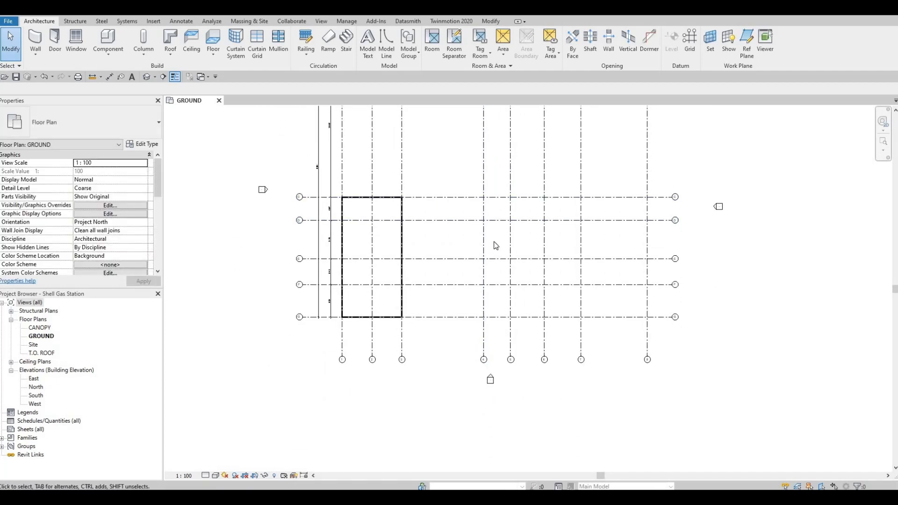
scroll(468, 232, down, 1)
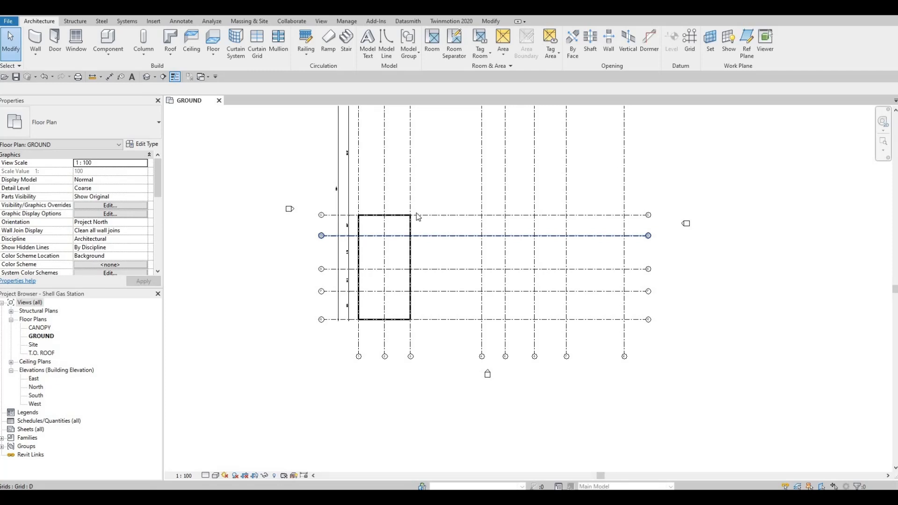
middle_drag(417, 217, 421, 201)
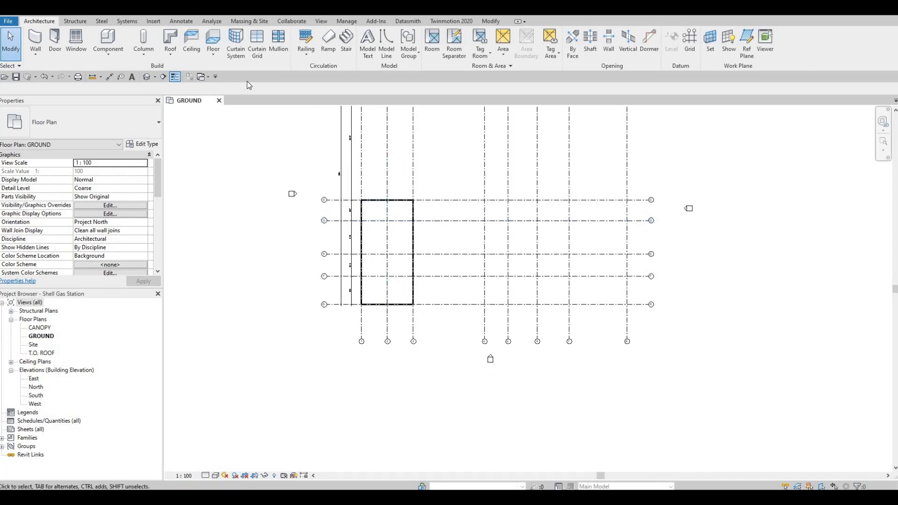
click(211, 38)
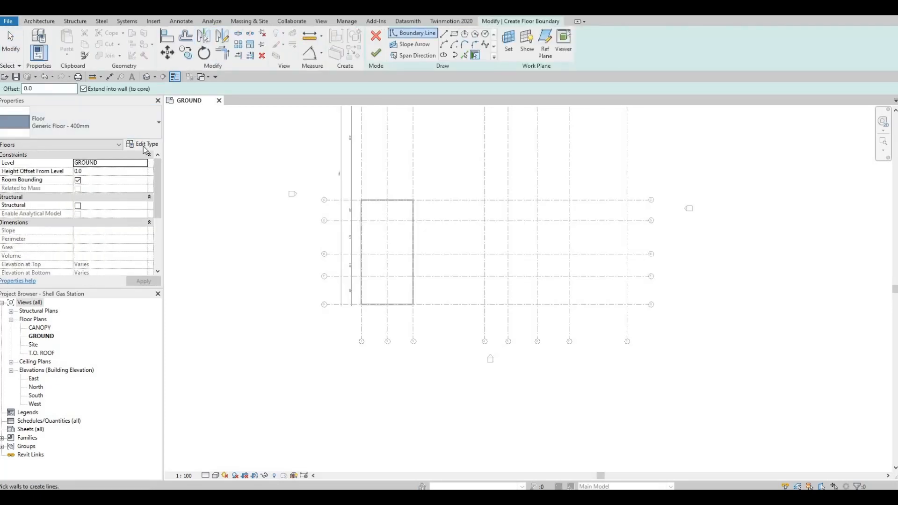
click(721, 105)
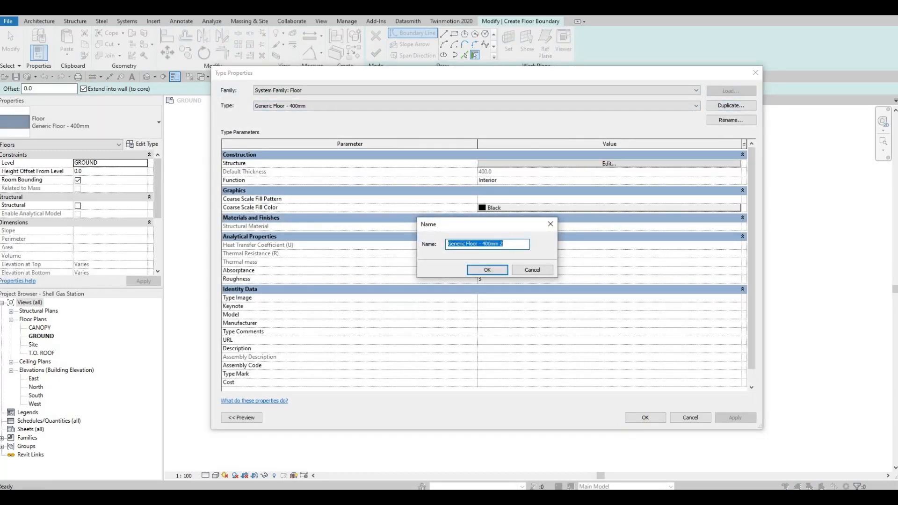
text(FLOOR 1)
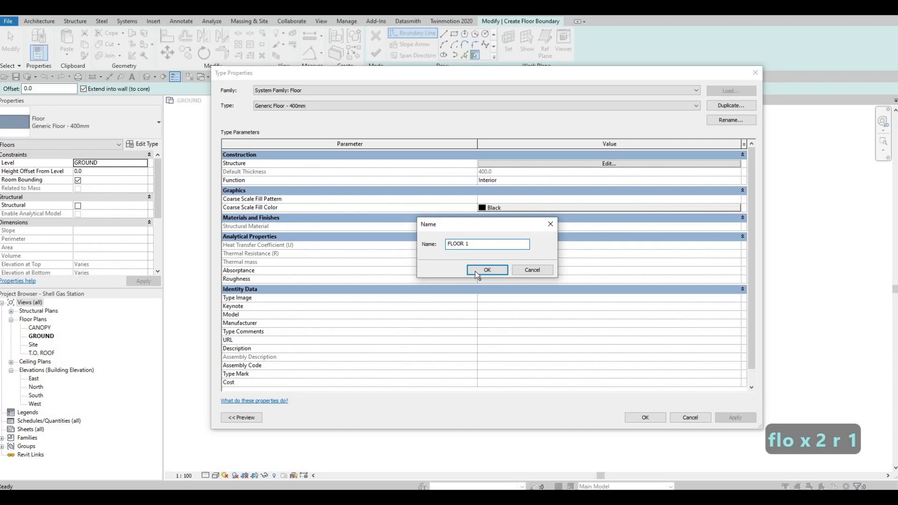
click(477, 274)
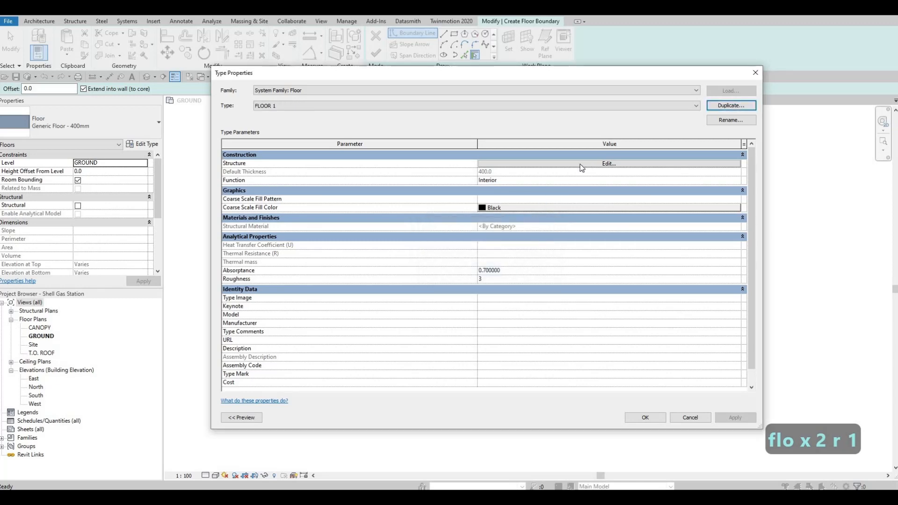
Step: Open FLOOR 1's structure, edit the Structure layer's material, and browse to the Concrete category of the AEC Materials library
click(581, 167)
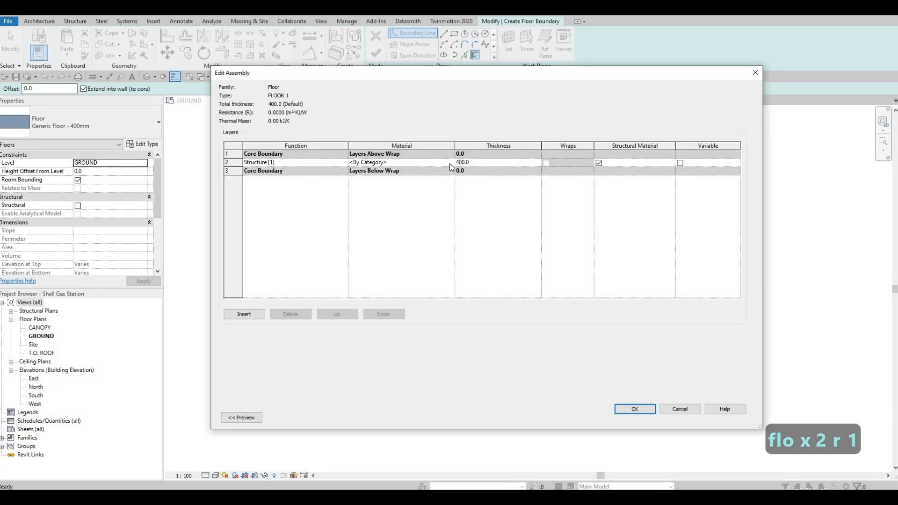
click(450, 164)
click(450, 162)
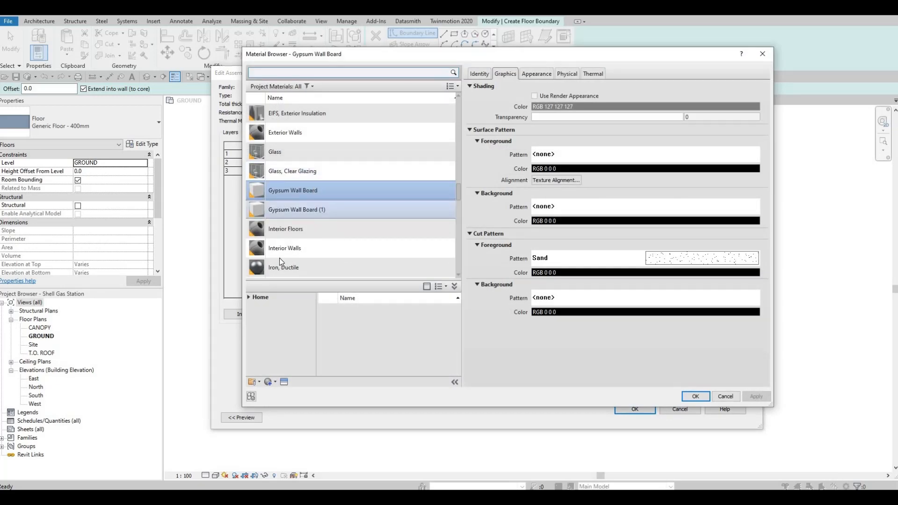
scroll(279, 258, down, 8)
click(249, 299)
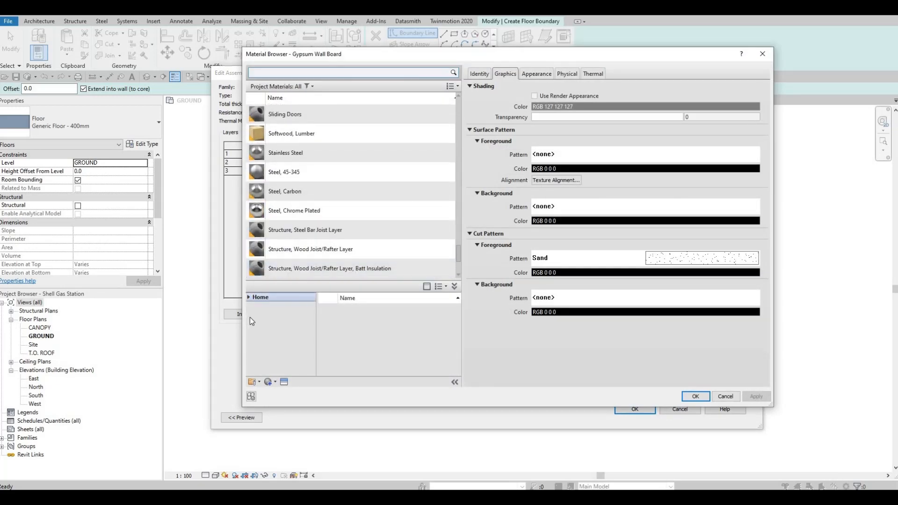
click(252, 317)
click(253, 316)
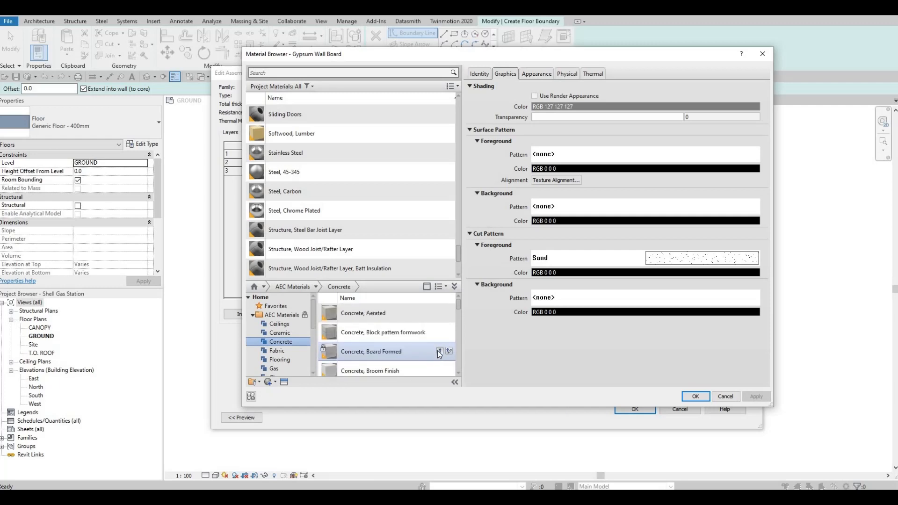
Step: Add Concrete, Precast Smooth, Light Grey from the library to the project and assign it to the Structure layer
scroll(423, 349, down, 3)
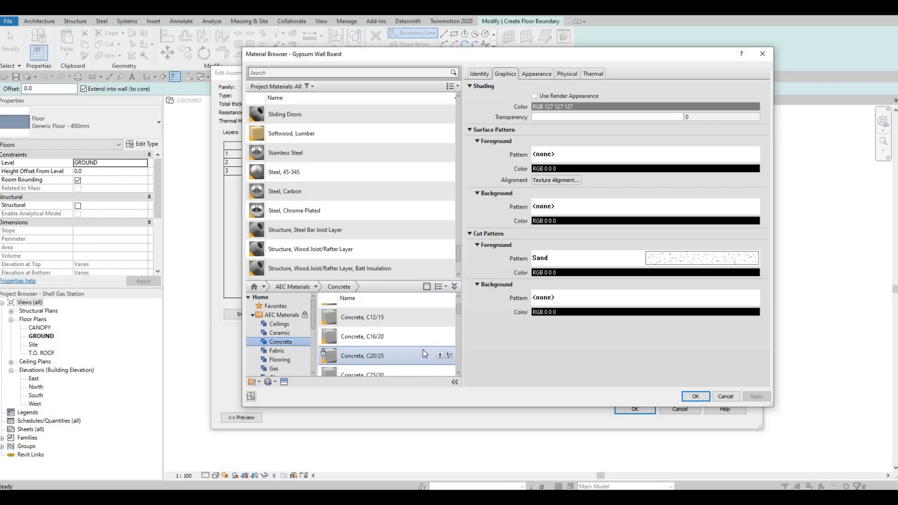
scroll(423, 350, down, 5)
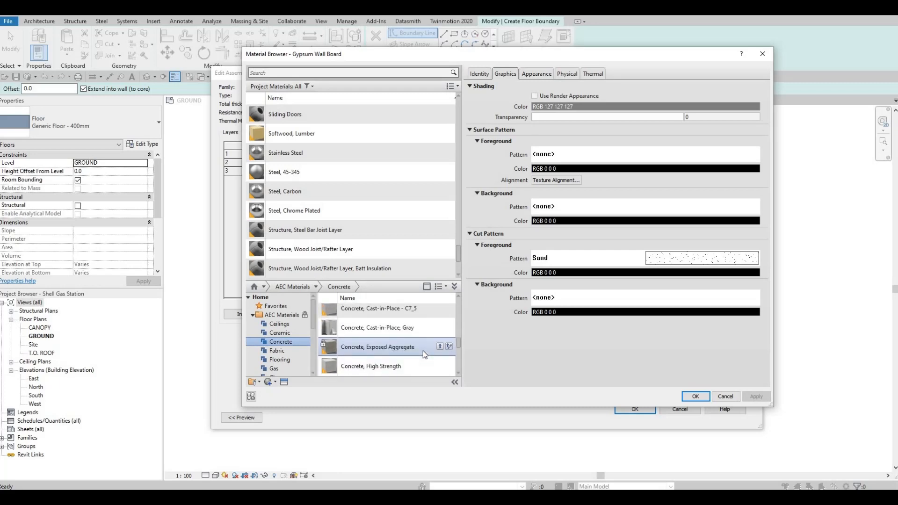
scroll(423, 350, down, 2)
scroll(423, 350, up, 2)
scroll(423, 351, down, 4)
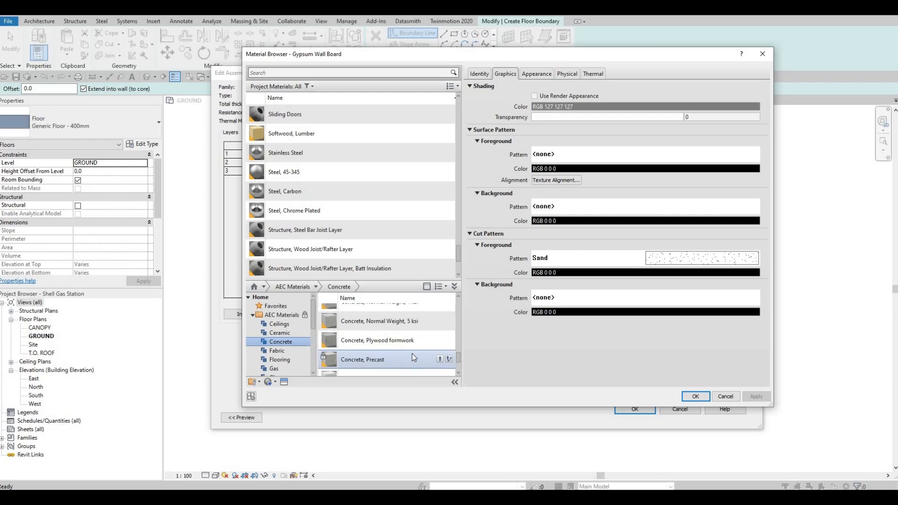
scroll(412, 357, down, 3)
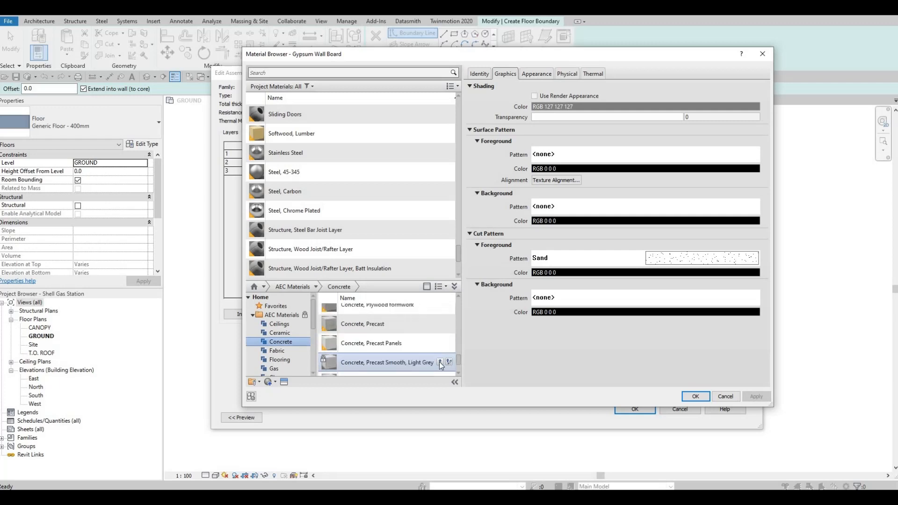
click(441, 363)
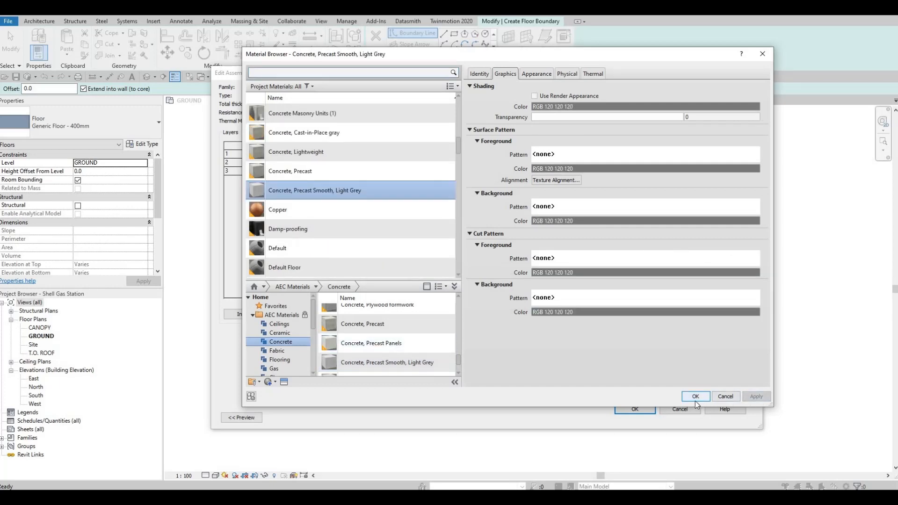
click(702, 398)
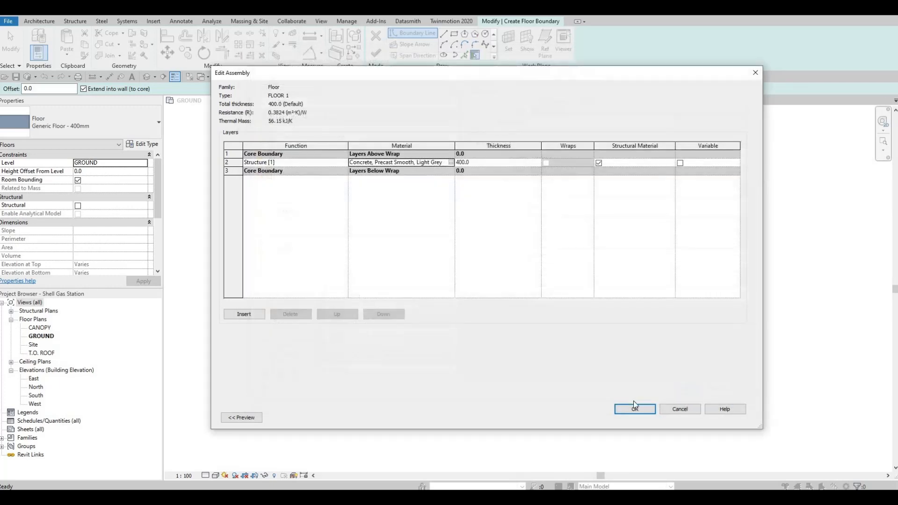
Step: Set the Structure layer's thickness to 200 and accept the FLOOR 1 type changes
click(488, 166)
text(200)
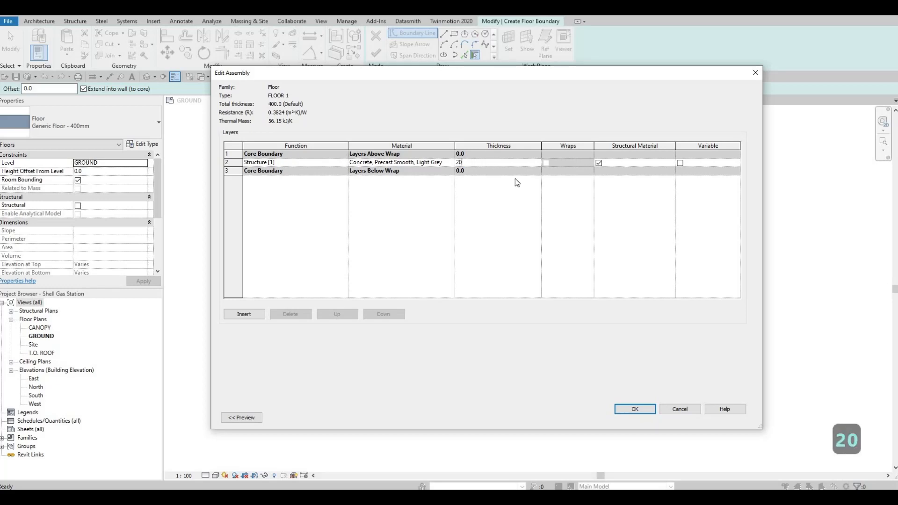
click(634, 410)
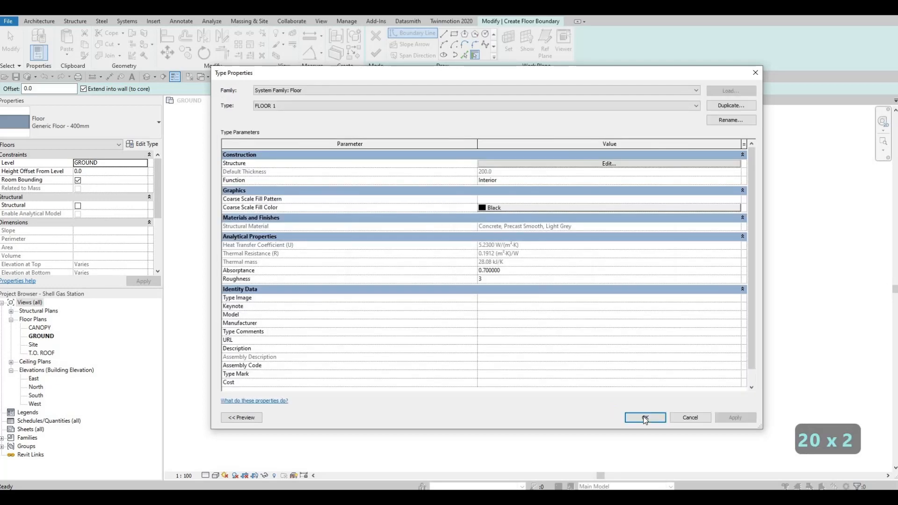
key(Return)
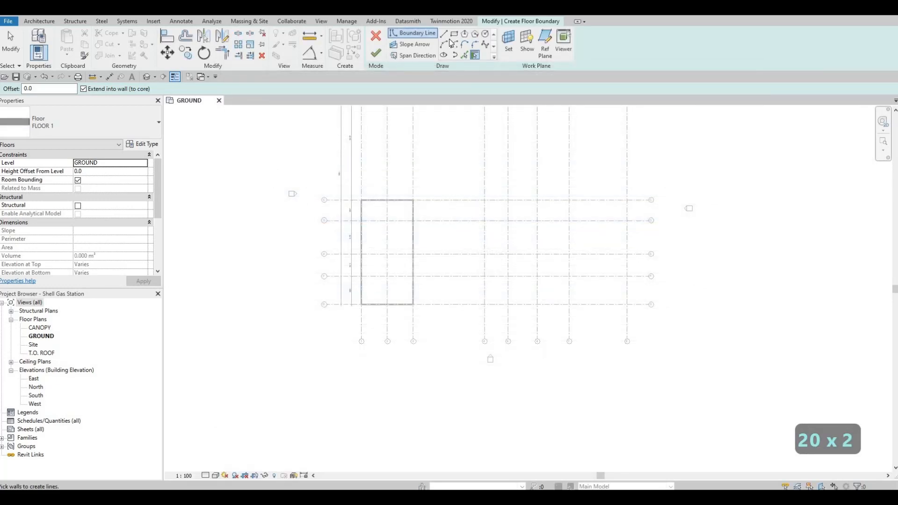
Step: Sketch a rectangular floor boundary along the walls' outer faces, from the outer corner at C-1 to the one at G-3
click(455, 37)
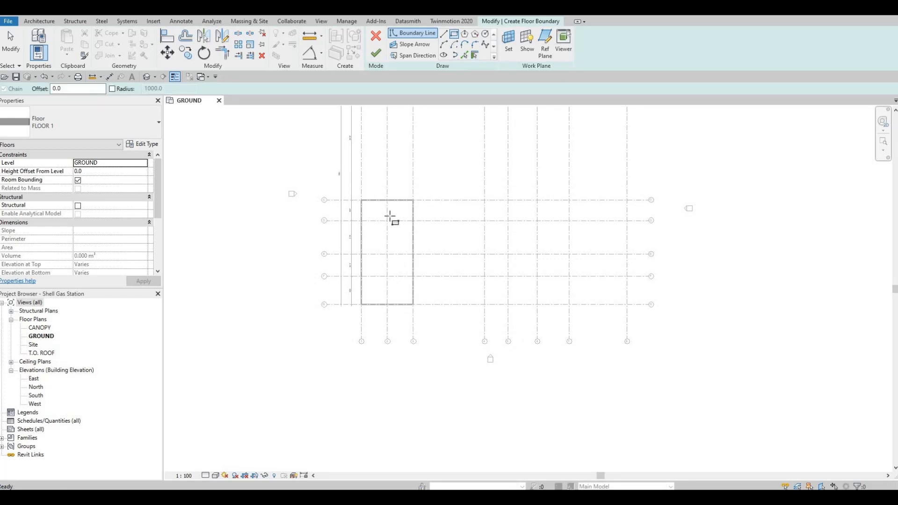
scroll(363, 216, up, 4)
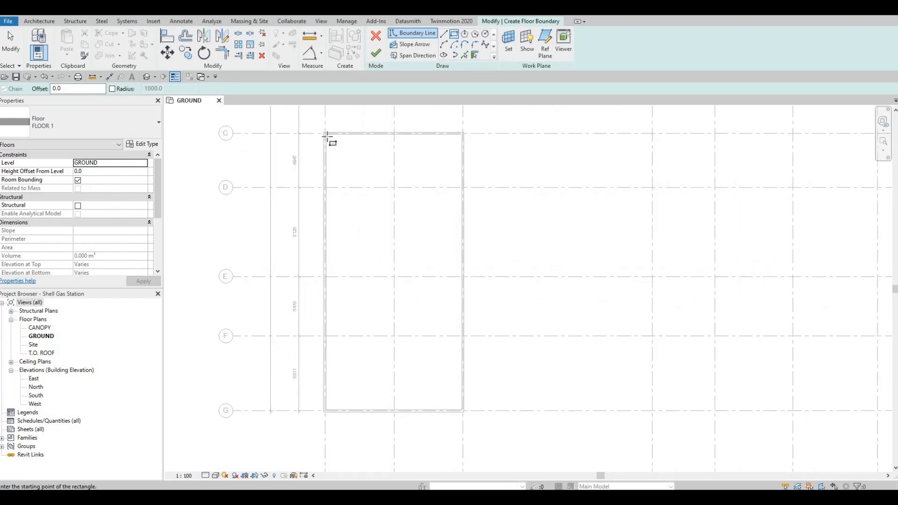
scroll(330, 139, up, 3)
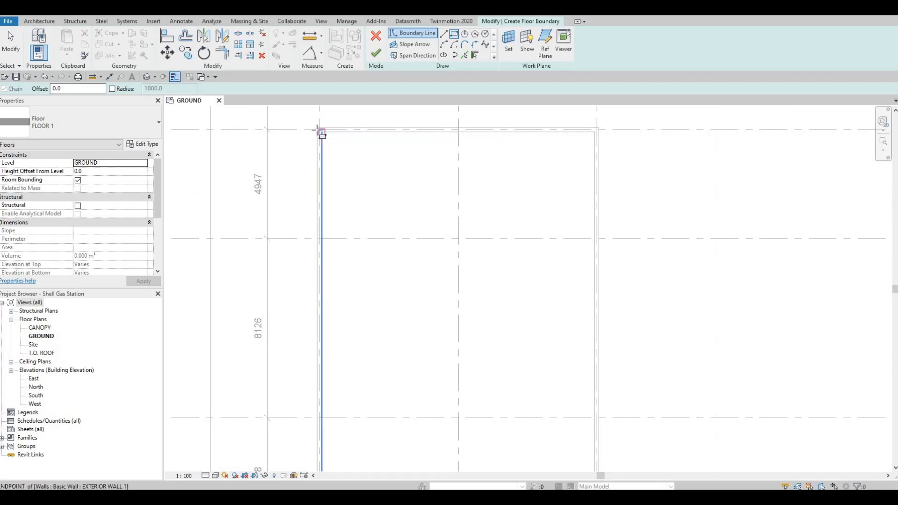
click(317, 129)
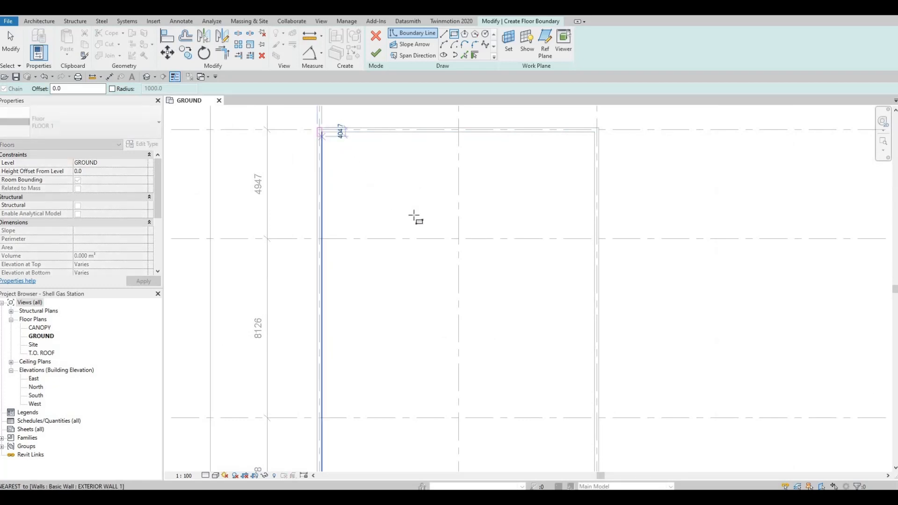
scroll(397, 202, down, 2)
middle_drag(467, 305, 447, 160)
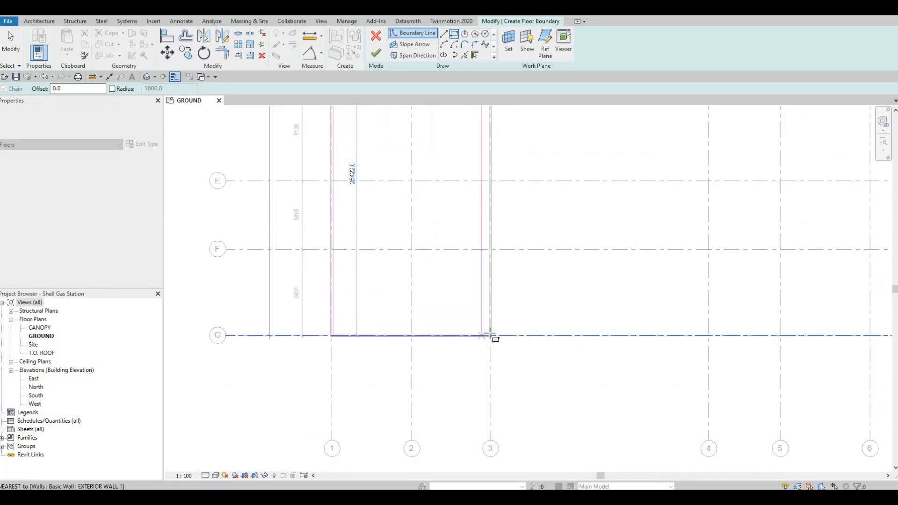
click(490, 336)
scroll(491, 336, up, 3)
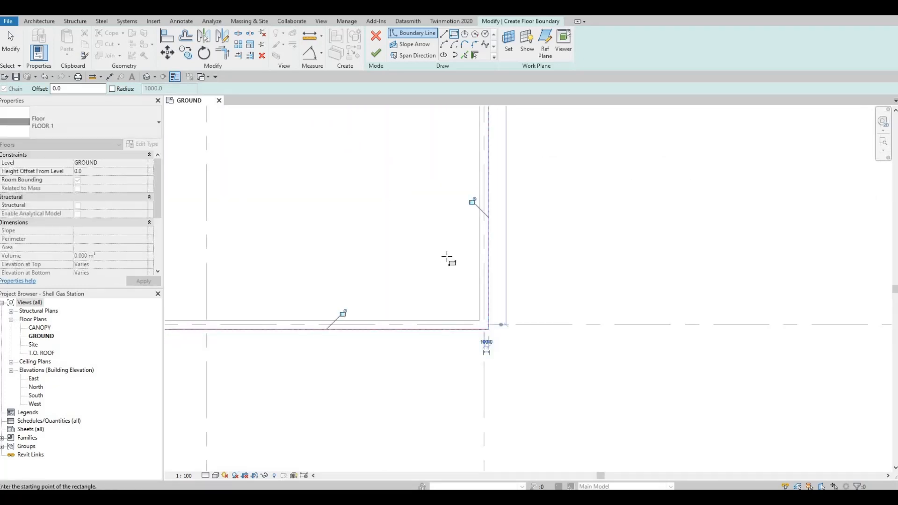
Step: Sketch a second rectangular floor boundary along the smaller building's outer wall faces, from A-5 to B-7, and finish the floor
scroll(447, 256, down, 8)
middle_drag(507, 107, 472, 180)
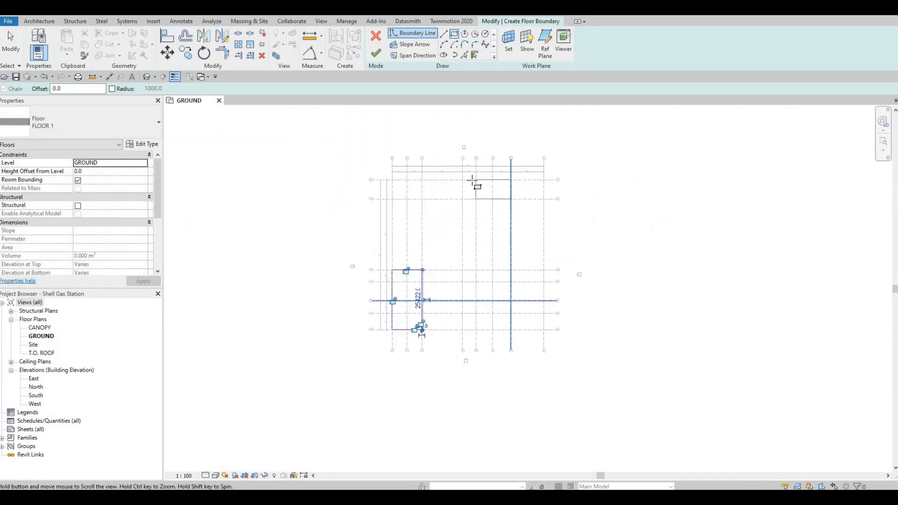
scroll(473, 181, up, 6)
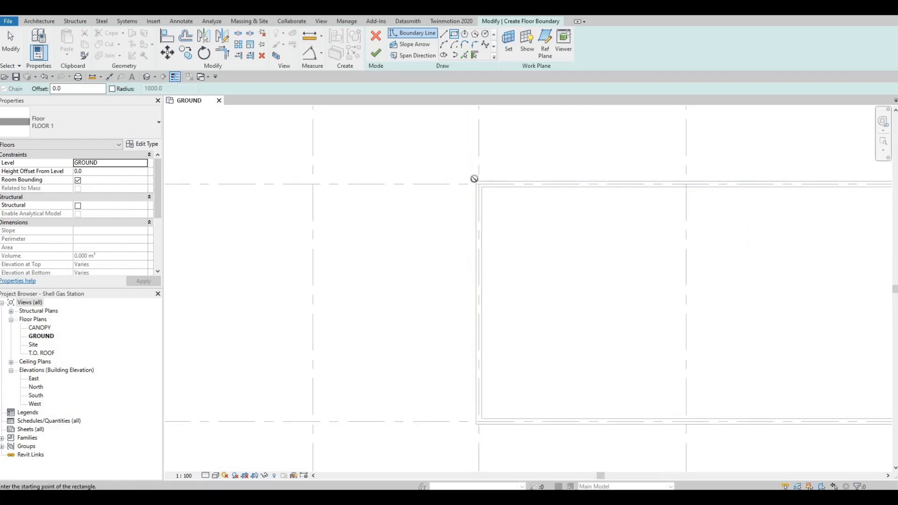
click(475, 181)
scroll(602, 271, down, 3)
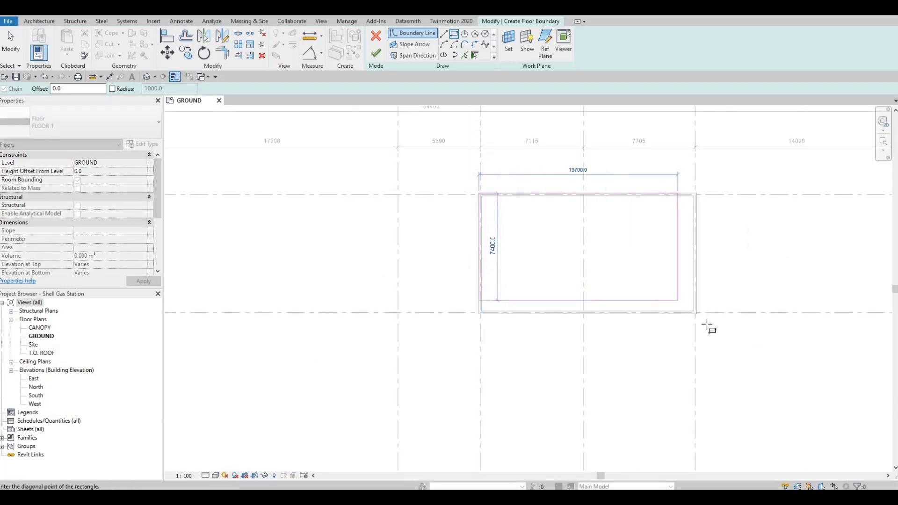
scroll(707, 326, up, 2)
click(706, 322)
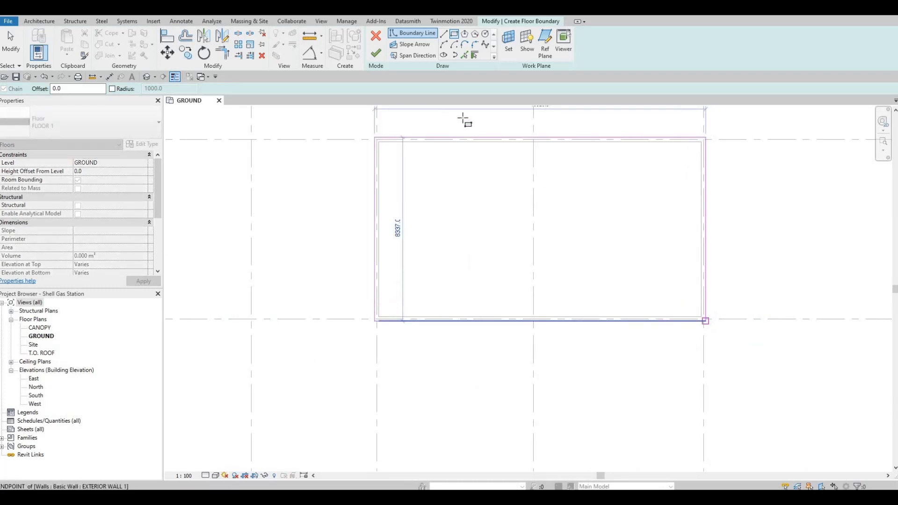
click(377, 54)
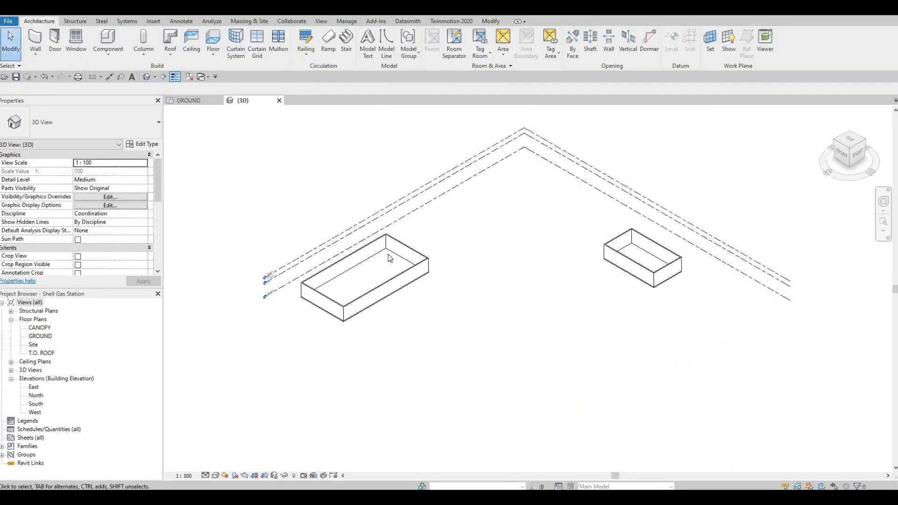
Step: Examine both buildings' walls and floors in 3D and return to the larger building on the GROUND plan
middle_drag(424, 271, 452, 255)
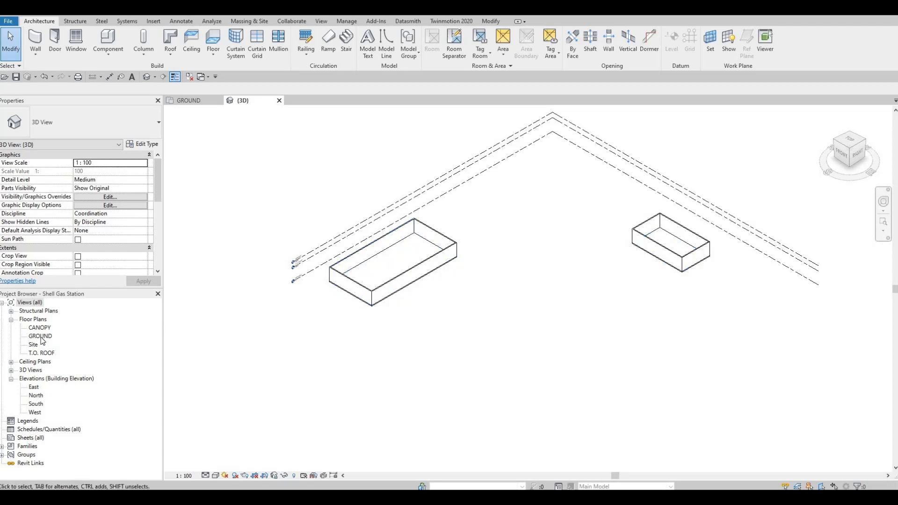
key(ctrl+Tab)
middle_drag(365, 320, 404, 277)
scroll(421, 279, down, 5)
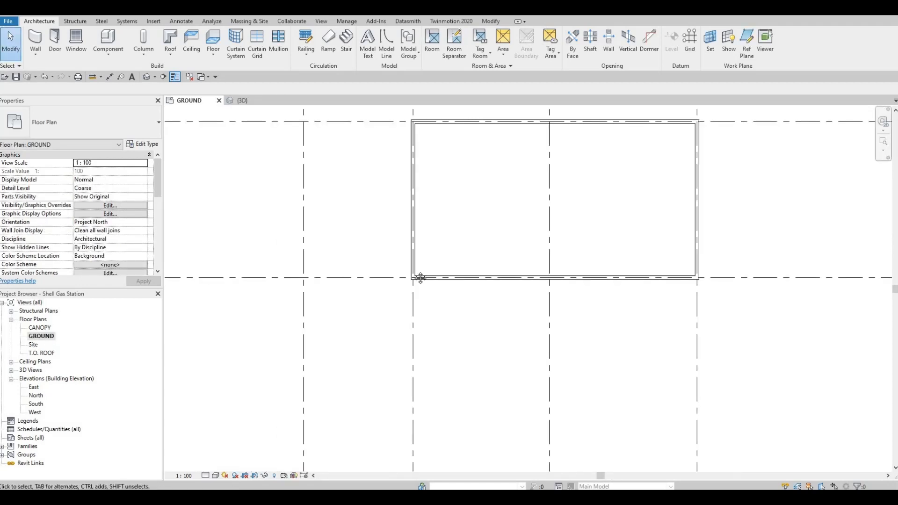
key(Escape)
scroll(441, 228, down, 3)
middle_drag(429, 227, 479, 161)
scroll(480, 161, down, 1)
middle_drag(401, 304, 440, 231)
middle_drag(381, 247, 410, 212)
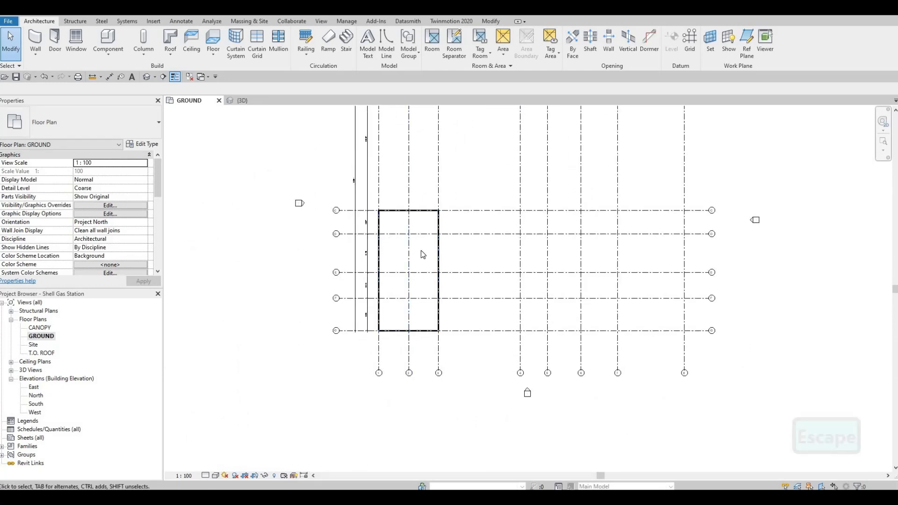
scroll(420, 217, up, 1)
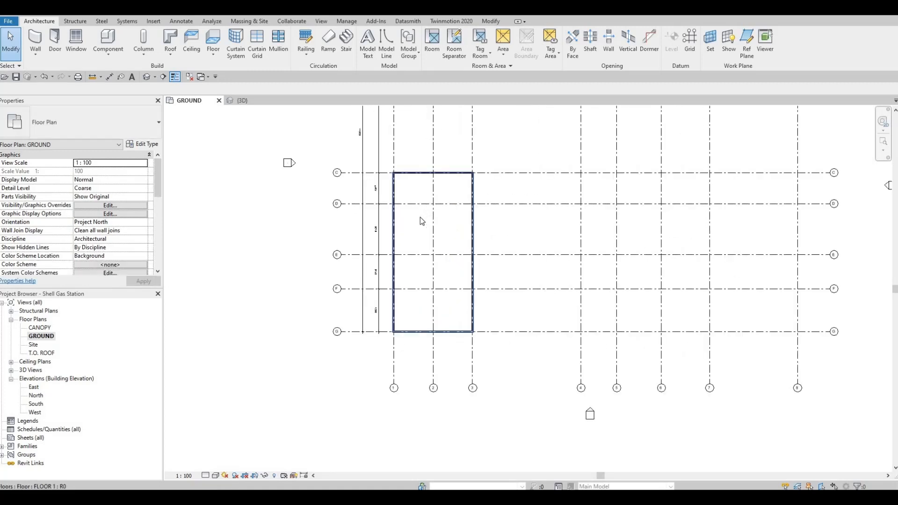
Step: Duplicate the EXTERIOR WALL 1 type as INTERIOR WALL 1, review its structure and accept the new type
click(34, 56)
click(44, 69)
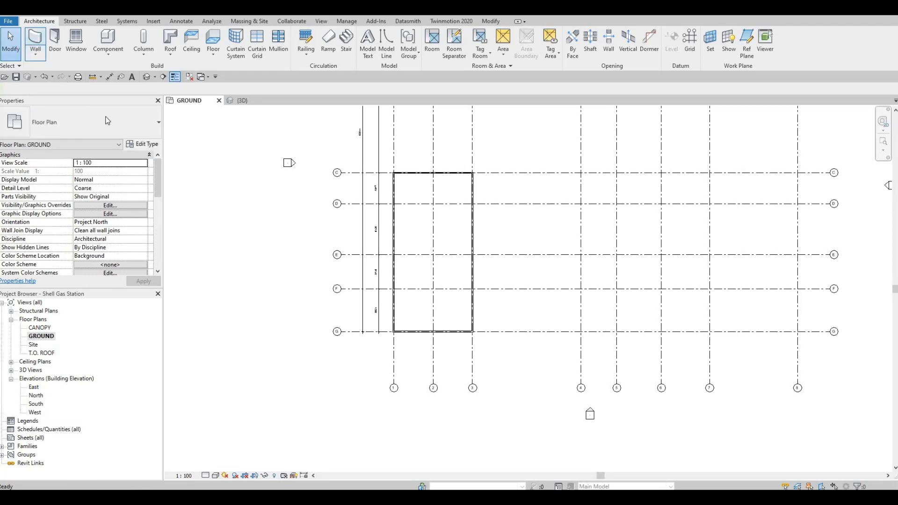
click(150, 144)
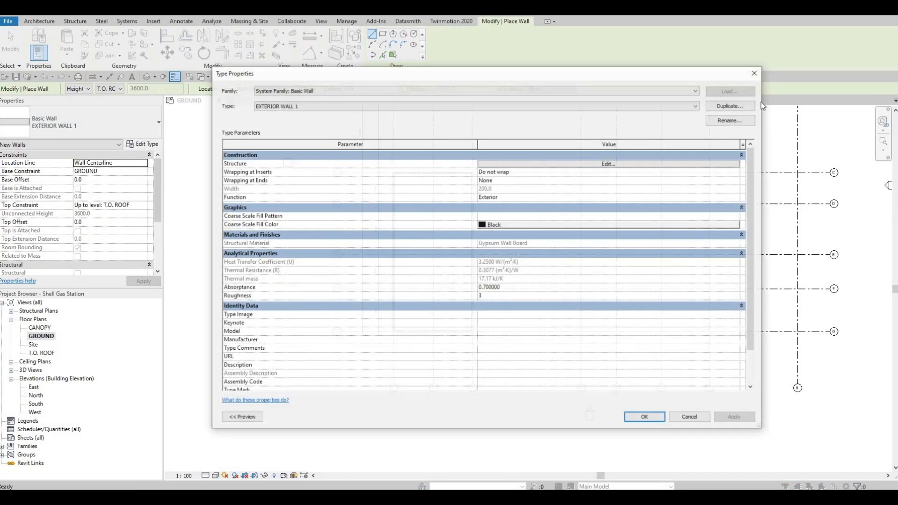
click(731, 105)
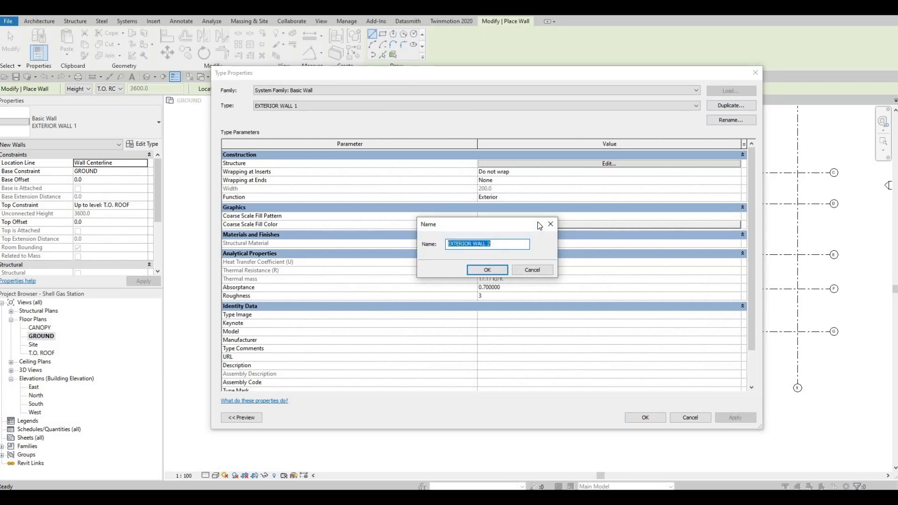
text(IN)
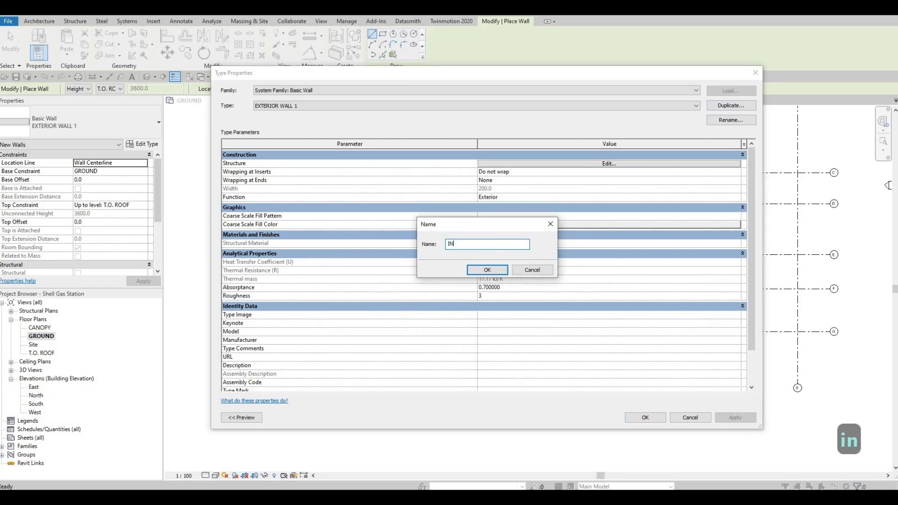
text(TERIOR WALL 1)
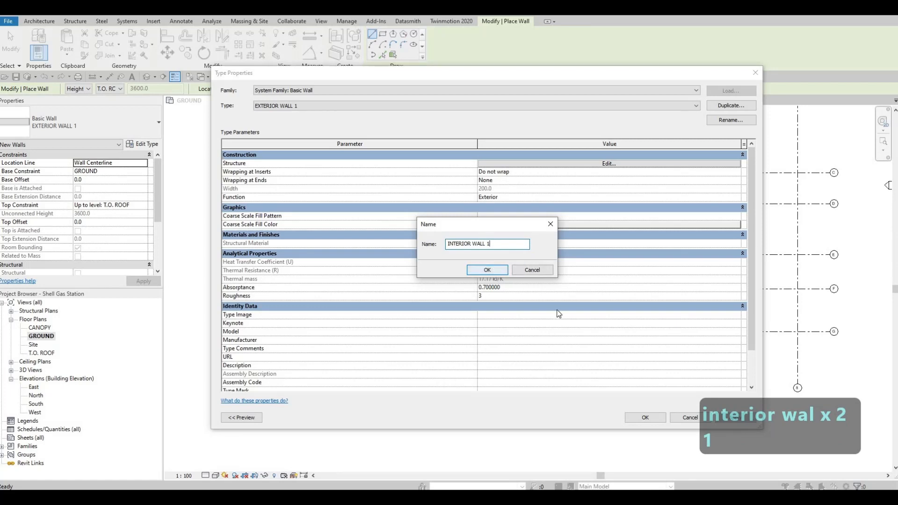
click(492, 269)
click(487, 164)
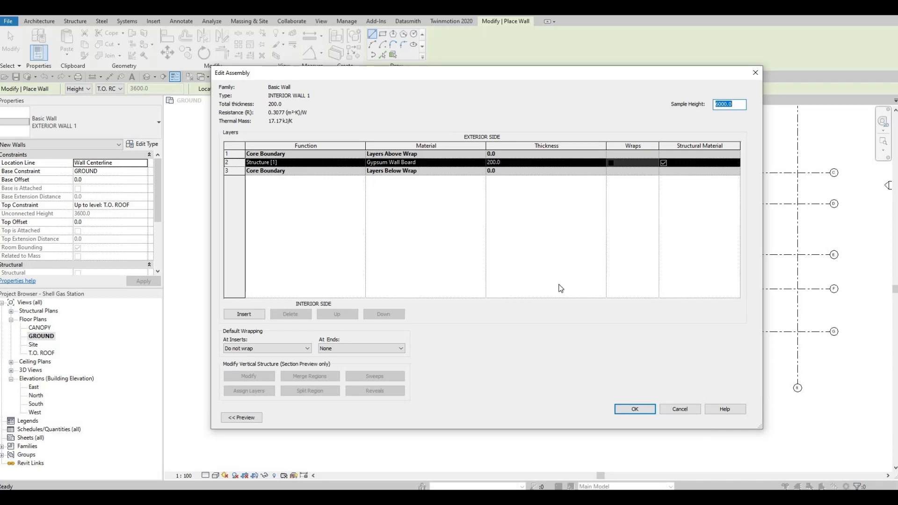
click(635, 409)
key(Return)
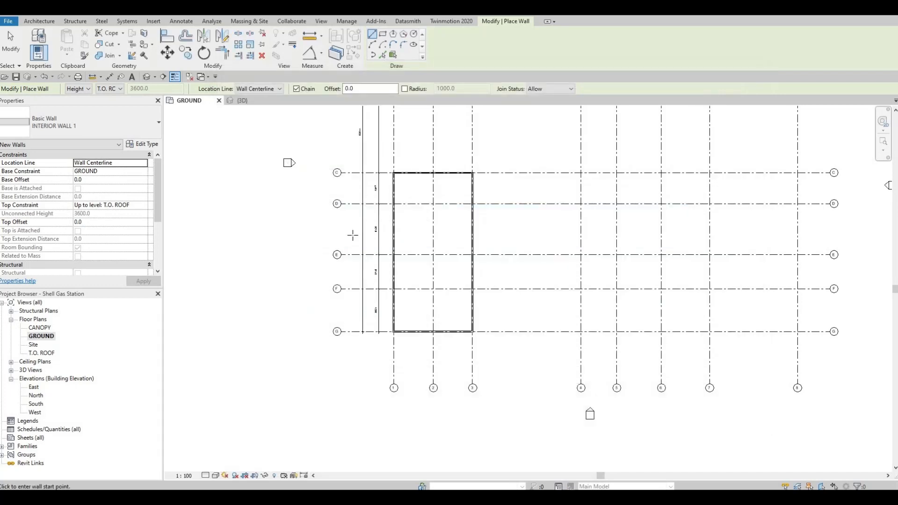
Step: Draw an L-shaped interior wall up to T.O. ROOF: 3800 from grid C's wall, about 2300 from grid 1, and across to grid 3's wall
click(120, 92)
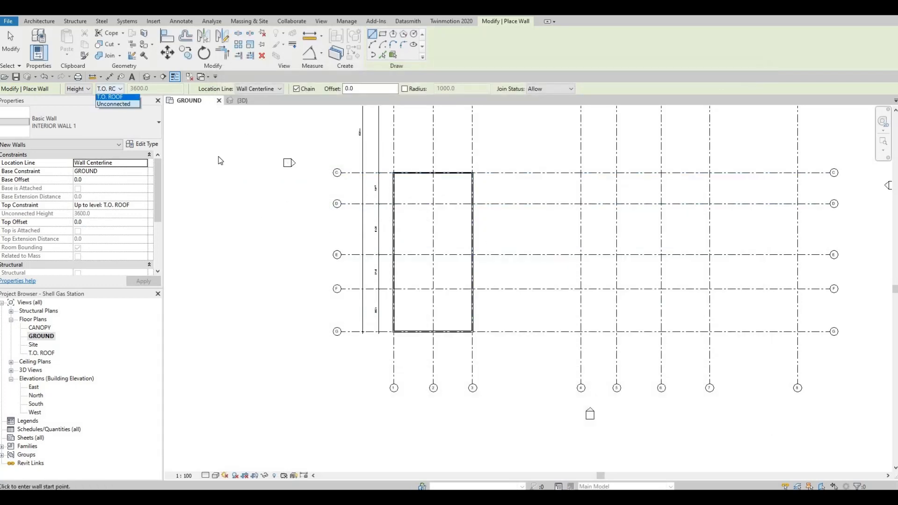
scroll(375, 183, up, 1)
scroll(399, 181, up, 2)
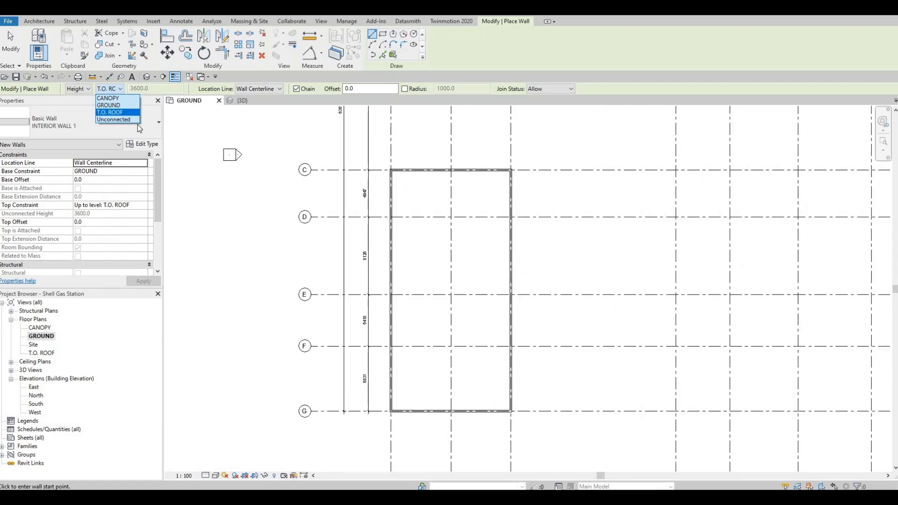
click(121, 112)
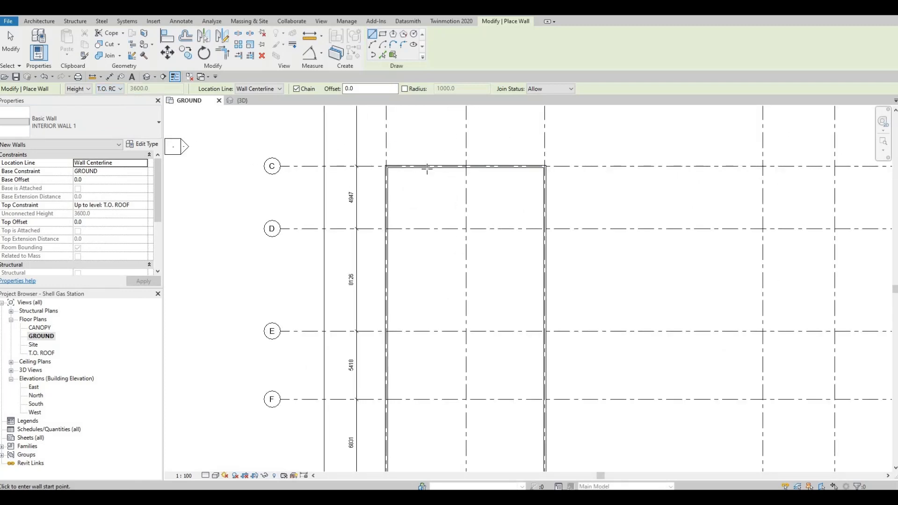
middle_drag(413, 190, 422, 166)
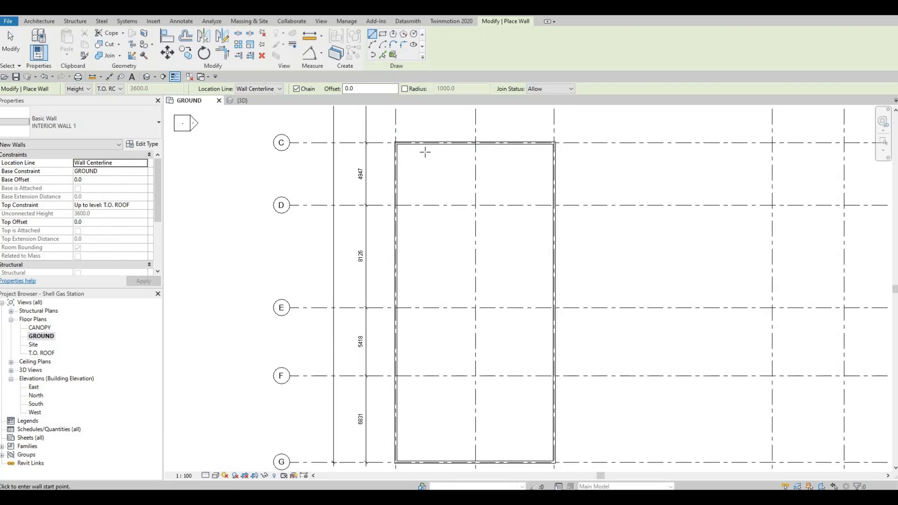
scroll(414, 191, down, 2)
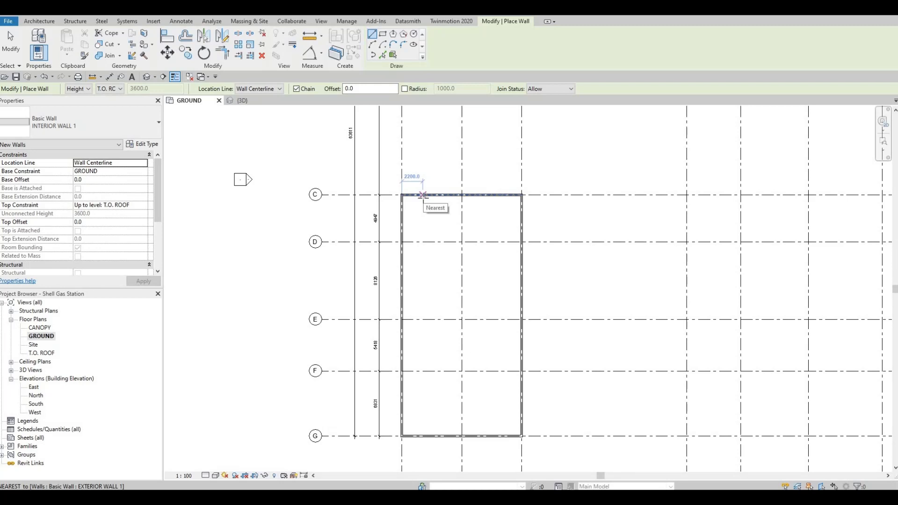
click(424, 194)
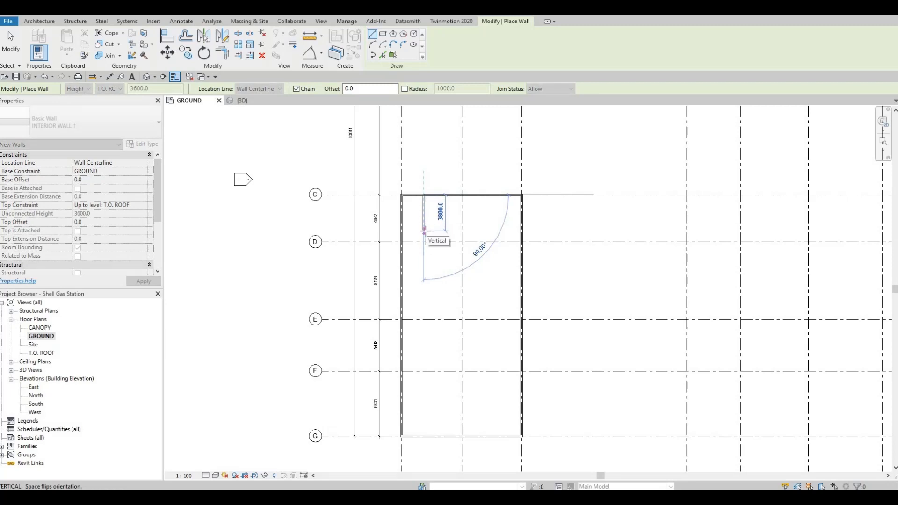
click(491, 232)
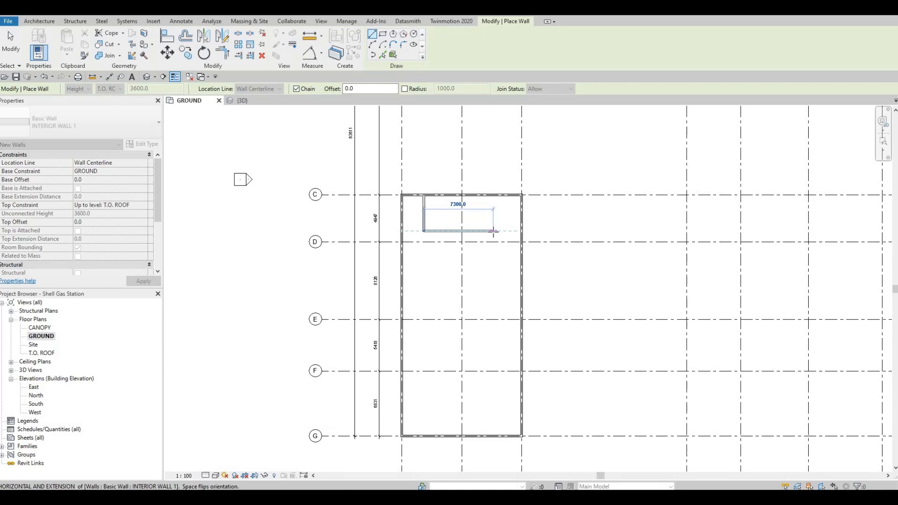
click(519, 231)
key(Escape)
key(Escape)
key(Escape)
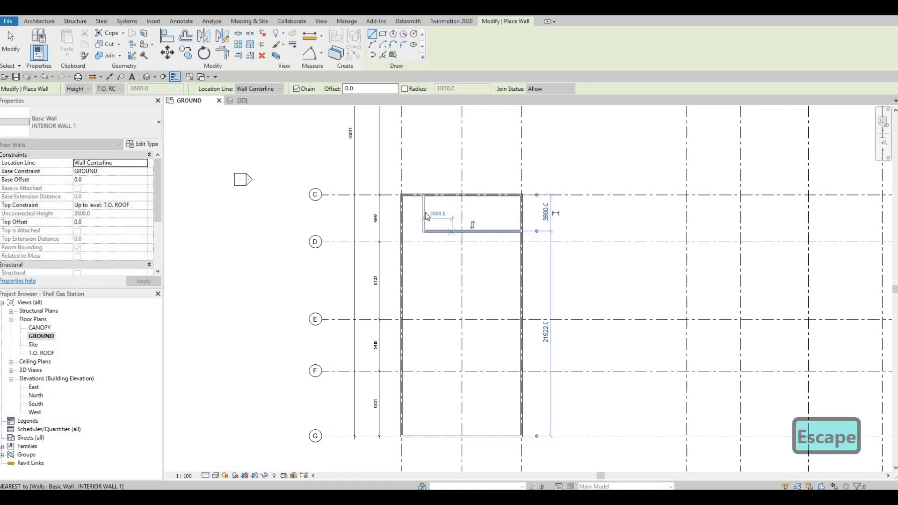
Step: Check the distances of the two new interior walls from the surrounding walls and grid lines
click(429, 231)
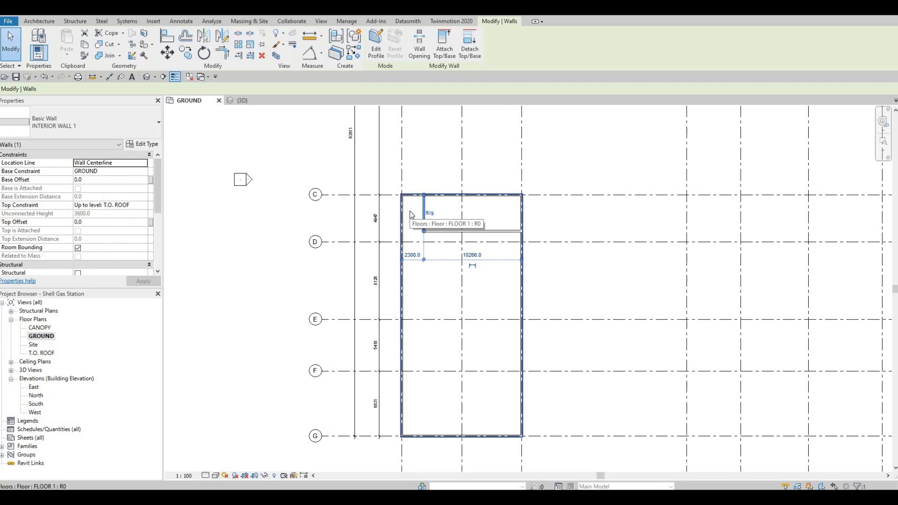
scroll(404, 214, up, 2)
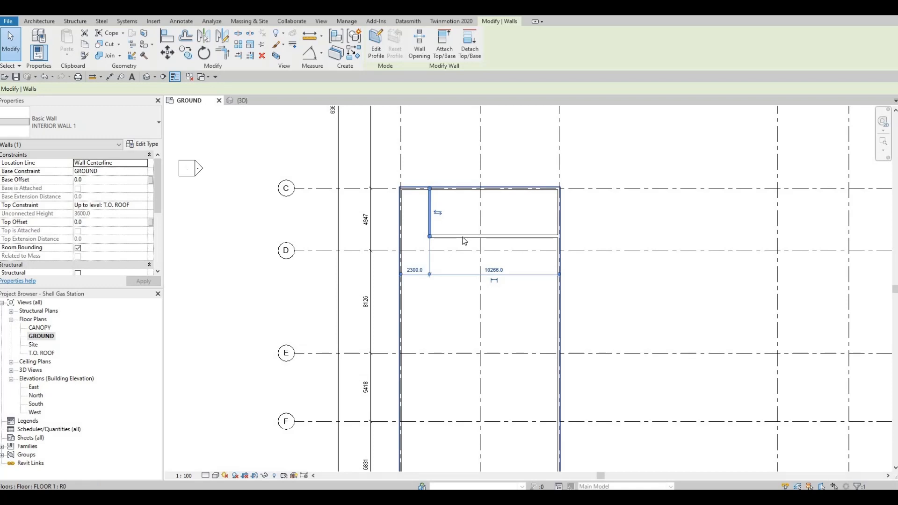
click(546, 236)
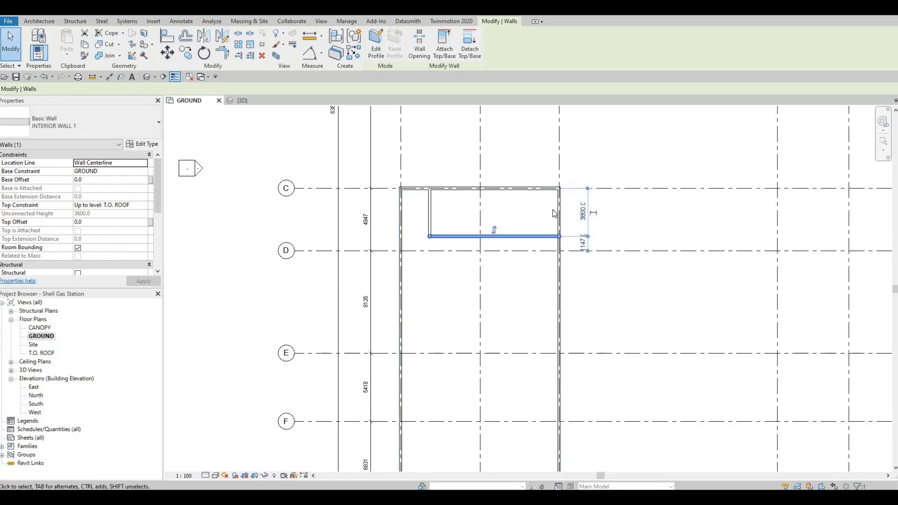
click(583, 212)
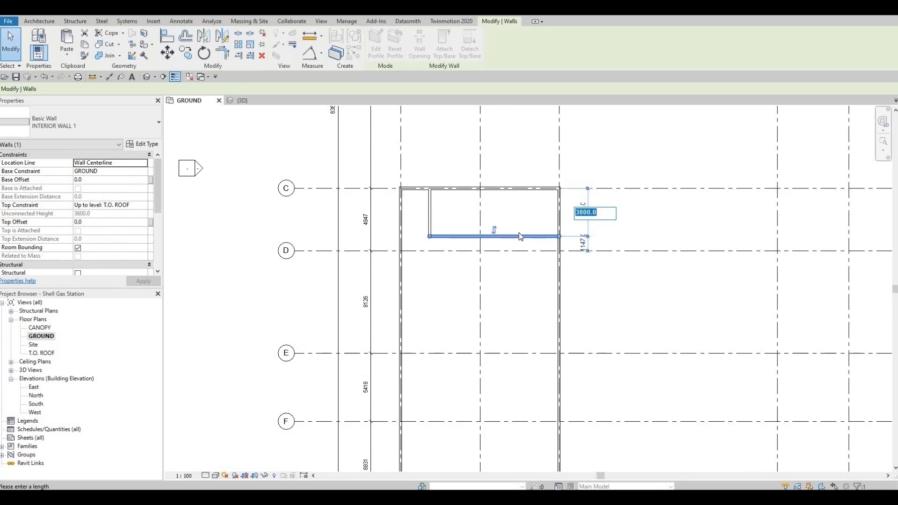
key(Escape)
key(Escape)
key(Escape)
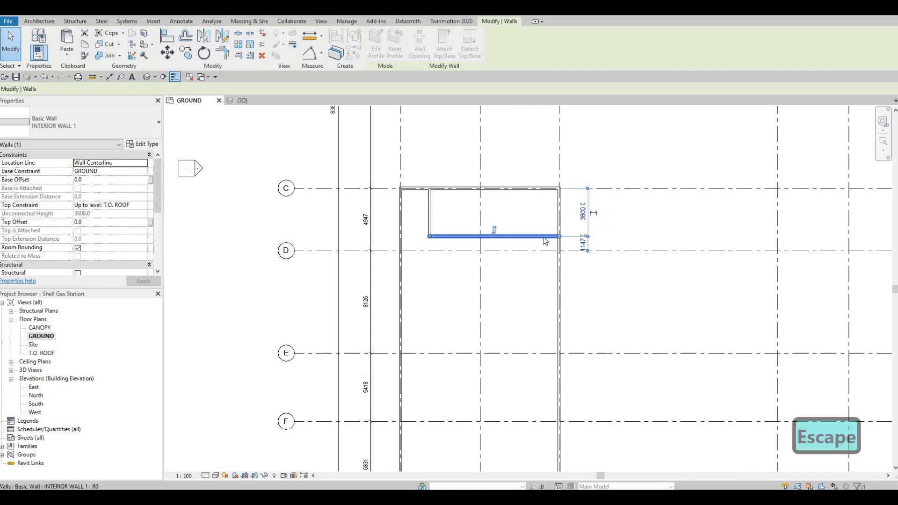
Step: Draw a similar partition from the long interior wall to the exterior wall on grid C, about 3500 from grid 3
click(492, 236)
key(c)
key(s)
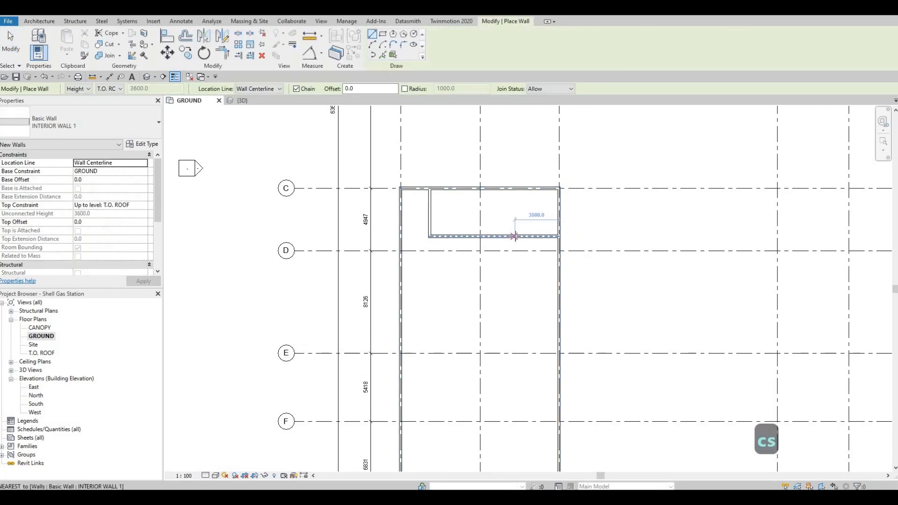
click(515, 236)
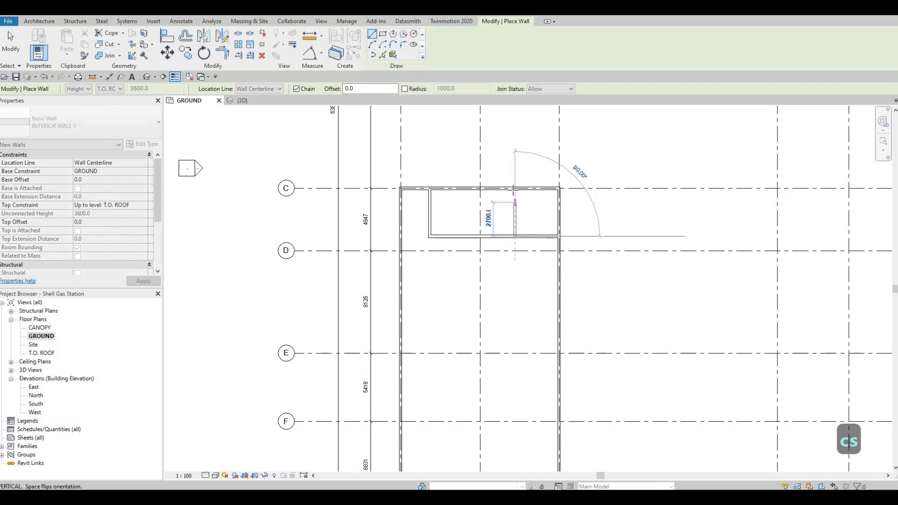
click(514, 189)
key(Escape)
key(Escape)
key(Escape)
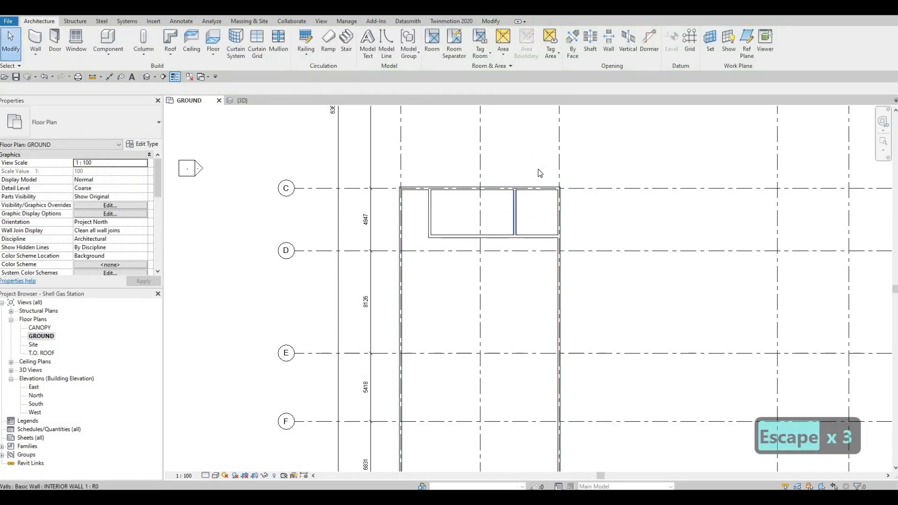
Step: Check the new partition's distances from the walls on either side
click(515, 206)
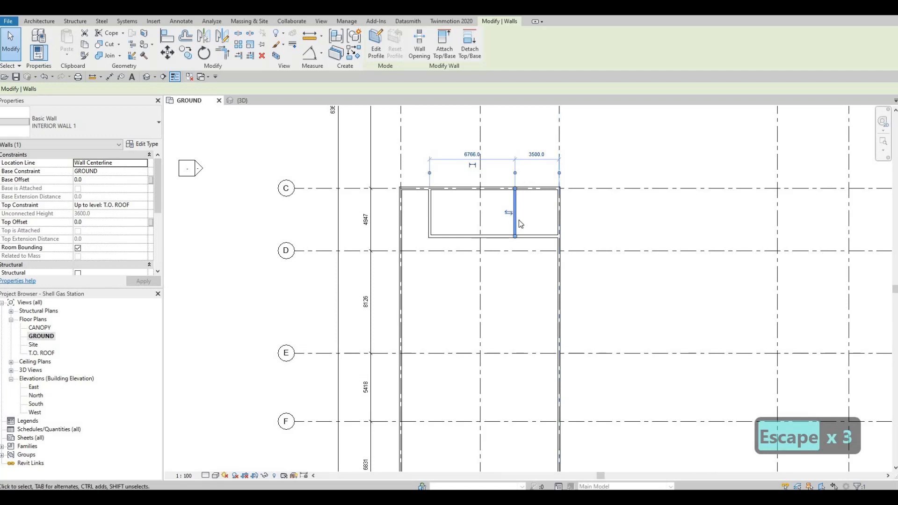
key(Escape)
key(Escape)
key(Escape)
Step: Draw a matching interior wall about 3400 long from the middle of the 3500-offset partition across to grid 3's exterior wall
scroll(522, 219, up, 2)
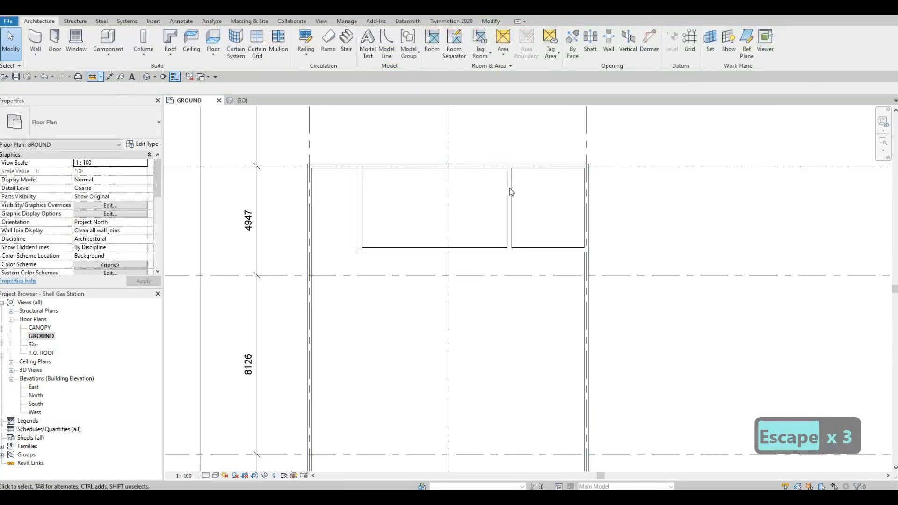
click(510, 206)
key(c)
key(s)
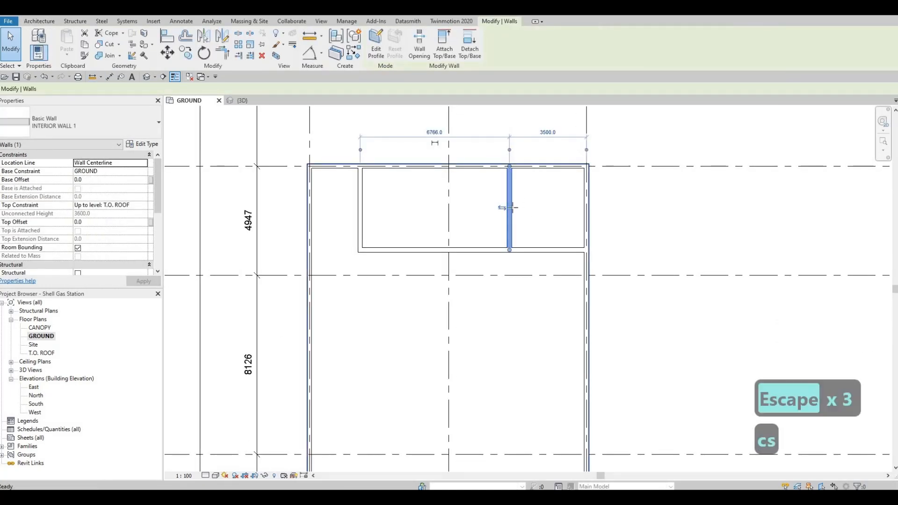
click(584, 208)
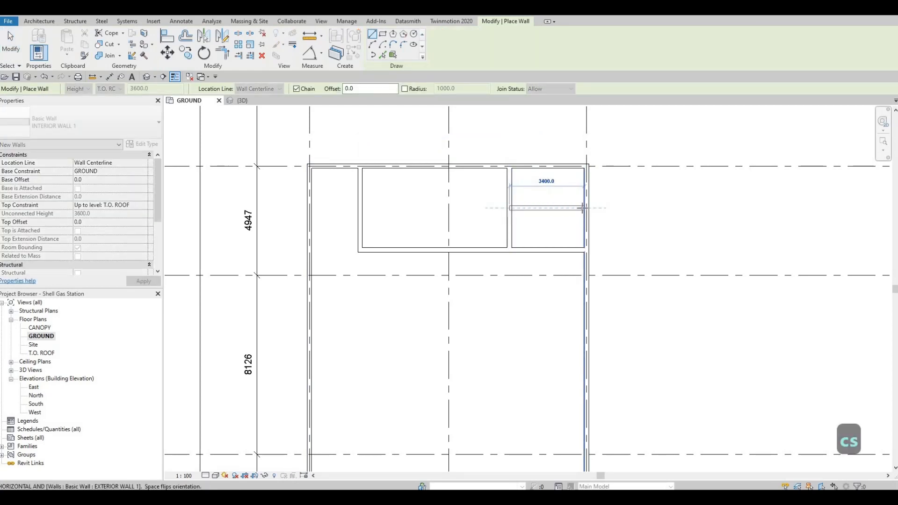
click(548, 248)
key(Escape)
key(Escape)
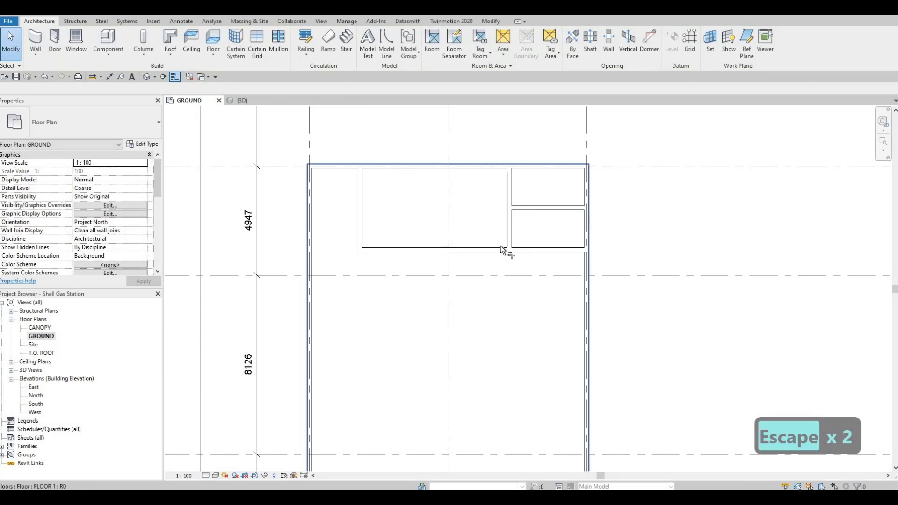
Step: Trim the long interior wall to a corner with the partition, removing the stretch that runs on to grid 3's wall
key(t)
key(r)
click(499, 253)
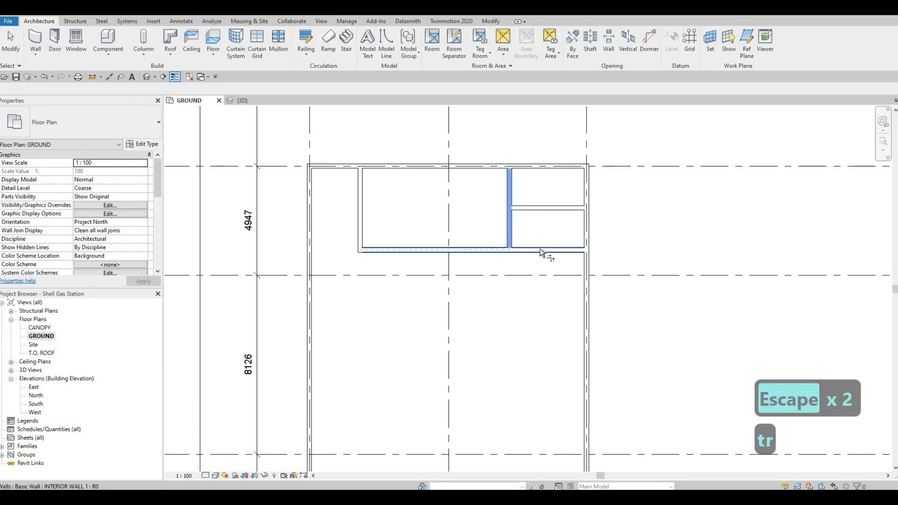
click(540, 249)
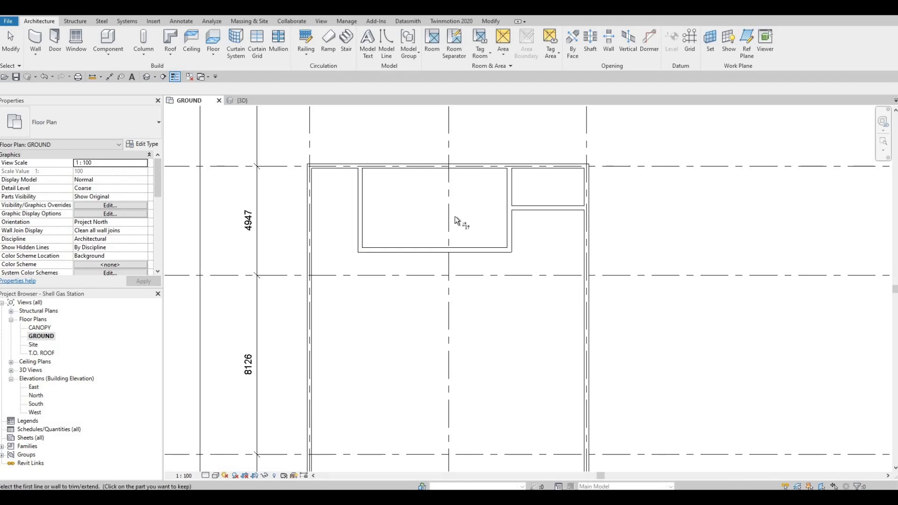
scroll(356, 217, down, 2)
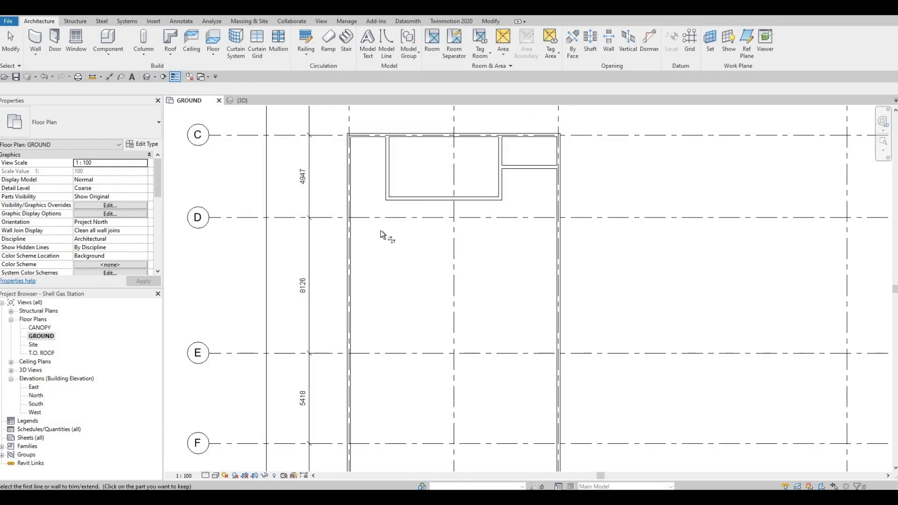
click(350, 245)
middle_drag(408, 280, 409, 221)
scroll(409, 220, down, 2)
key(Escape)
key(Escape)
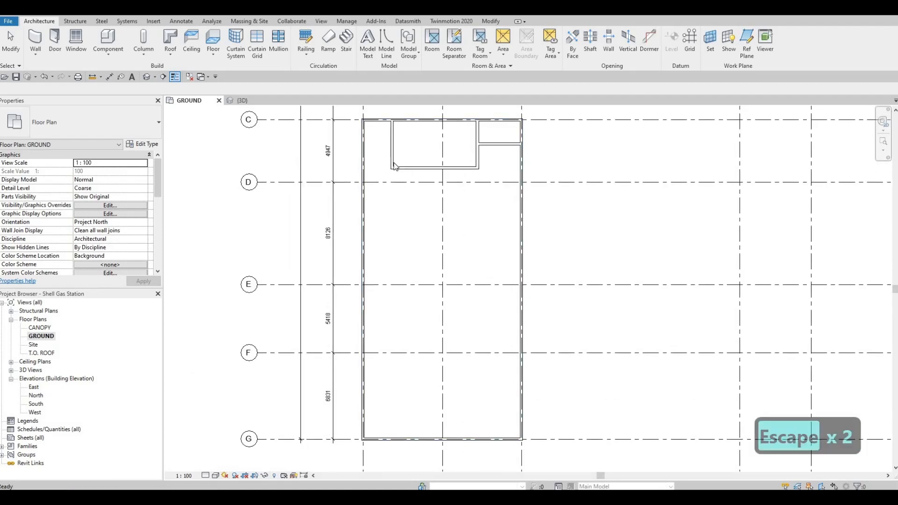
key(Escape)
Step: Draw a three-sided interior wall off grid 1's wall, about 2000 below the grid C room, 4000 wide and about 17300 long
click(393, 167)
key(c)
key(s)
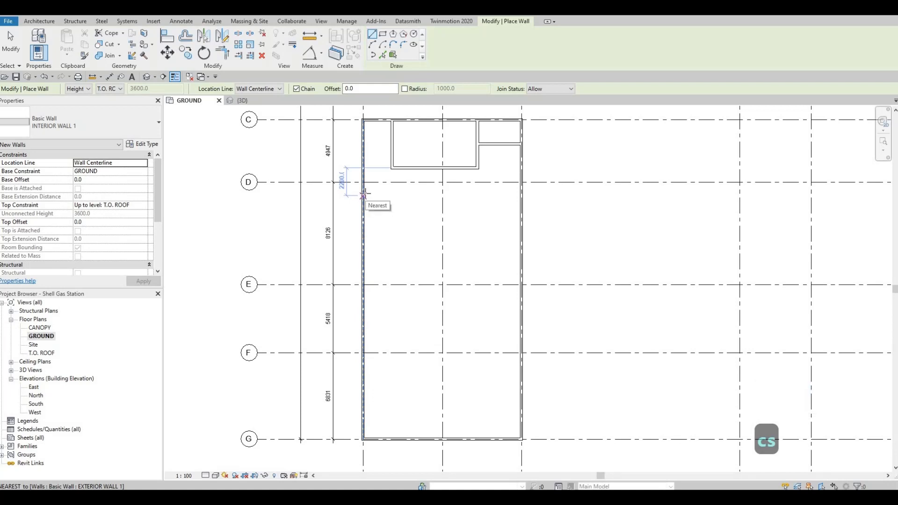
click(364, 192)
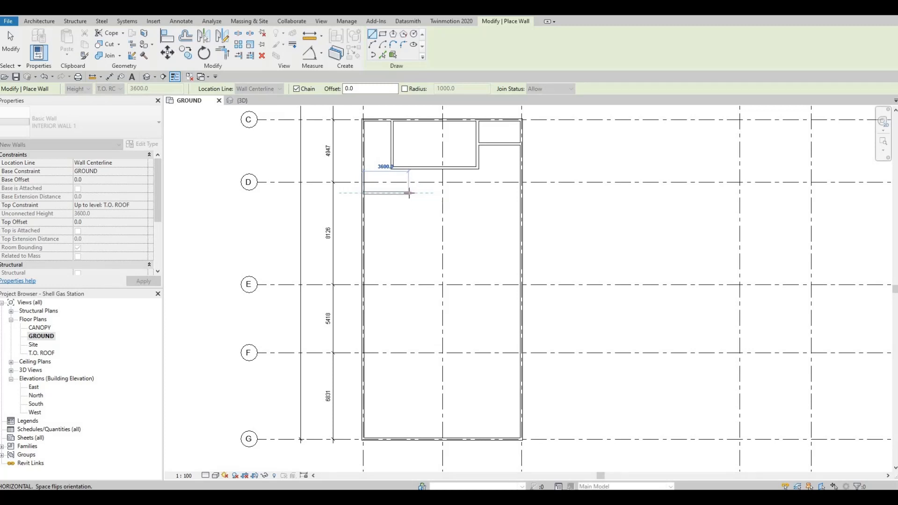
text(4000)
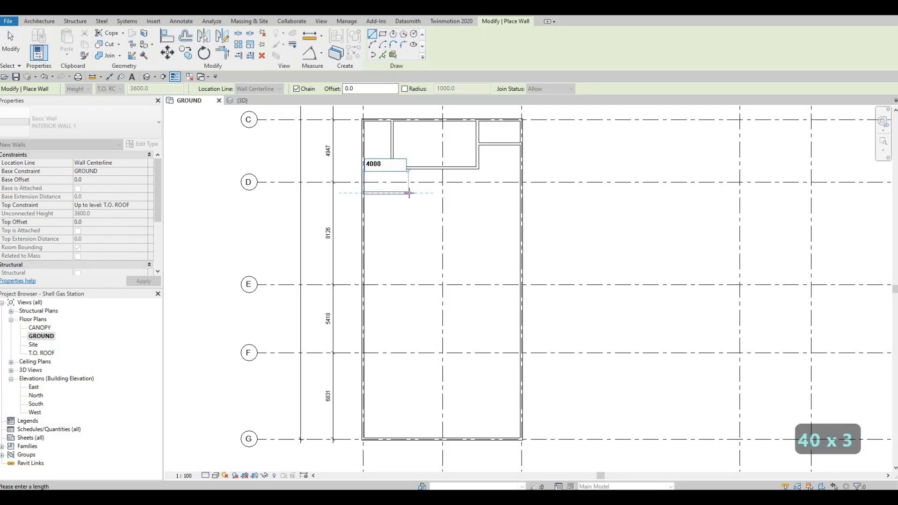
key(Return)
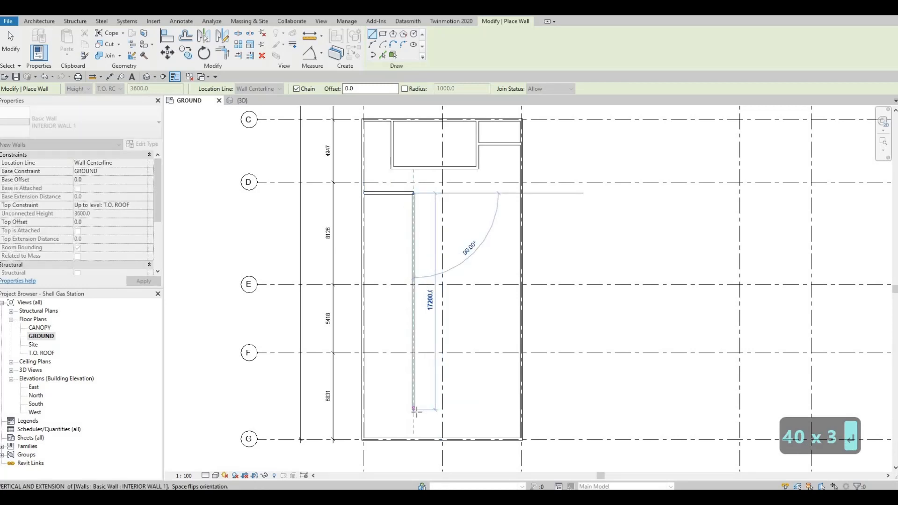
click(388, 414)
click(366, 413)
key(Escape)
key(Escape)
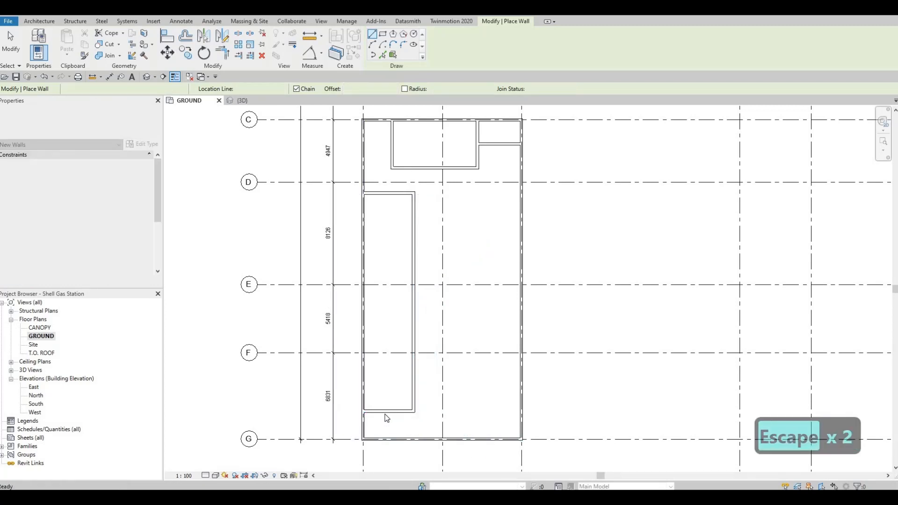
Step: Set the distance between the long room's end wall near grid G and the grid G line to 2000
click(387, 414)
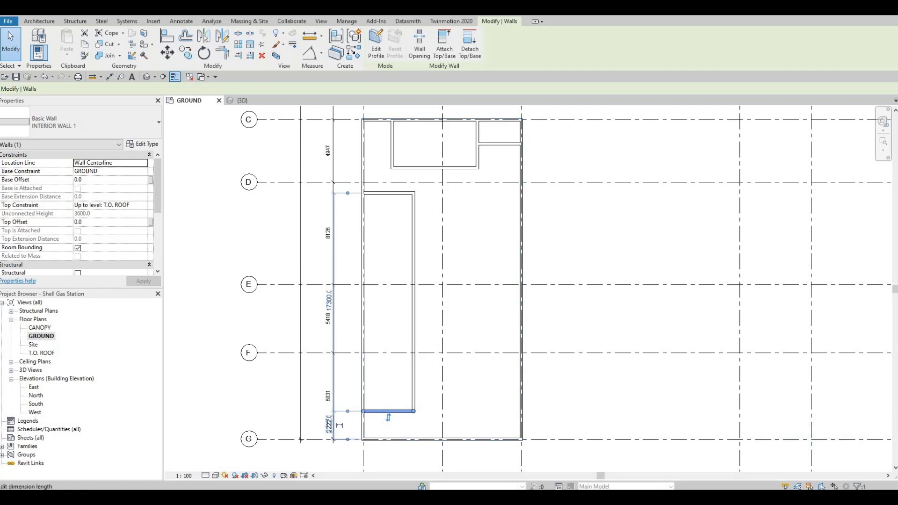
click(329, 424)
text(2000)
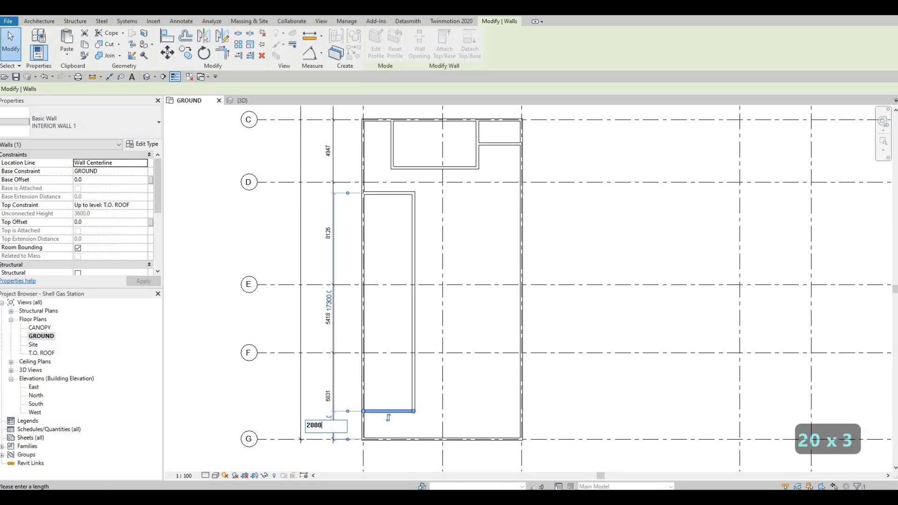
key(Return)
key(Escape)
key(Escape)
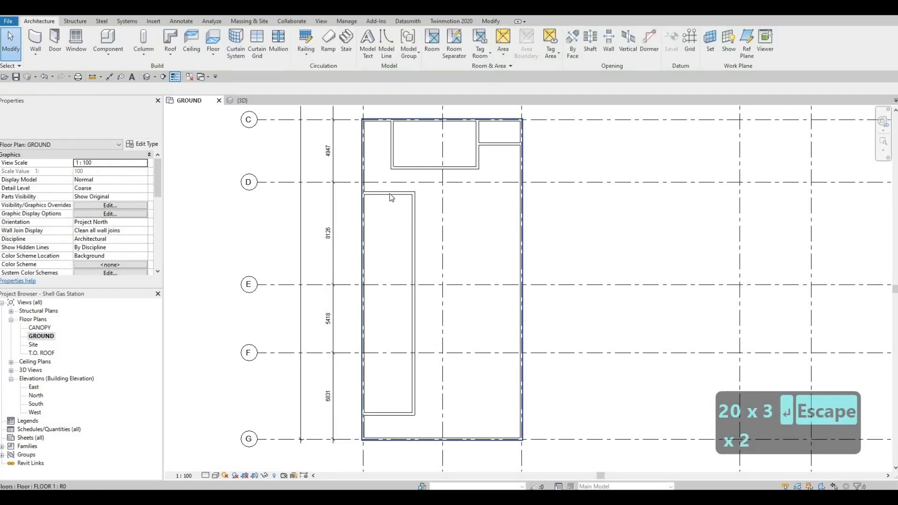
Step: Check the distances of the long room's wall near grid D and the partition nearest grid 1 at grid C
click(411, 193)
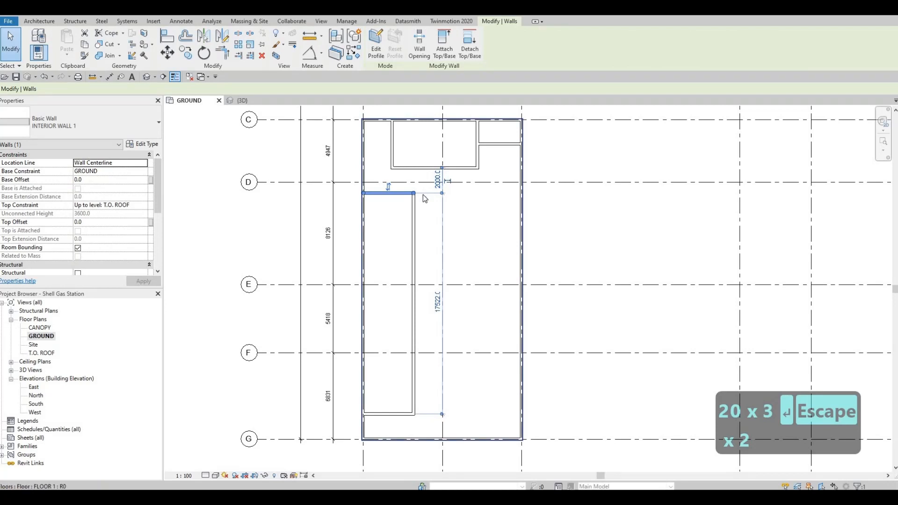
key(Escape)
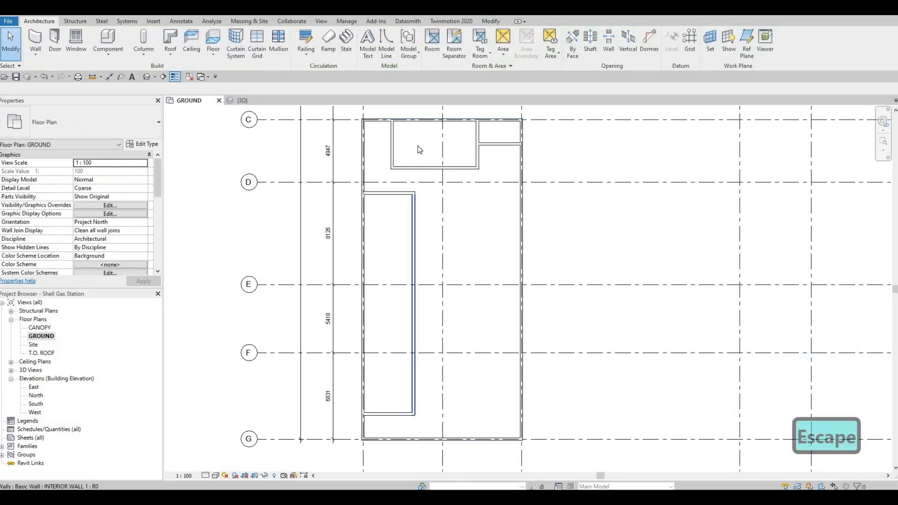
click(393, 154)
middle_drag(408, 238, 426, 306)
scroll(407, 249, up, 2)
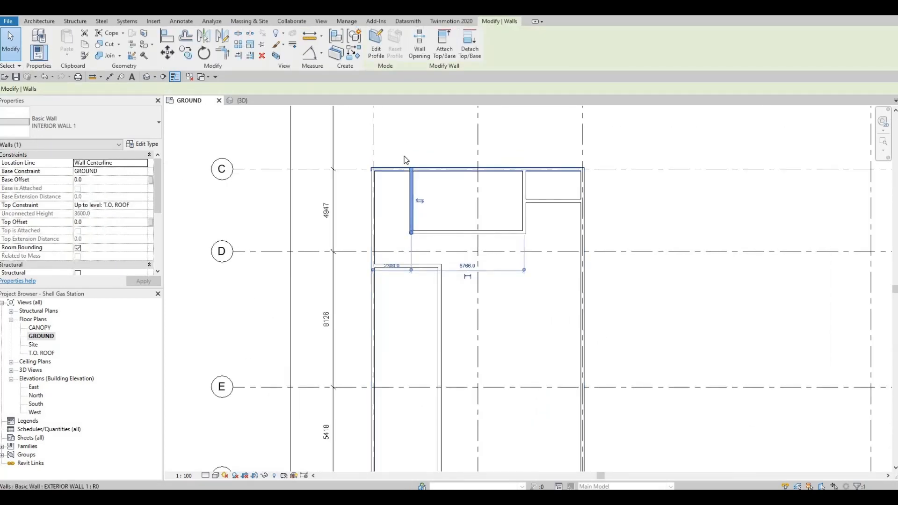
middle_drag(419, 184, 412, 270)
scroll(412, 270, down, 1)
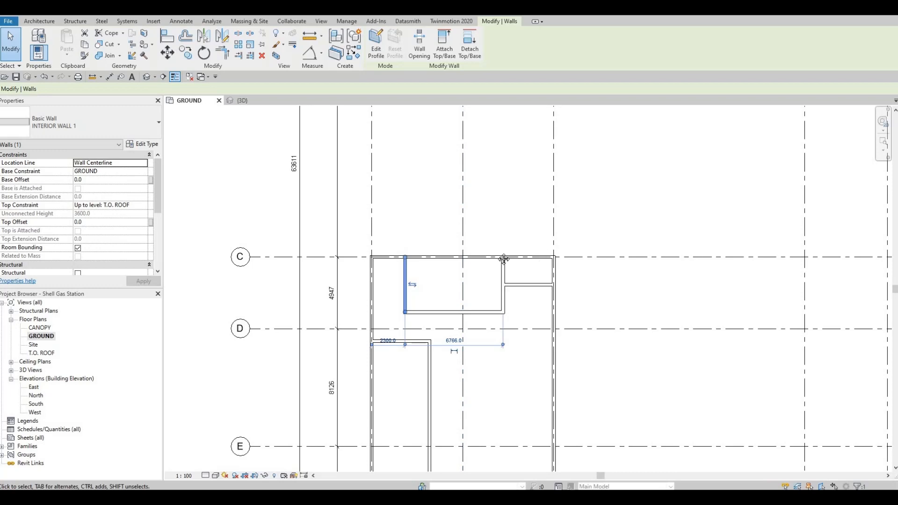
key(Escape)
key(Escape)
Step: Draw an L-shaped INTERIOR WALL 1 from grid G's wall along grid 2 to grid F, then along grid F to grid 3's wall
middle_drag(470, 350, 465, 226)
scroll(485, 226, down, 1)
middle_drag(451, 287, 451, 261)
key(Escape)
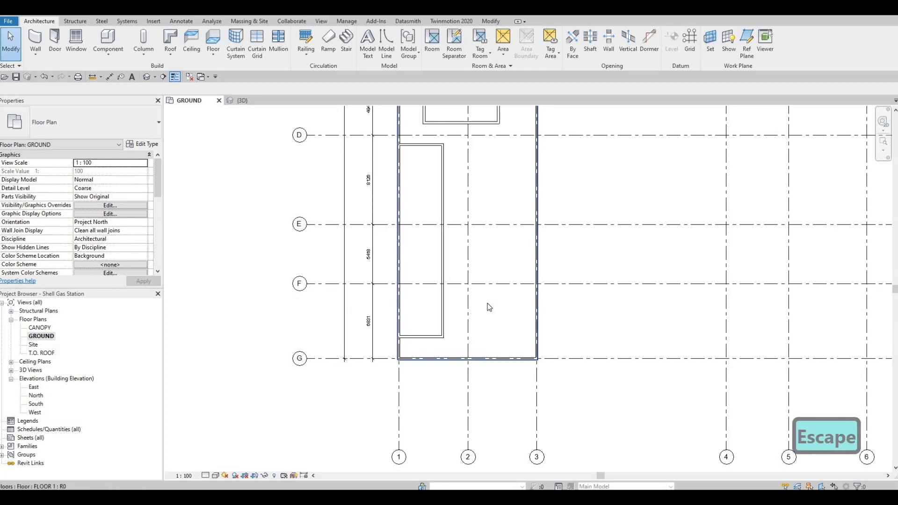
click(438, 229)
key(c)
key(s)
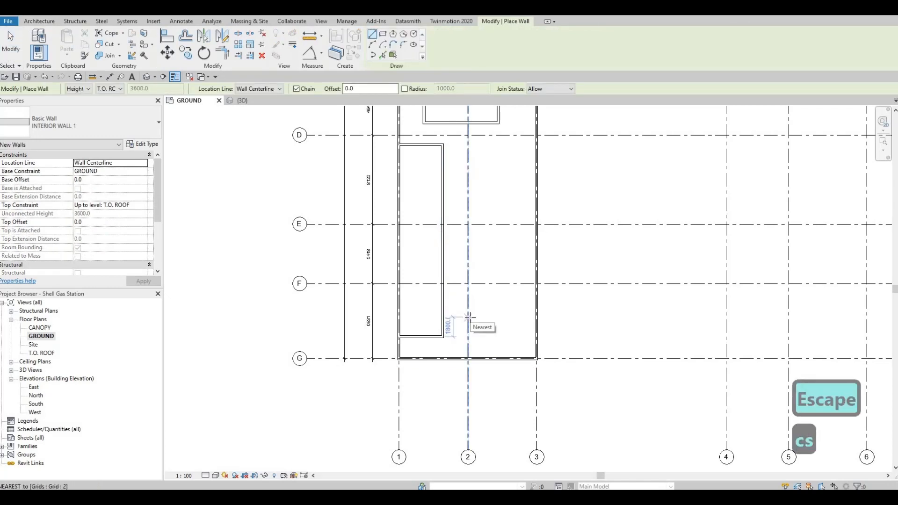
click(467, 351)
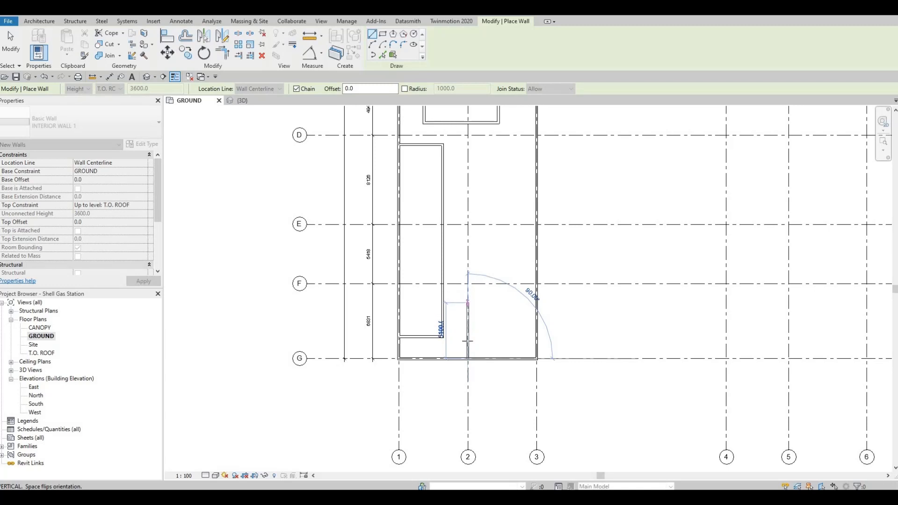
scroll(474, 327, down, 1)
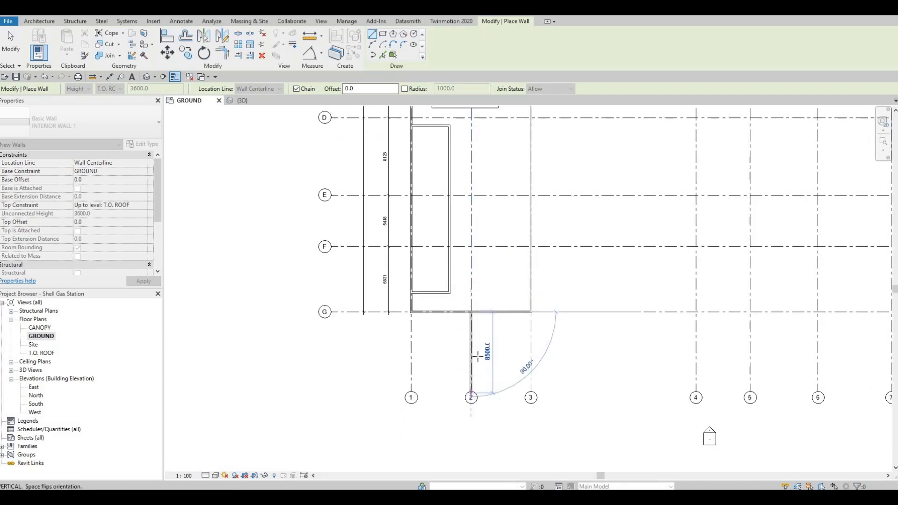
middle_drag(477, 305, 475, 323)
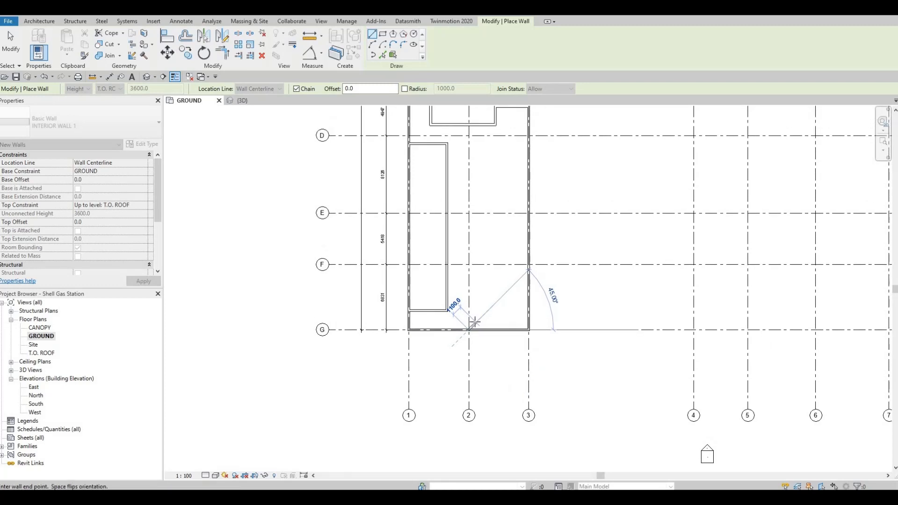
click(469, 265)
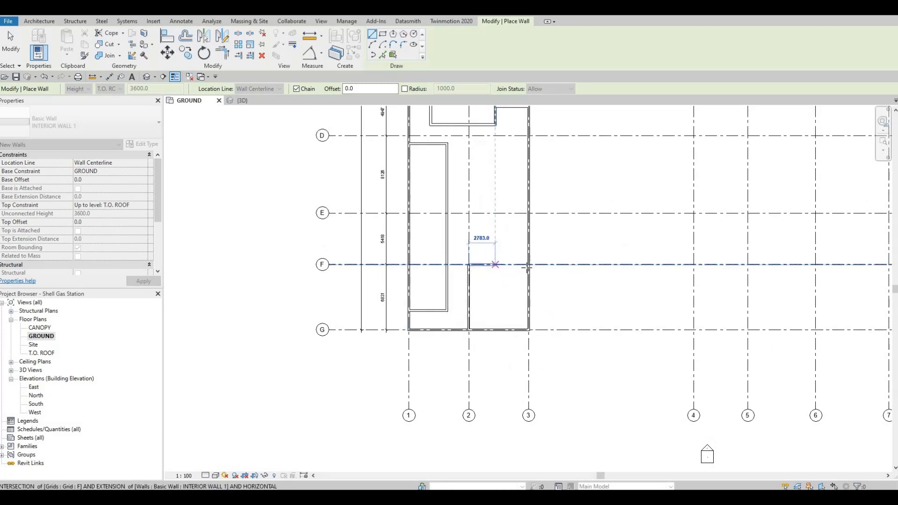
click(500, 283)
key(Escape)
key(Escape)
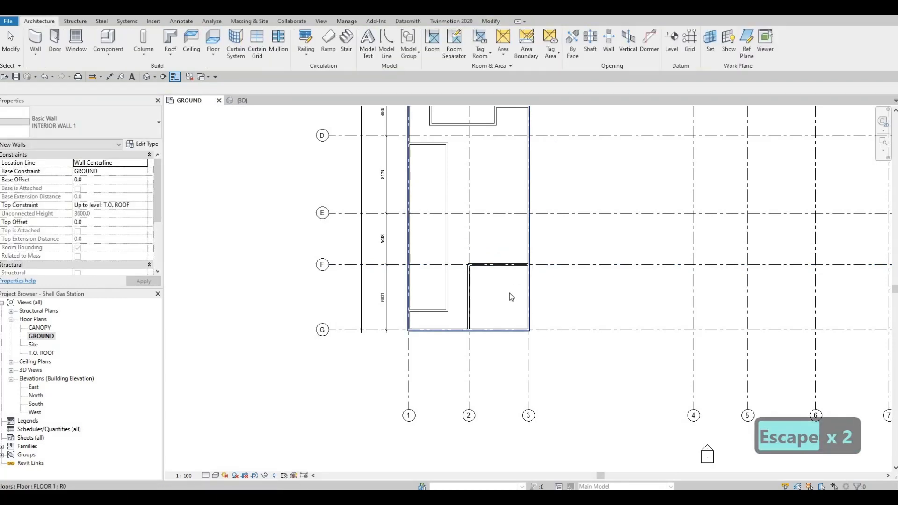
Step: Examine the larger building's partition layout and the overall ground floor plan with both buildings
scroll(529, 281, left, 3)
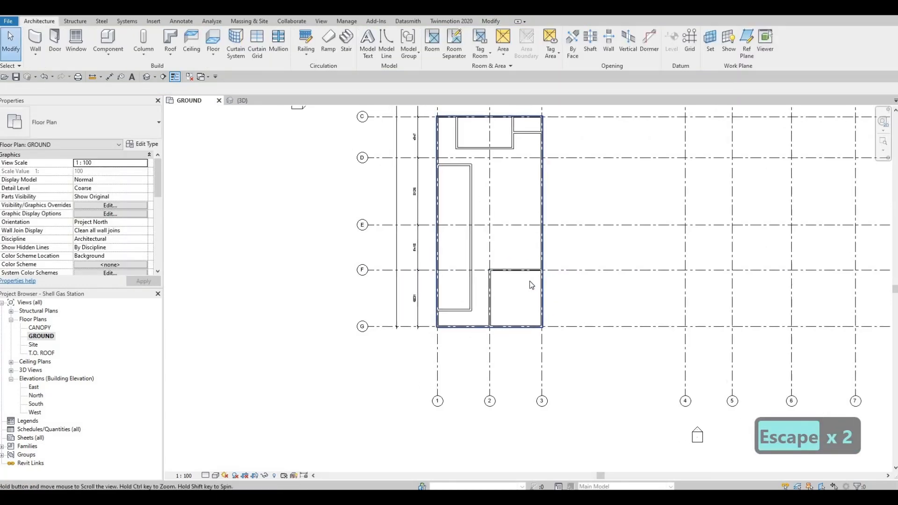
middle_drag(502, 289, 507, 263)
key(Escape)
middle_drag(556, 231, 557, 254)
middle_drag(572, 192, 559, 283)
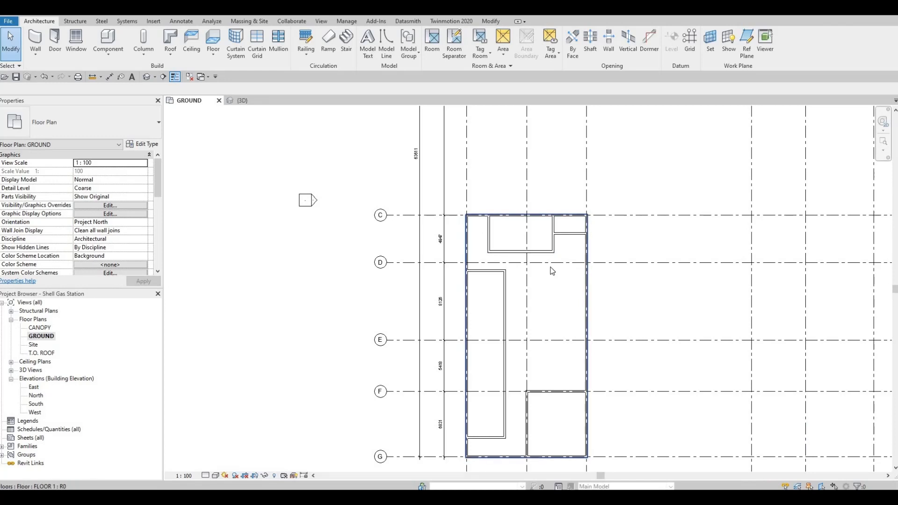
middle_drag(553, 272, 546, 261)
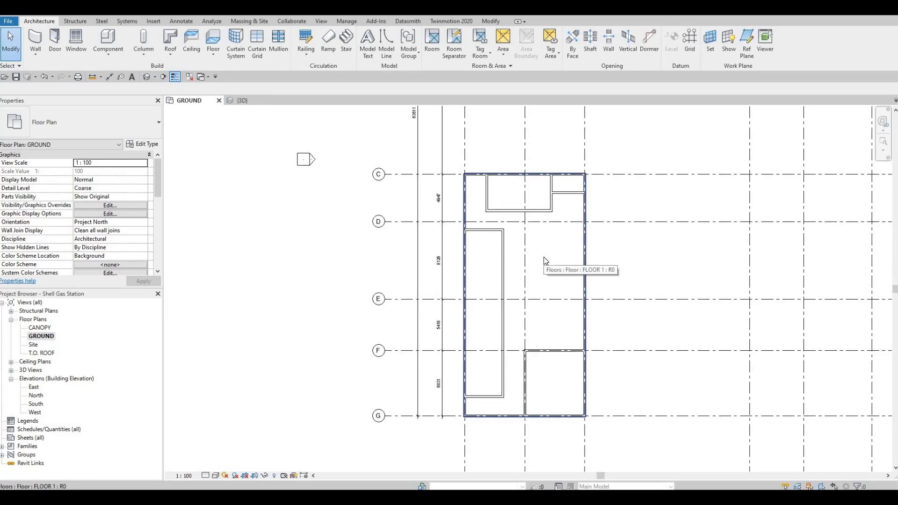
key(Escape)
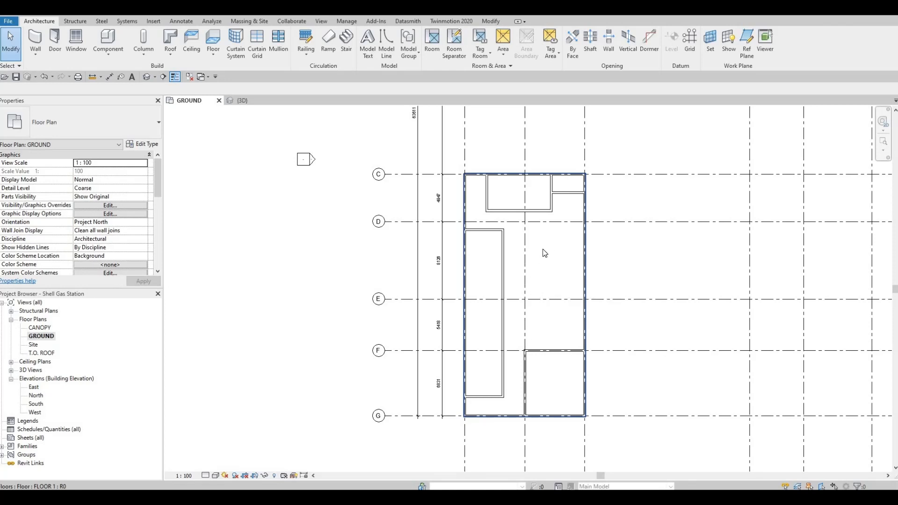
key(F1)
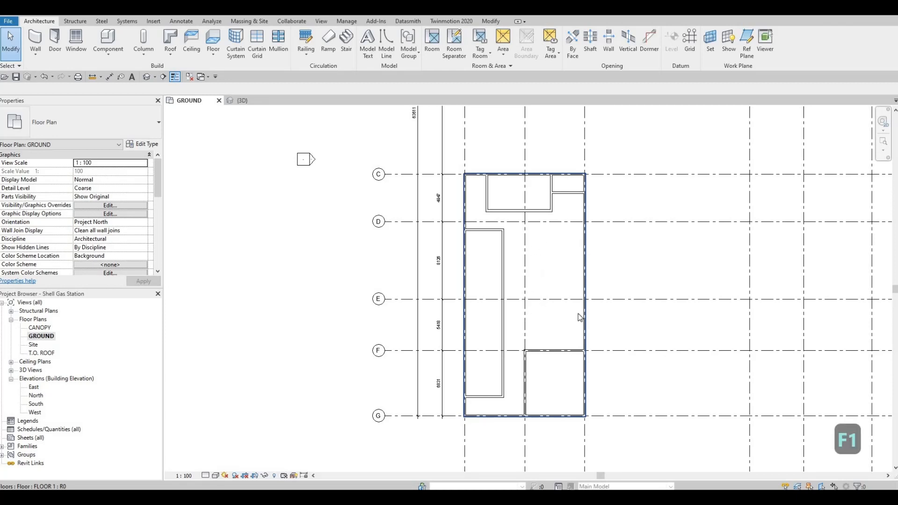
scroll(588, 262, down, 3)
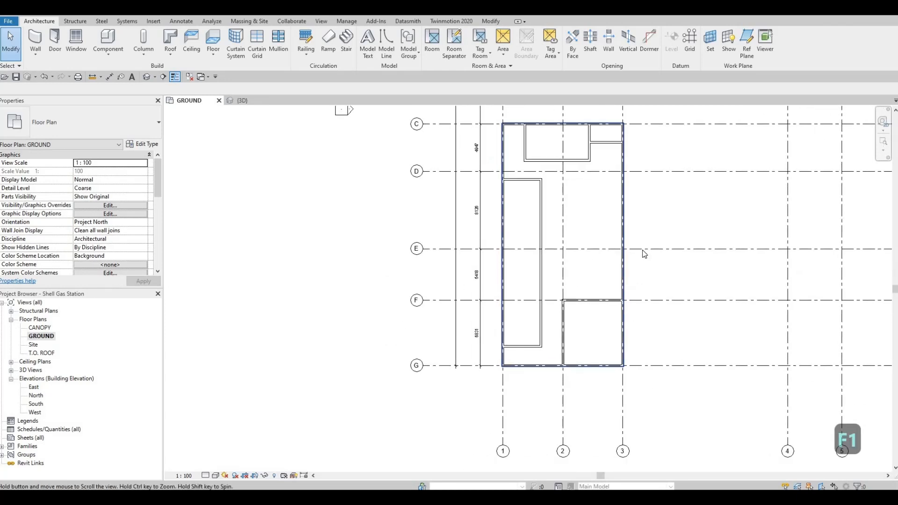
scroll(594, 267, down, 3)
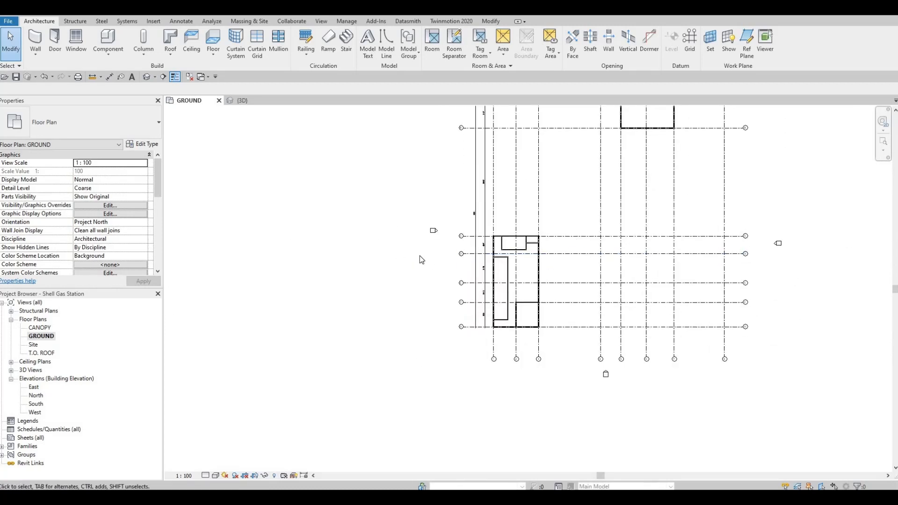
scroll(471, 251, down, 2)
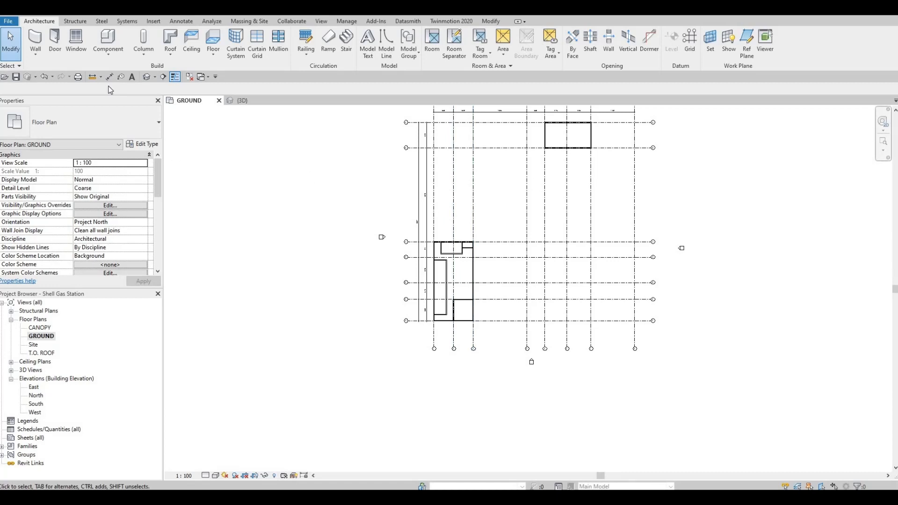
Step: Browse the loadable family library to the Commercial folder under Doors
click(153, 22)
click(384, 49)
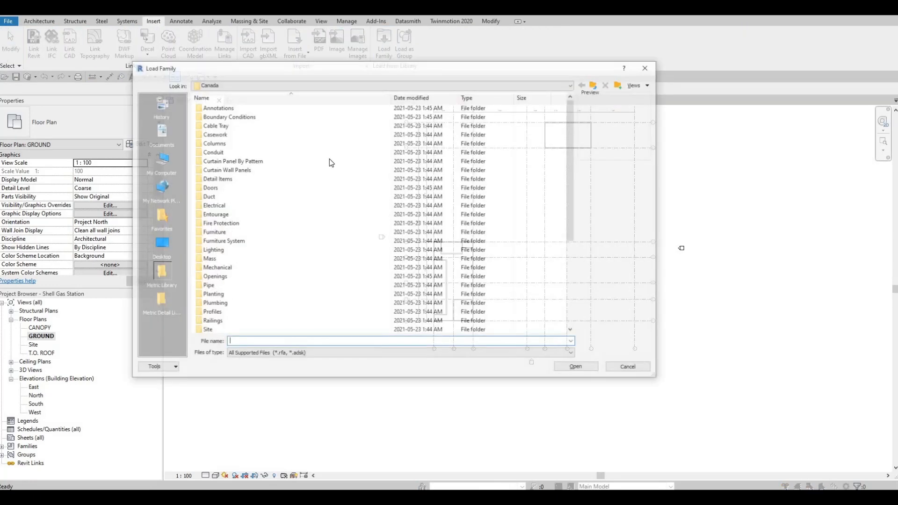
double_click(269, 187)
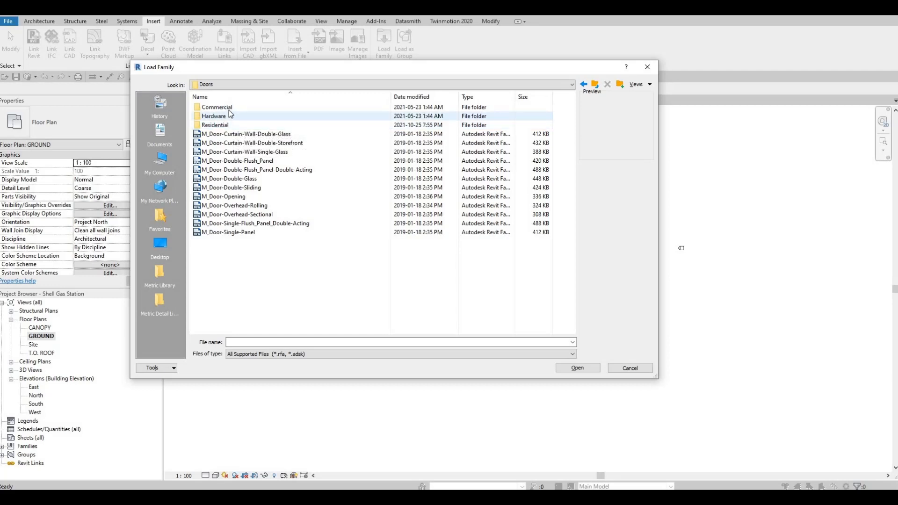
double_click(227, 108)
Step: Load the M_Door-Passage-Single-Cold_Room family with the 900 x 2000mm type
click(243, 117)
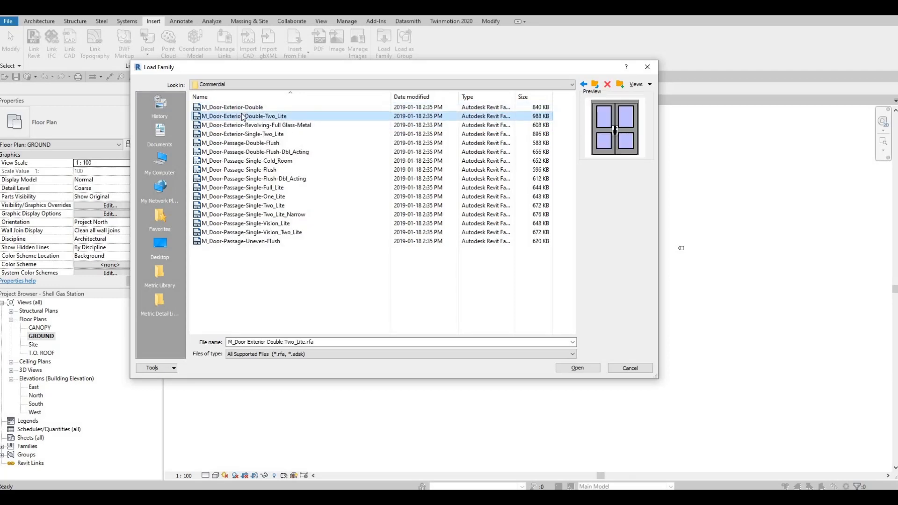
key(Down)
key(Down)
key(Up)
key(Down)
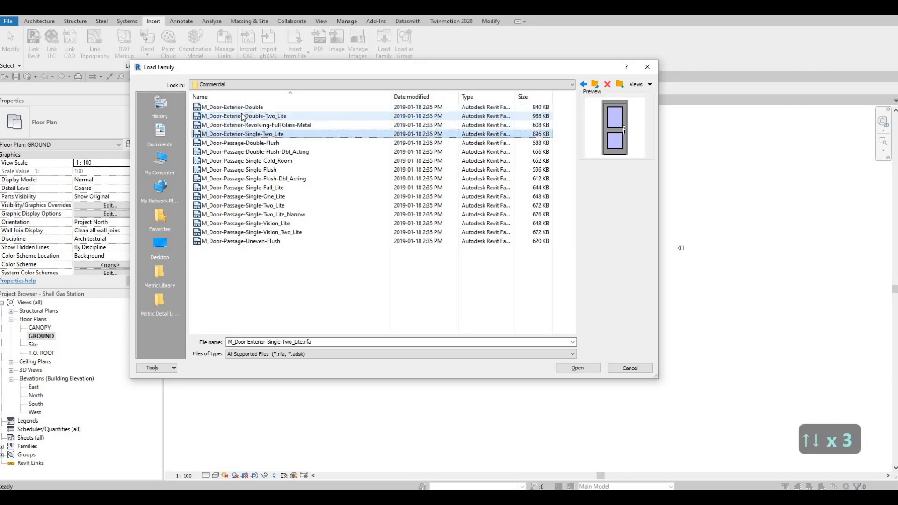
key(Down)
key(Down)
key(Down)
key(Down)
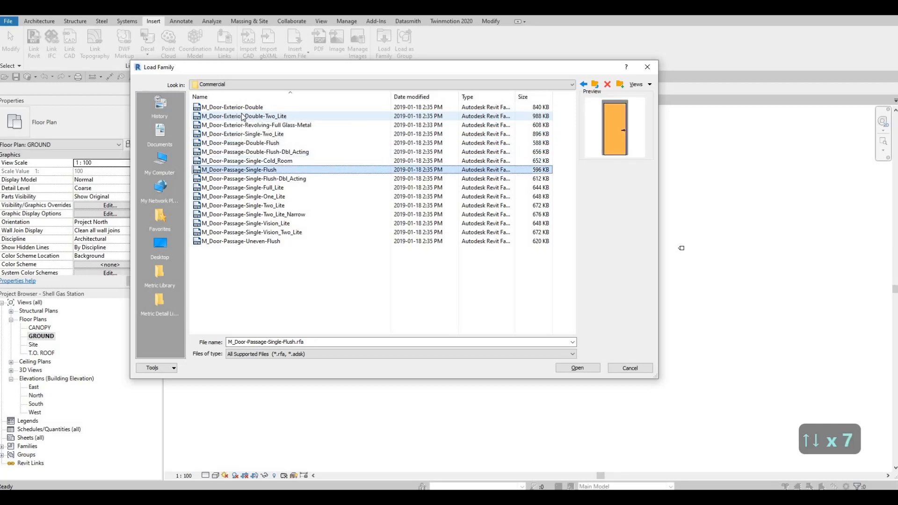
key(Up)
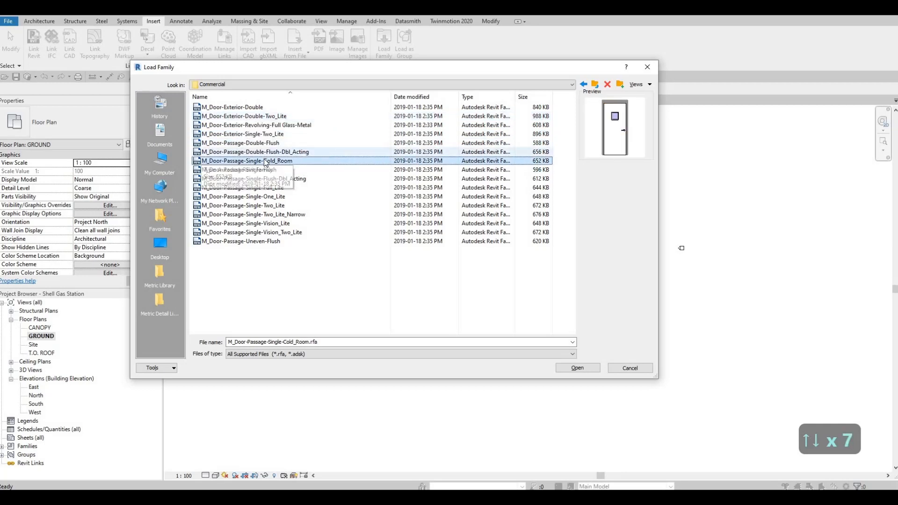
click(577, 368)
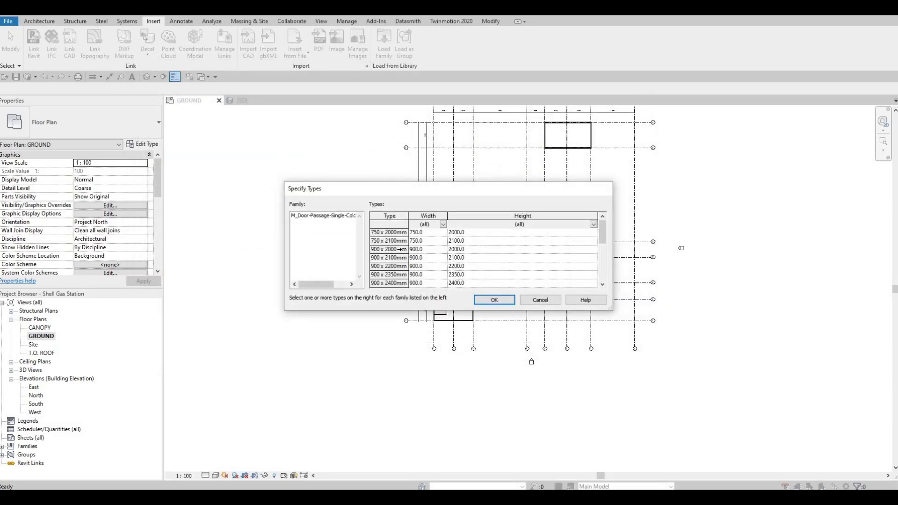
click(423, 249)
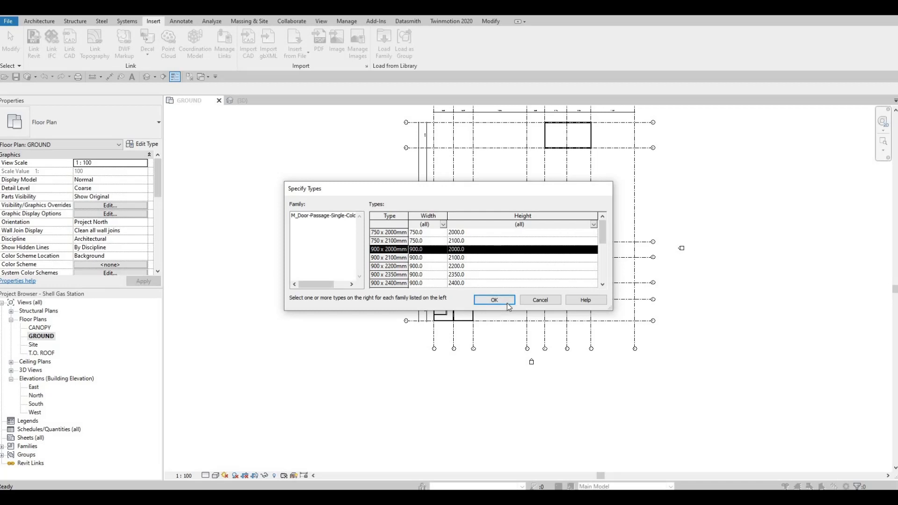
click(508, 303)
Step: Place a 900 x 2000mm cold-room door in the grid C exterior wall, midway between grid 1's wall and the nearest partition
scroll(452, 281, up, 1)
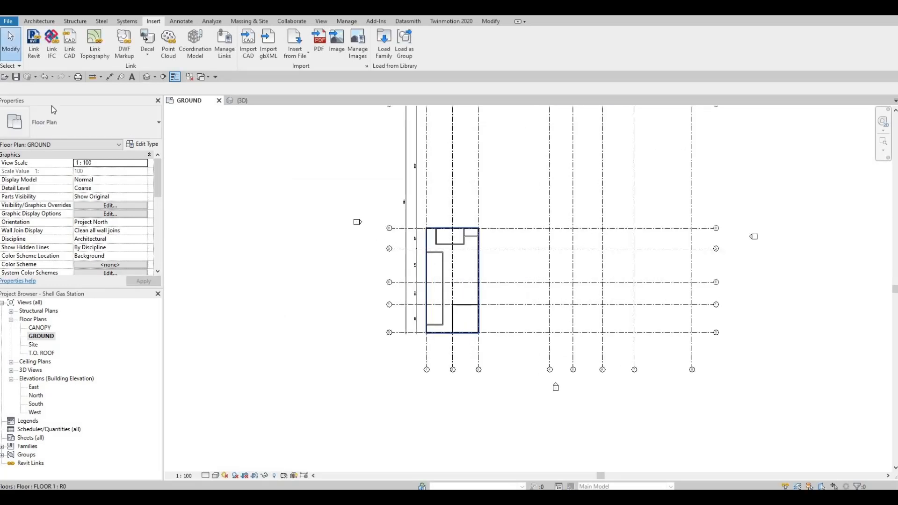
click(39, 21)
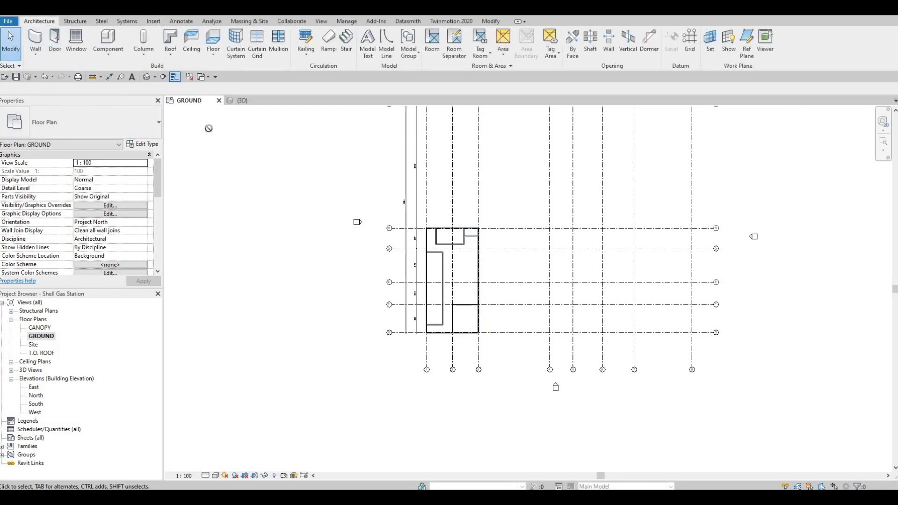
key(d)
key(r)
scroll(447, 253, up, 5)
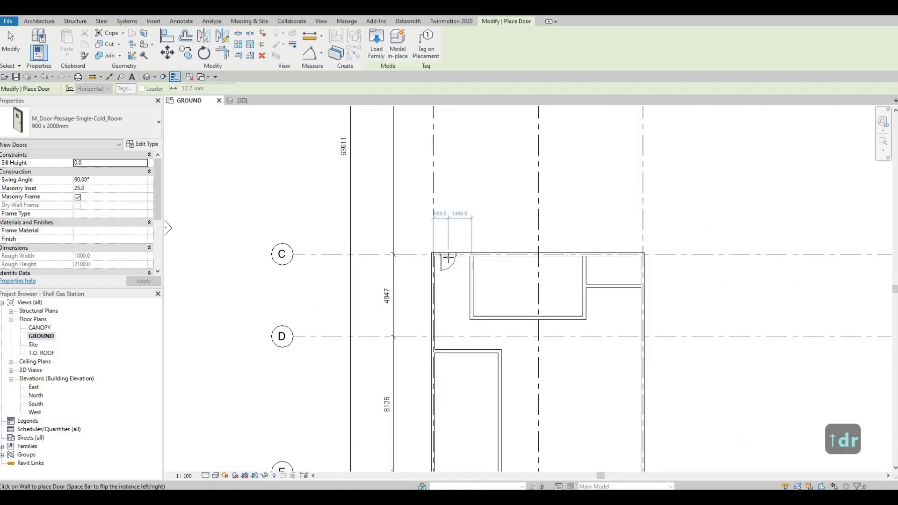
click(449, 257)
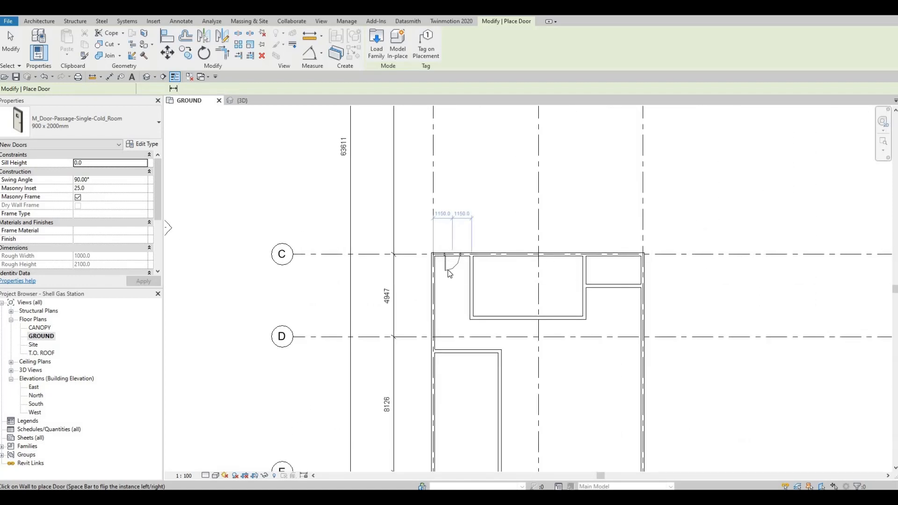
key(Escape)
key(Escape)
key(Escape)
click(448, 271)
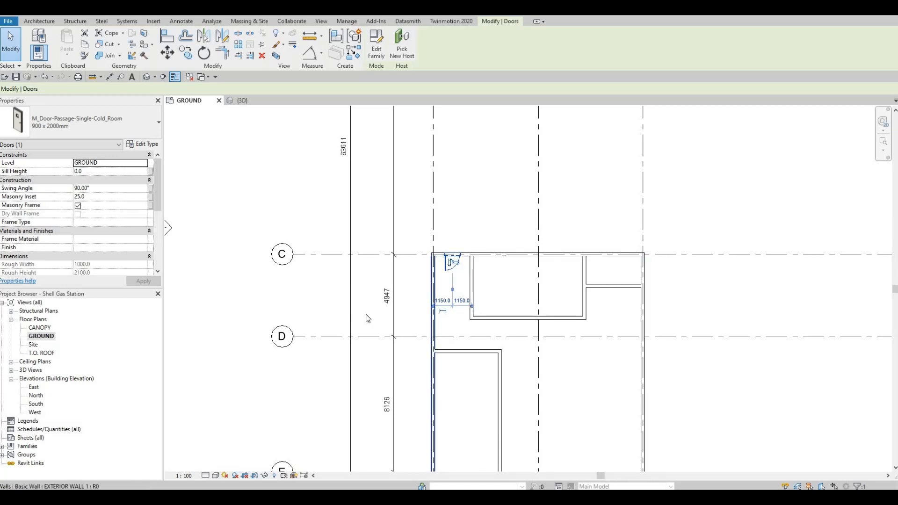
scroll(424, 264, down, 1)
key(Escape)
middle_drag(436, 310, 407, 244)
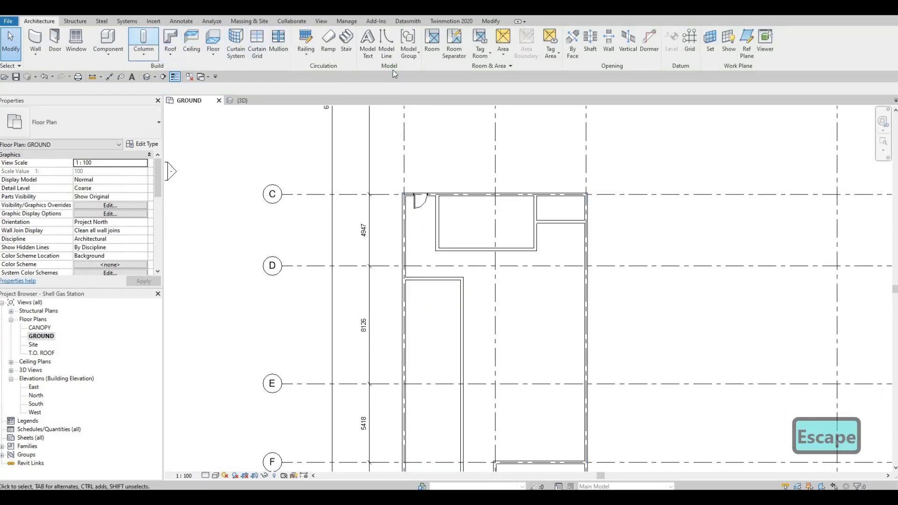
Step: Load the M_Door-Exterior-Double family with the 2100 x 2000 mm type
click(157, 21)
click(383, 51)
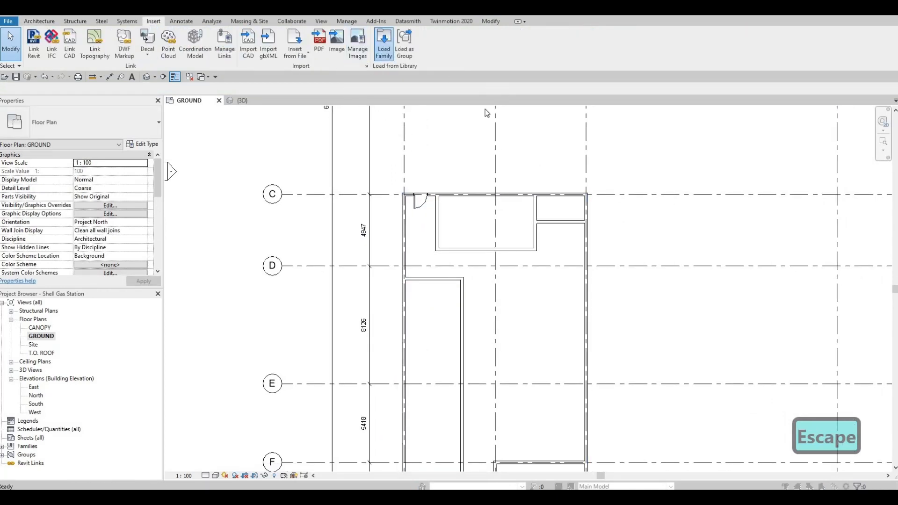
click(313, 107)
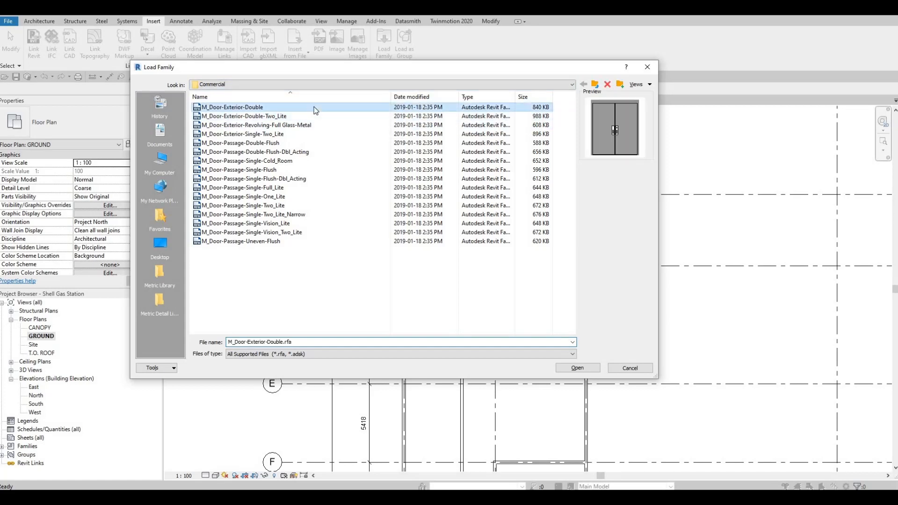
key(Down)
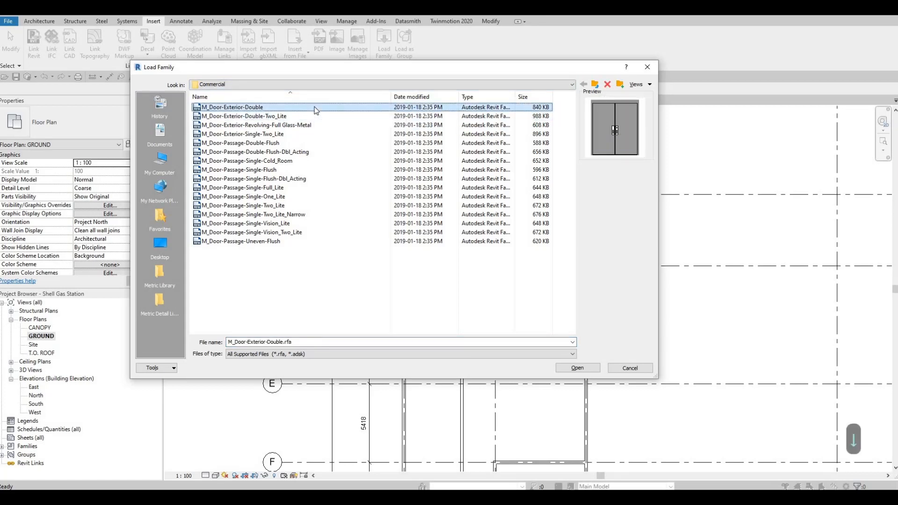
click(314, 107)
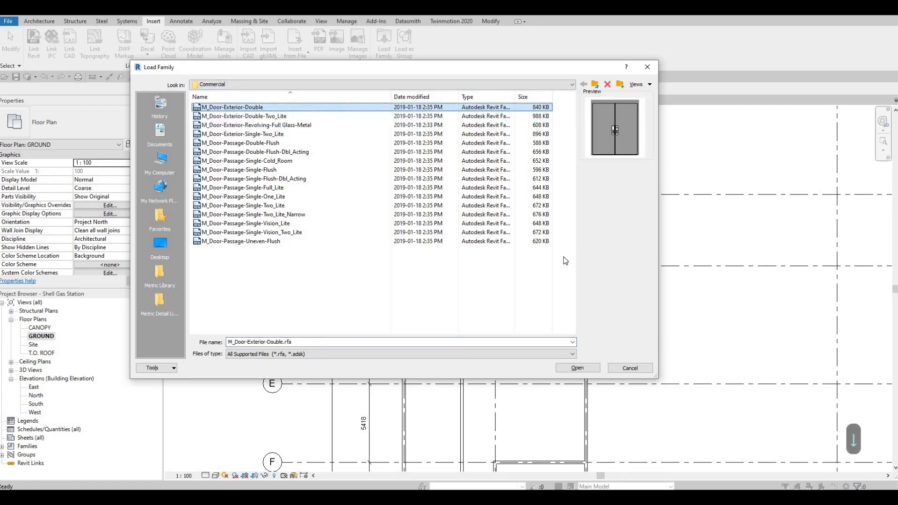
click(578, 369)
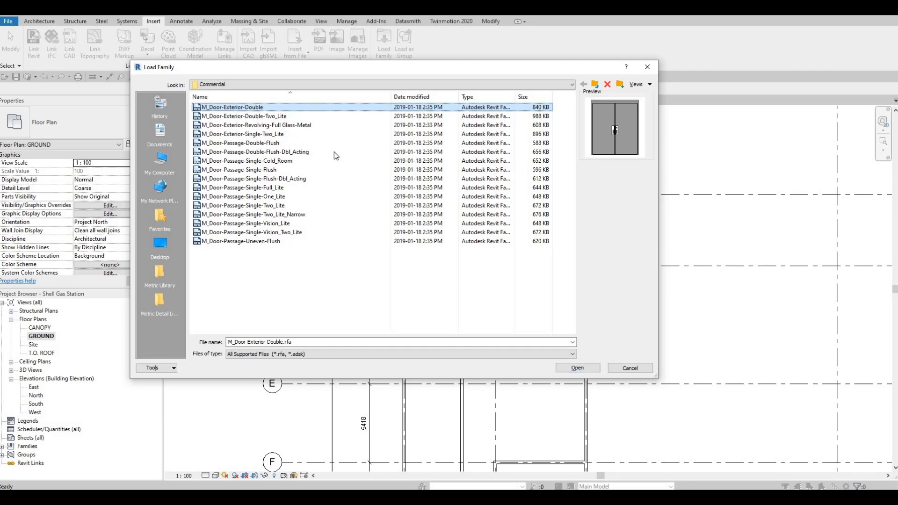
key(Return)
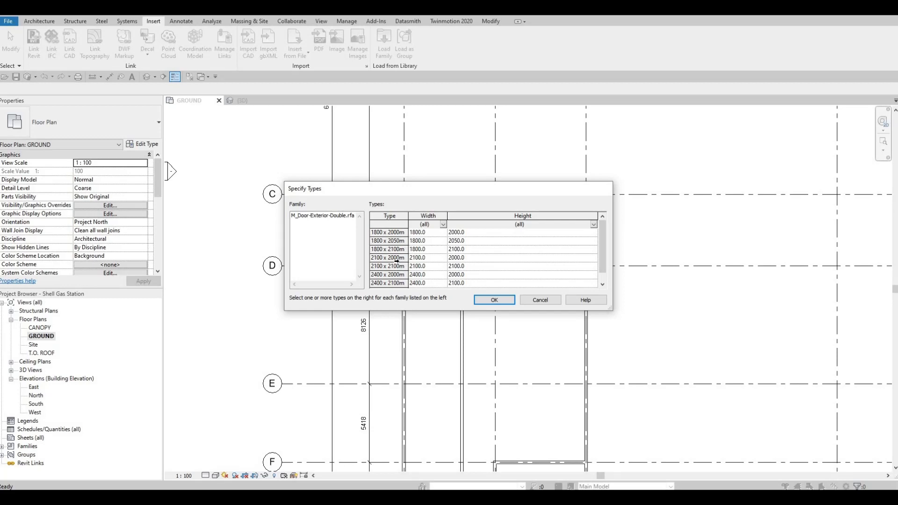
key(Down)
key(Down)
key(Down)
key(Down)
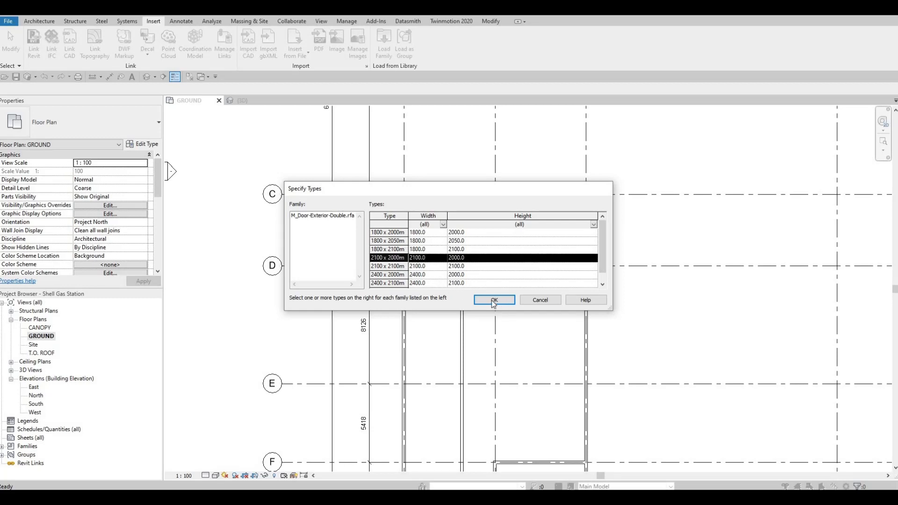
click(494, 300)
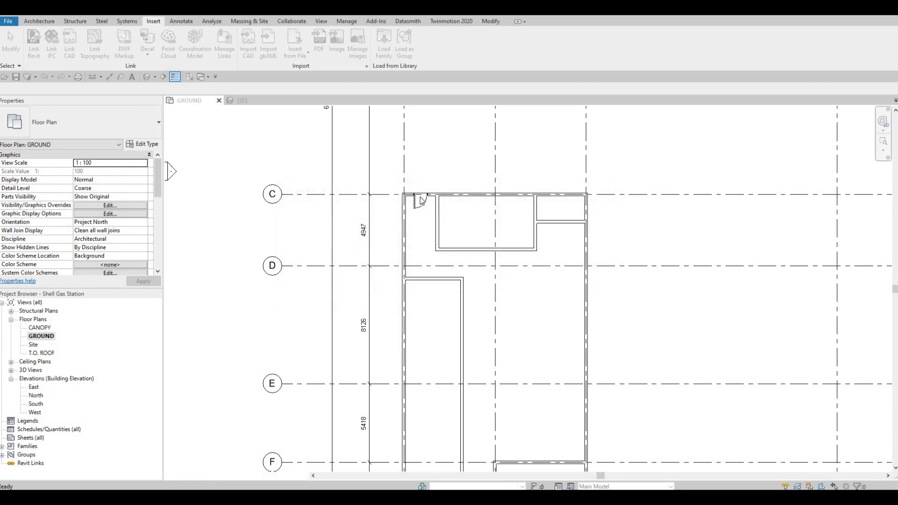
Step: Rehost the grid C door onto the partition nearest grid 1, about 700 mm from grid C's wall and swinging into the enclosed room
click(421, 201)
scroll(421, 202, up, 3)
key(Escape)
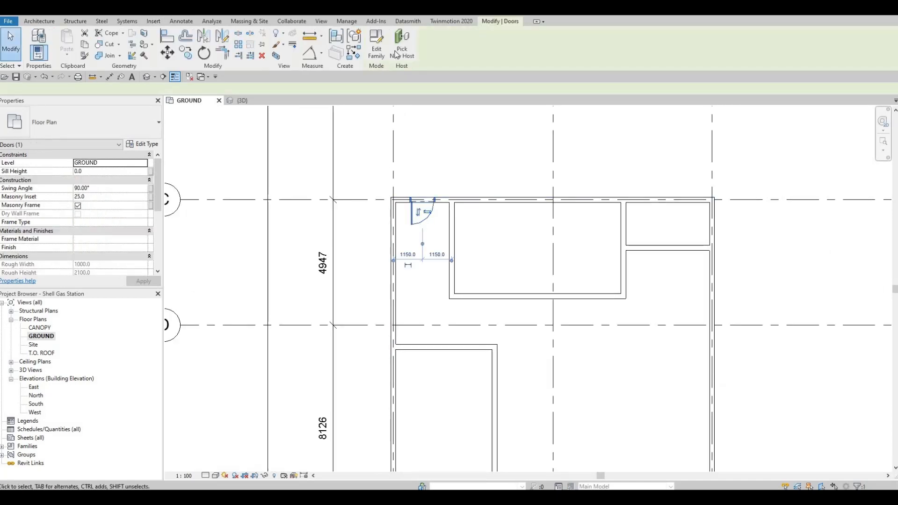
click(402, 52)
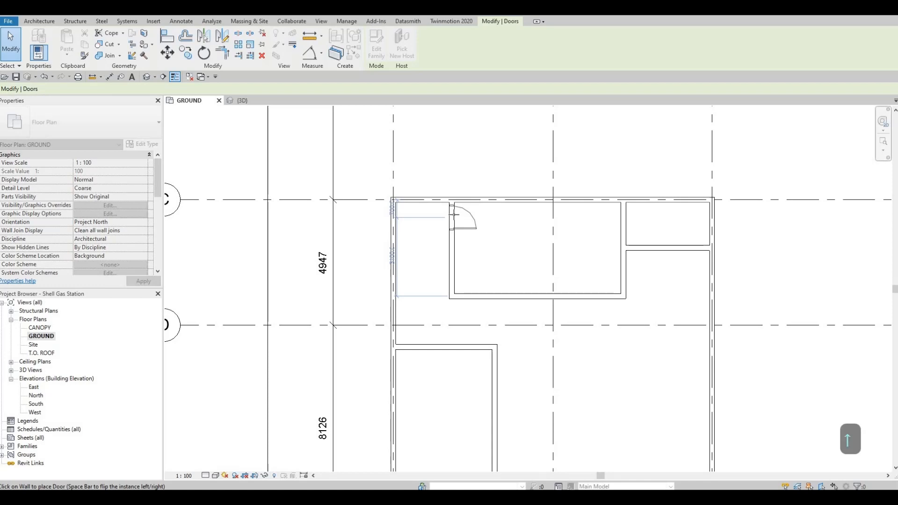
key(space)
click(455, 228)
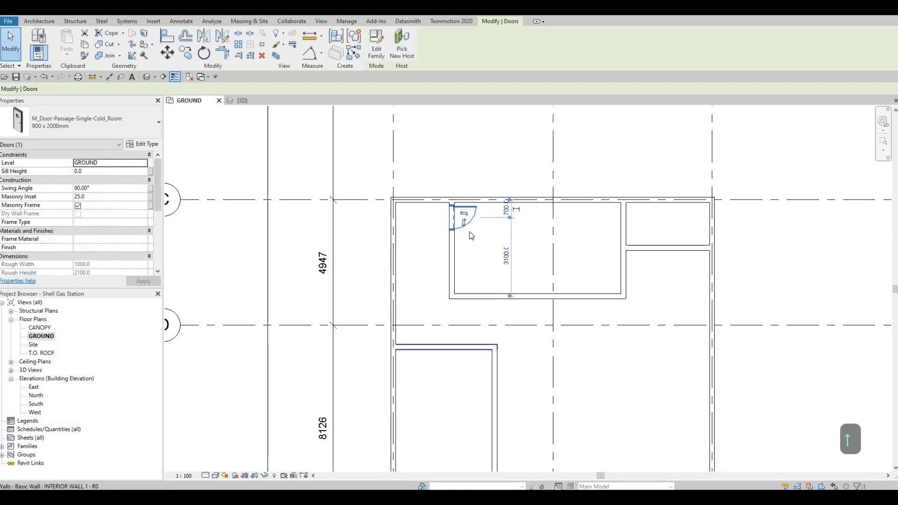
key(Escape)
key(Escape)
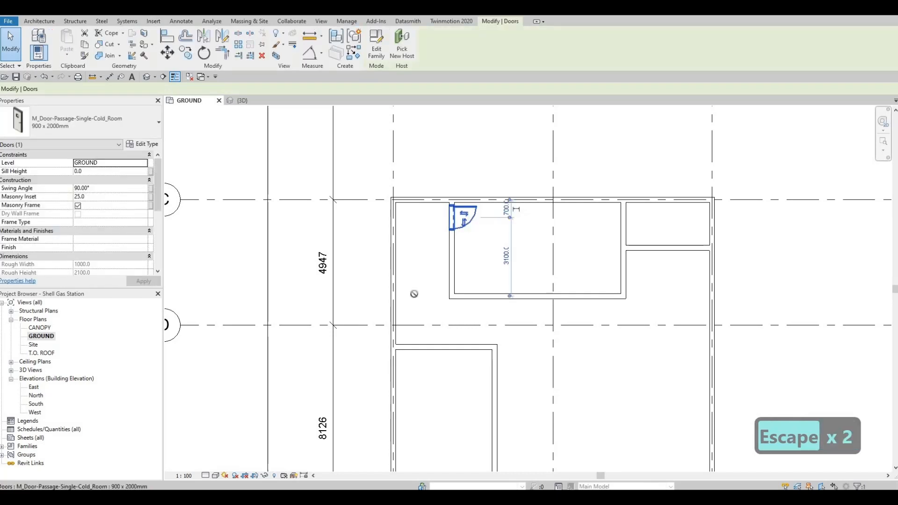
Step: Place a matching cold-room door in the long room's wall near grid D, about 700 mm from grid 1's wall and swinging into the room
key(c)
key(s)
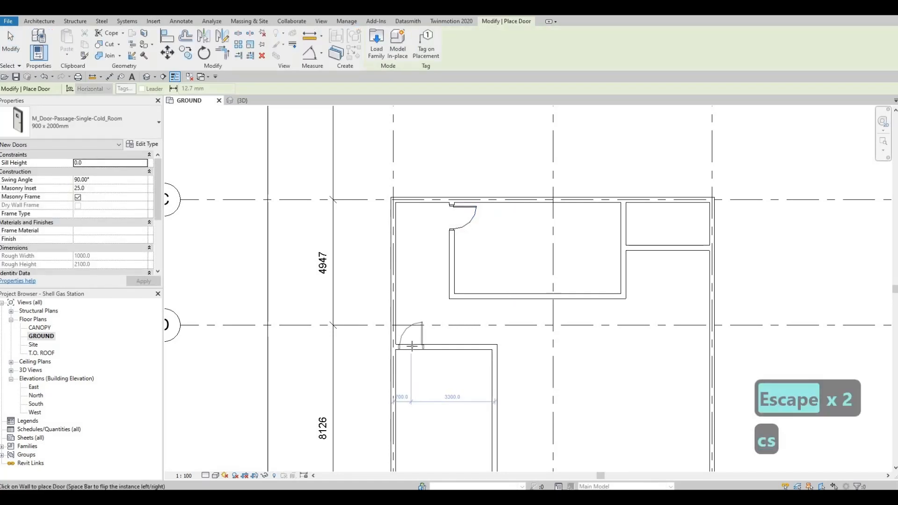
key(space)
key(space)
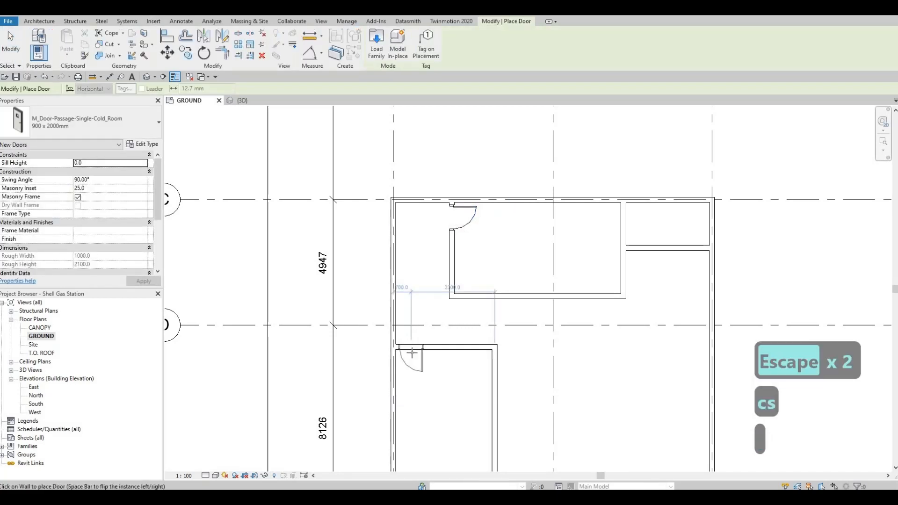
key(space)
click(469, 228)
key(Escape)
key(Escape)
key(Escape)
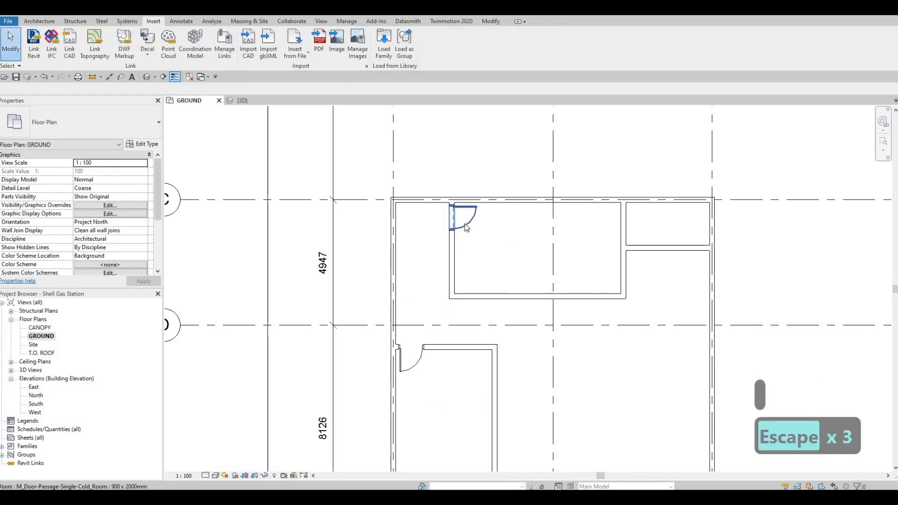
Step: Place another matching cold-room door in the small corner room's wall near grid 3, about 700 mm from its side partition and swinging inward
click(467, 237)
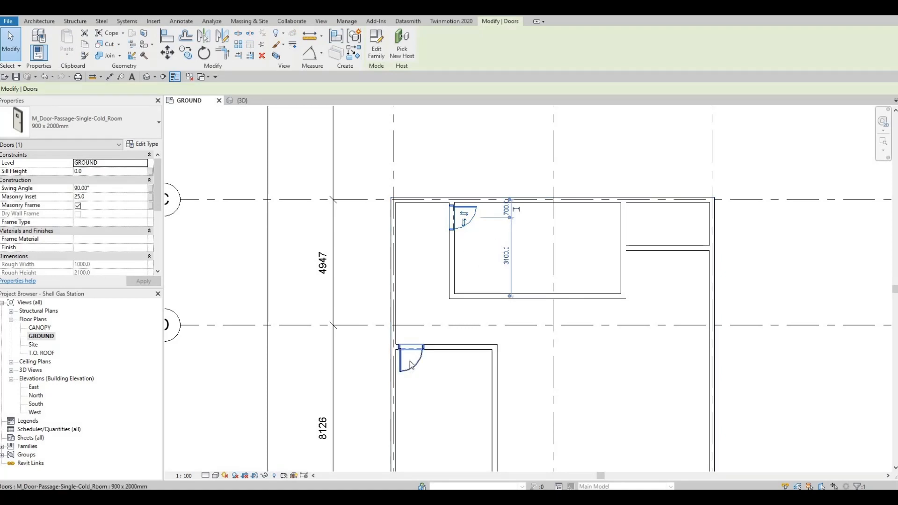
key(Escape)
key(Escape)
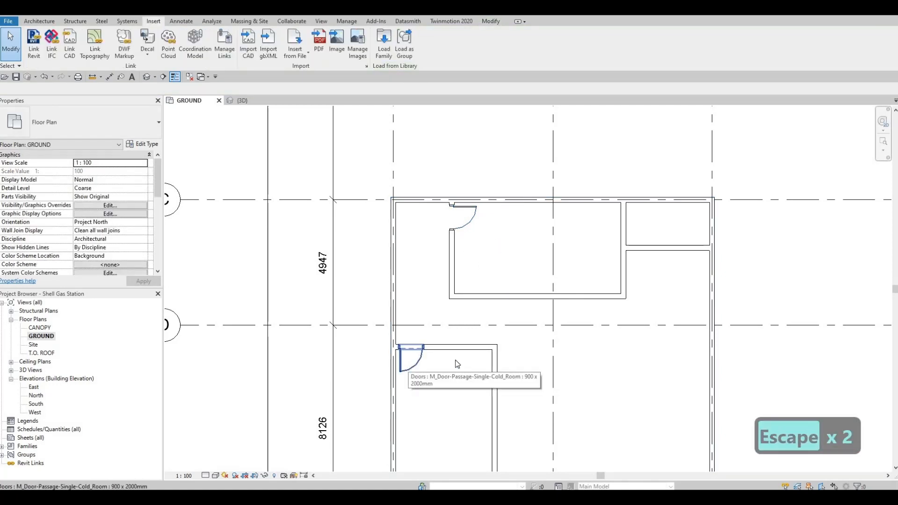
click(471, 226)
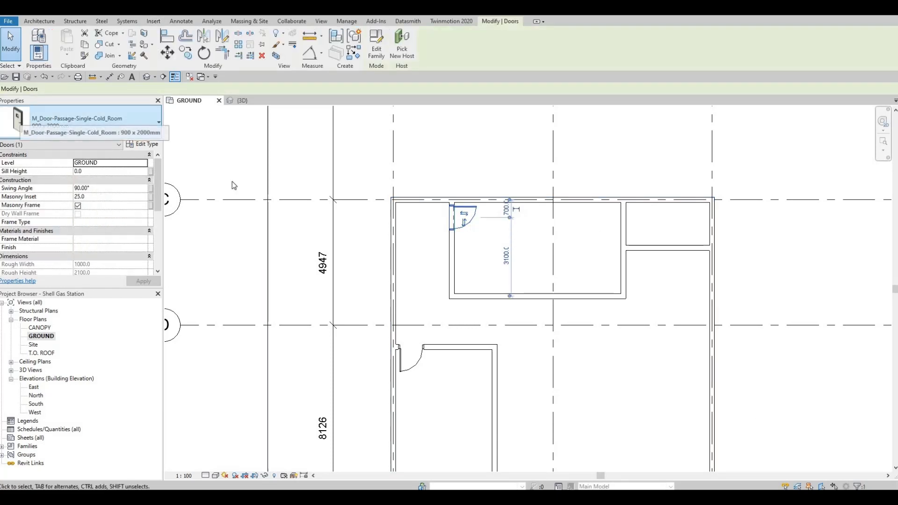
key(c)
key(s)
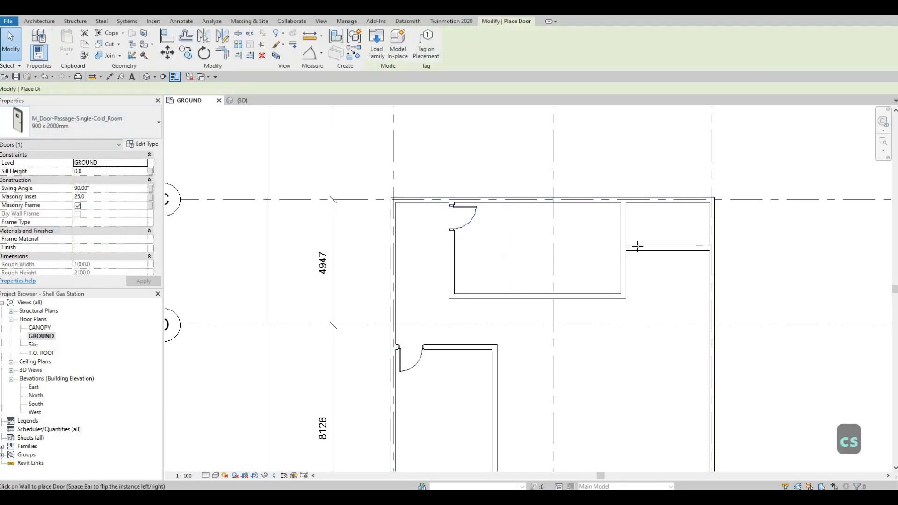
key(space)
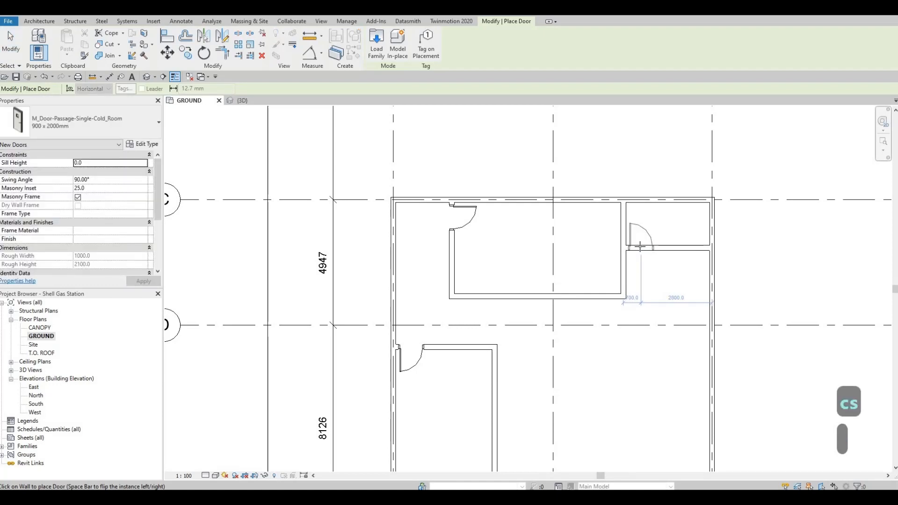
click(641, 247)
key(Escape)
key(Escape)
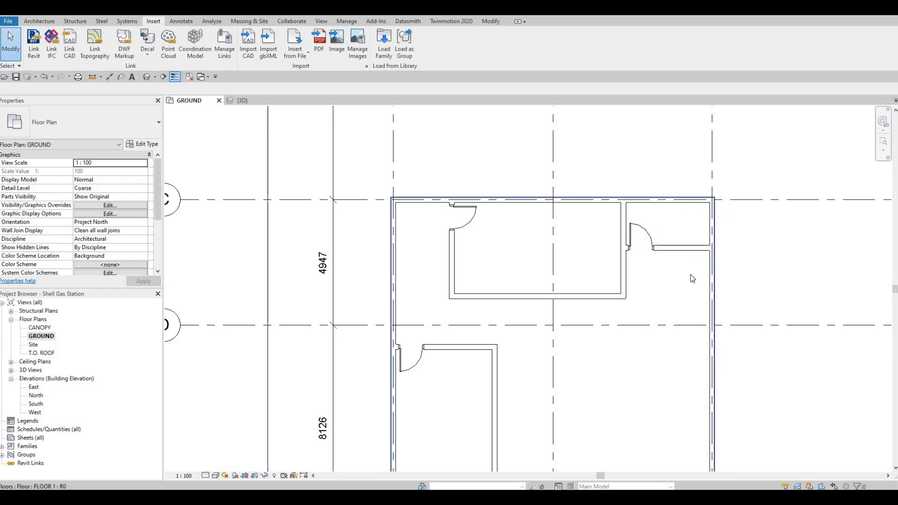
Step: Place a 2100 x 2000 mm M_Door-Exterior-Double in grid C's wall, about 1150 mm from grid 1 and swinging inward
middle_drag(673, 264, 706, 232)
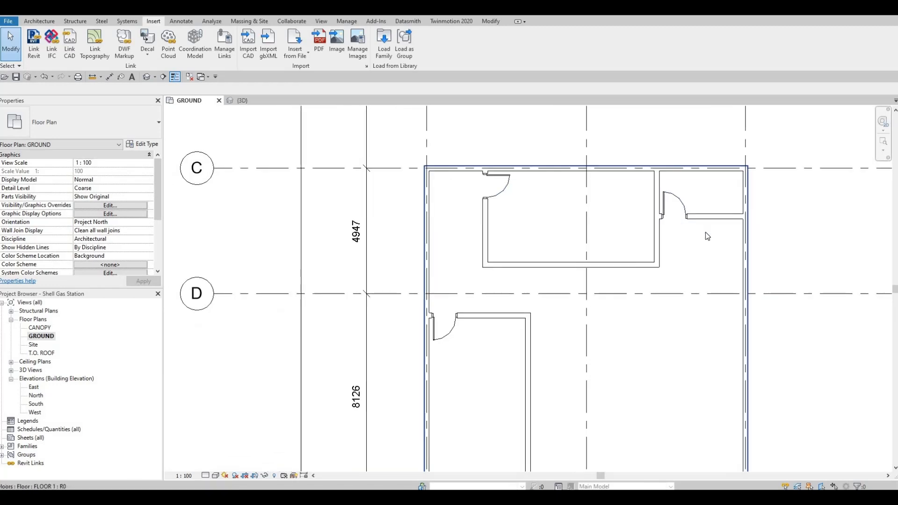
key(Escape)
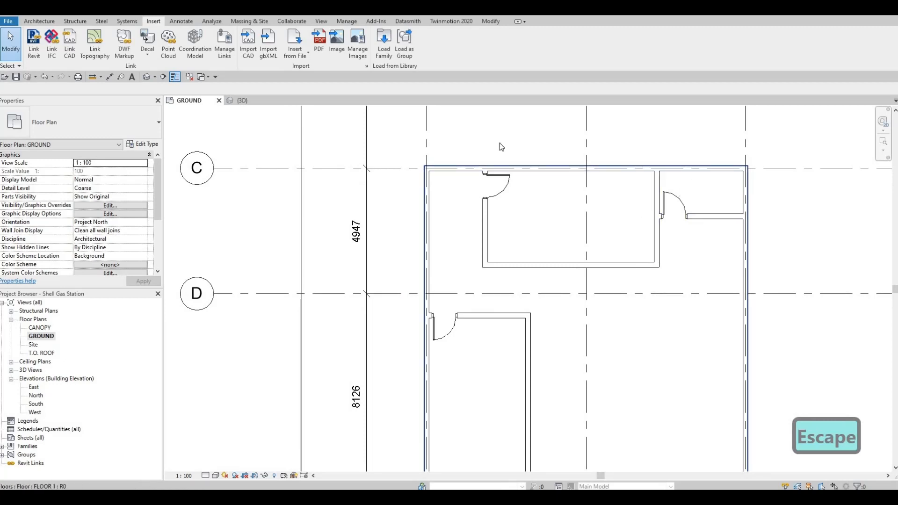
click(26, 23)
click(55, 45)
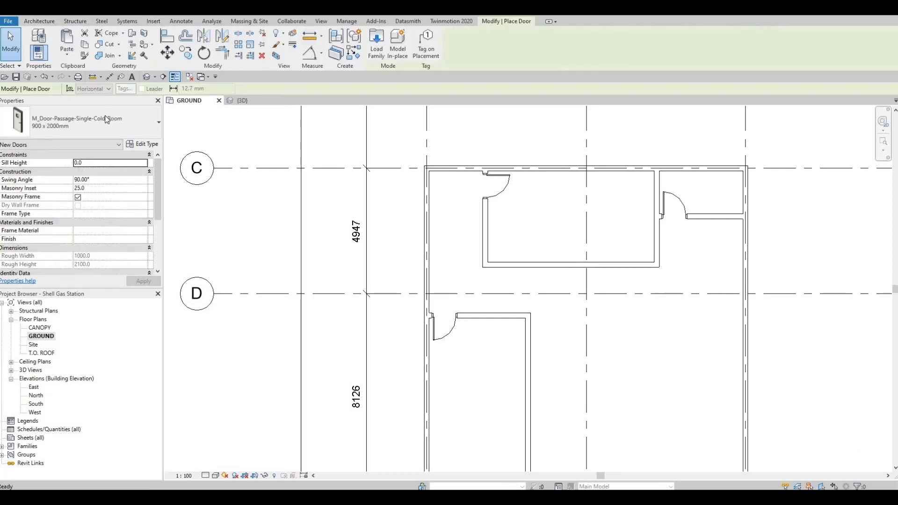
click(84, 122)
click(80, 175)
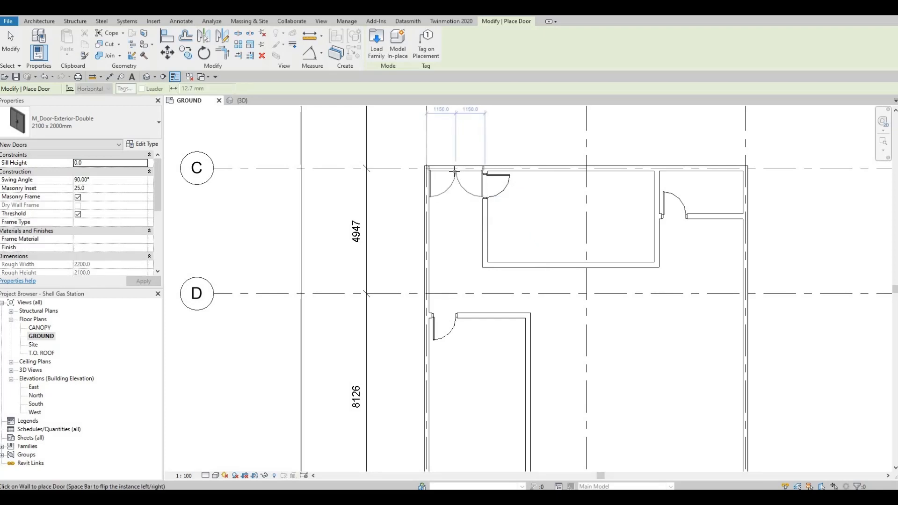
click(85, 123)
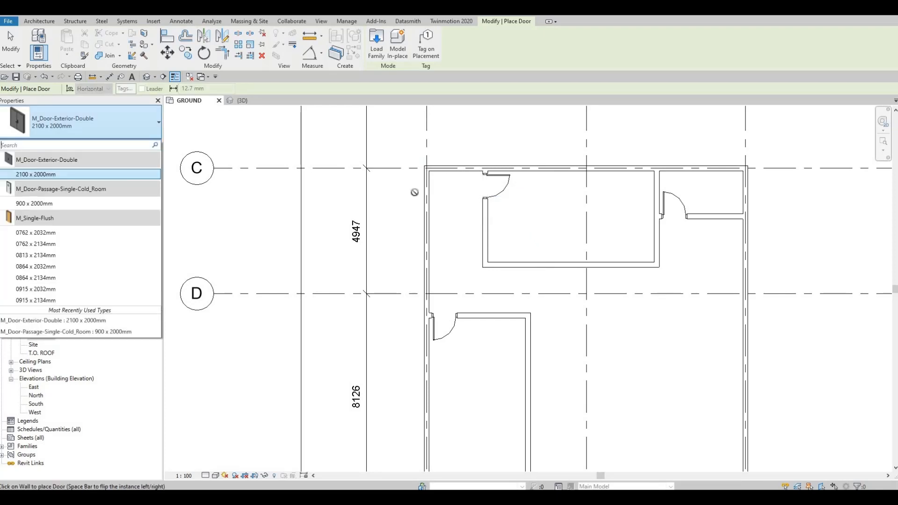
key(Escape)
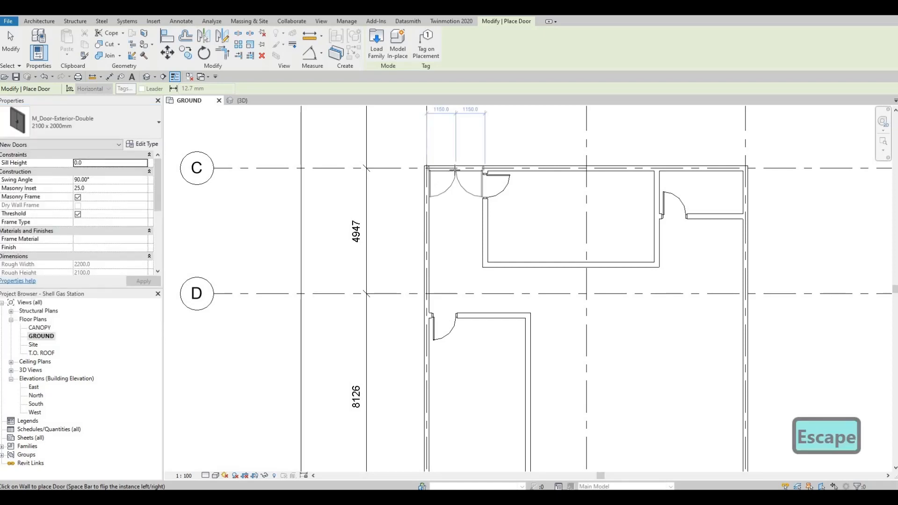
key(Escape)
key(Escape)
key(Escape)
scroll(442, 227, up, 3)
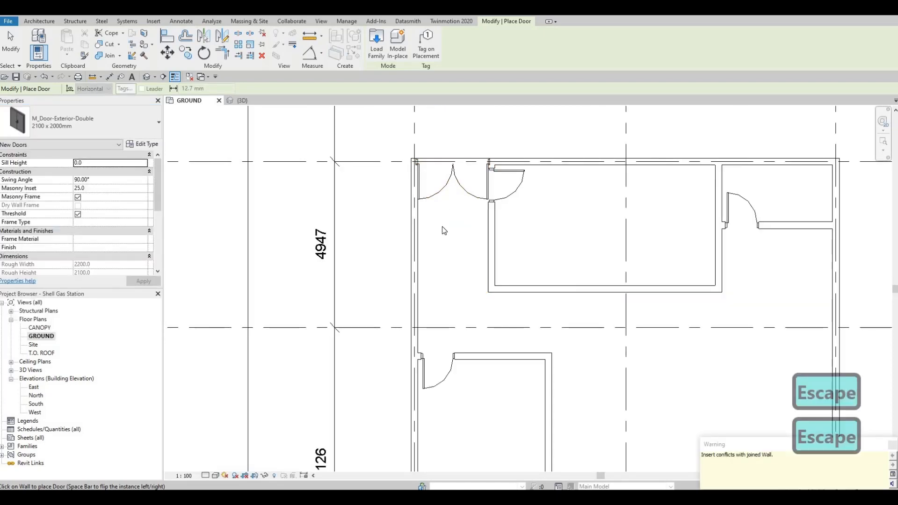
key(Escape)
Step: Set the distance between grid 1's wall and the partition beside the double door to 2400 mm
click(485, 262)
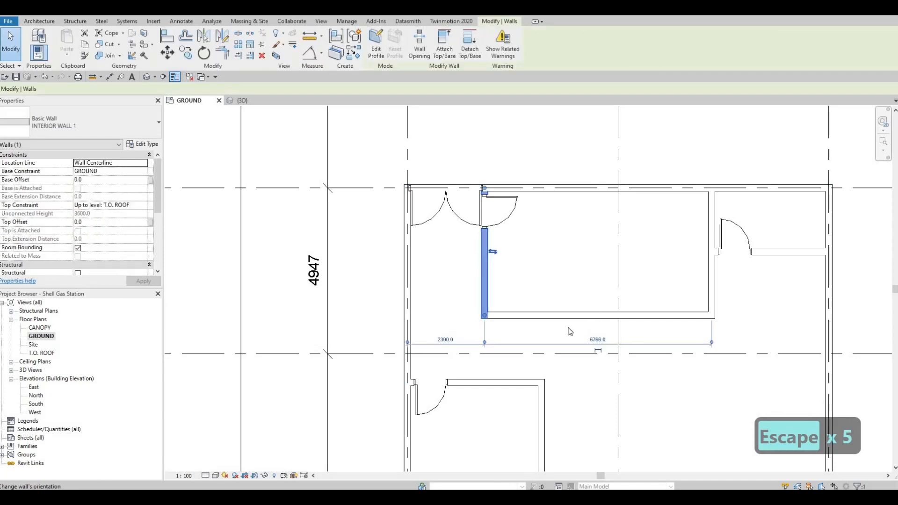
click(449, 340)
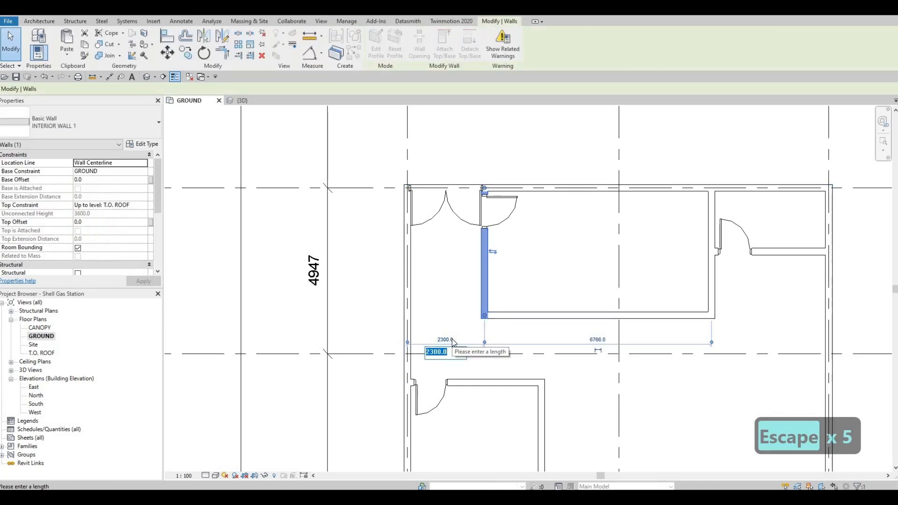
text(2400)
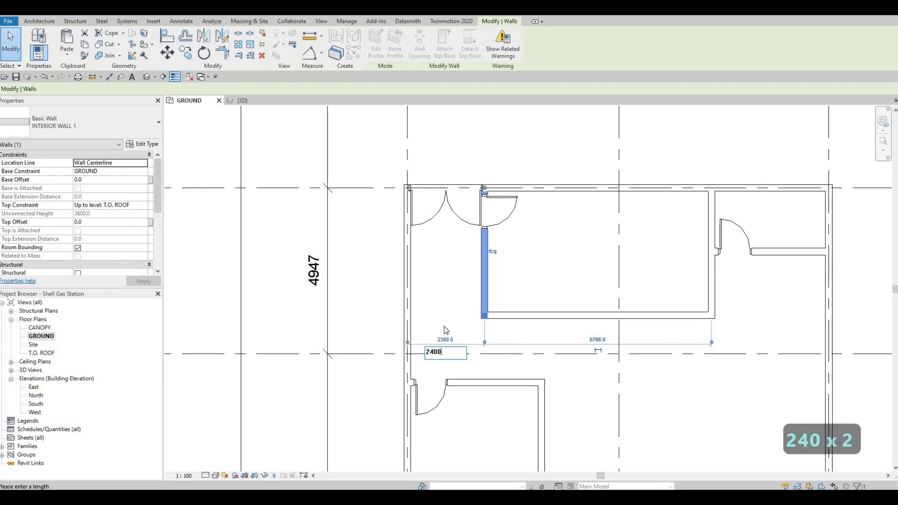
key(Return)
key(Escape)
key(Escape)
Step: Nudge the double door towards the partition until its centre is about 1190 mm from grid 1
click(461, 181)
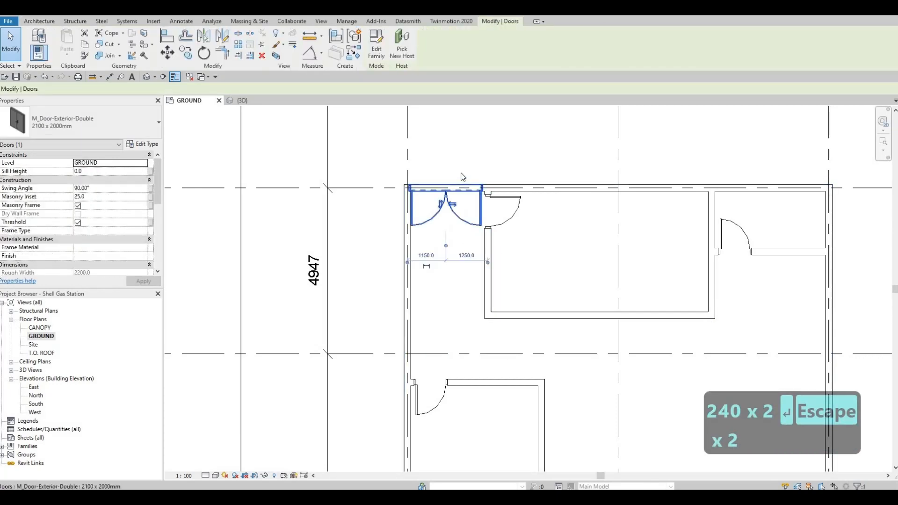
scroll(461, 178, up, 4)
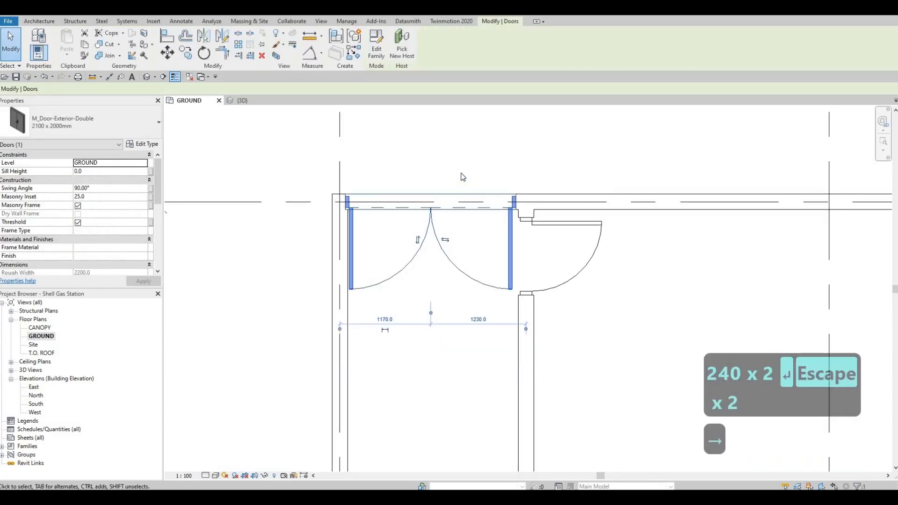
key(Right)
key(Right)
key(Right)
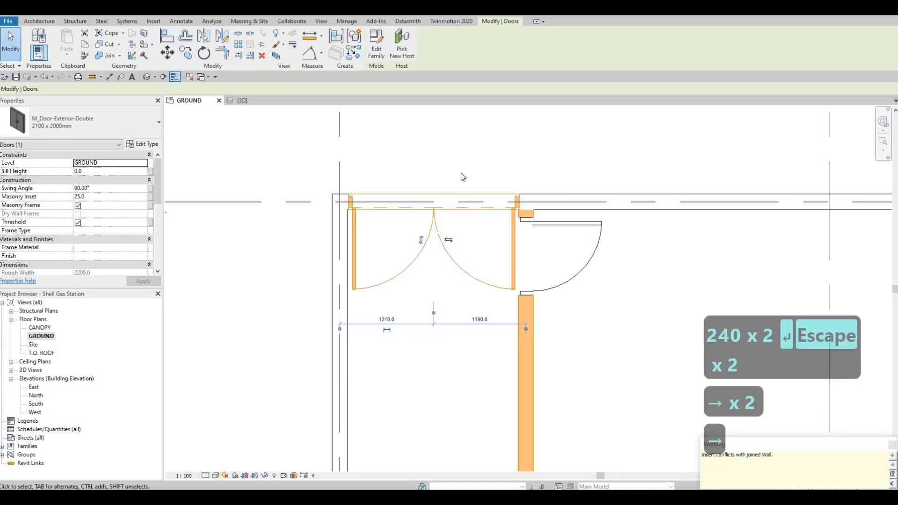
key(Left)
key(Escape)
key(Escape)
Step: Move the partition beside the double door to 2500 mm from grid 1's wall
middle_drag(498, 261, 477, 212)
key(Escape)
scroll(476, 212, down, 2)
middle_drag(502, 277, 504, 282)
click(498, 185)
scroll(499, 189, up, 3)
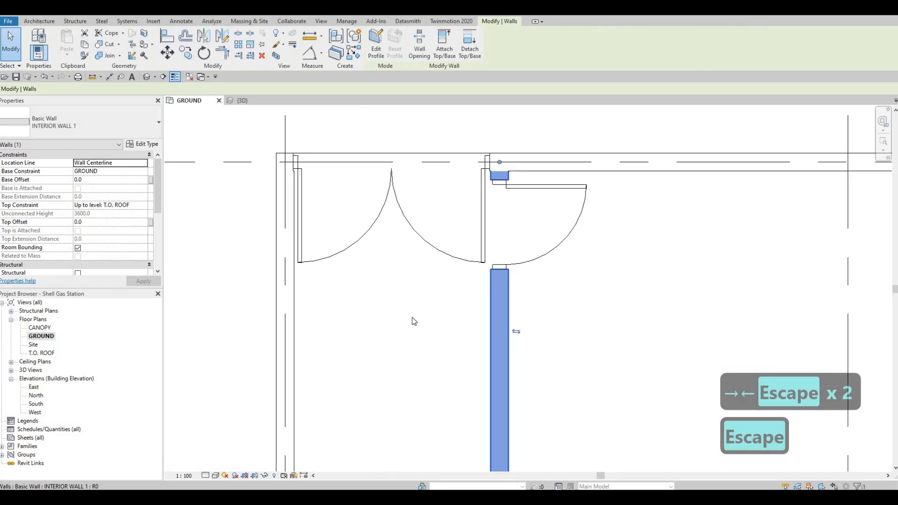
scroll(414, 321, down, 1)
middle_drag(414, 322, 421, 260)
click(392, 451)
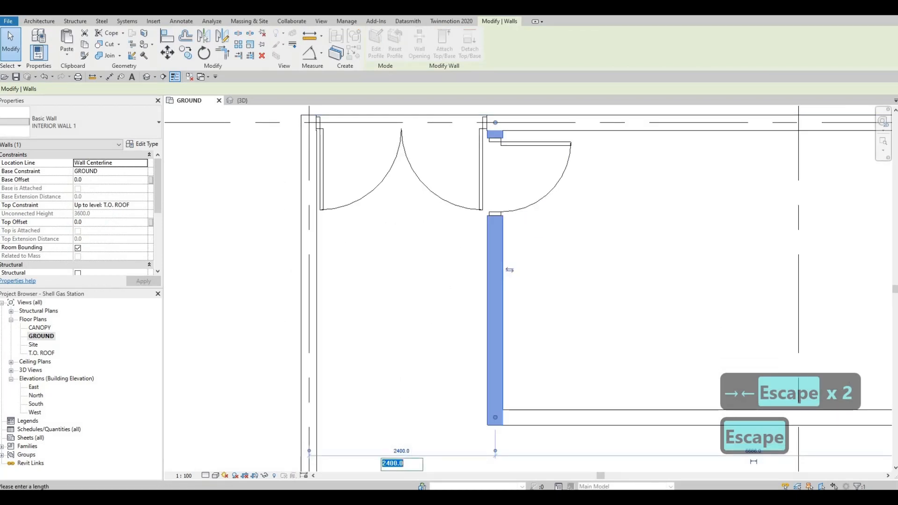
text(2500)
key(Return)
key(Escape)
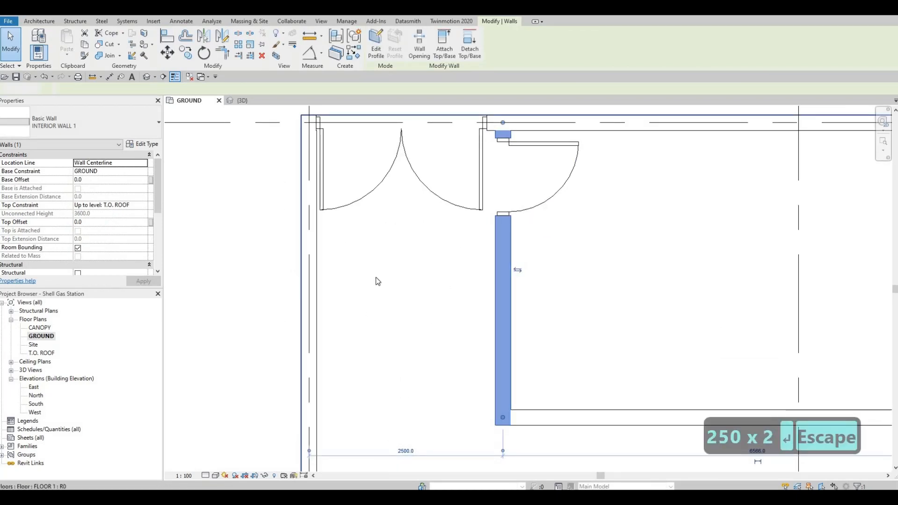
key(Escape)
Step: Nudge the double door so it is centred between grid 1's wall and the partition, 1250 mm from each
scroll(411, 221, down, 2)
click(417, 220)
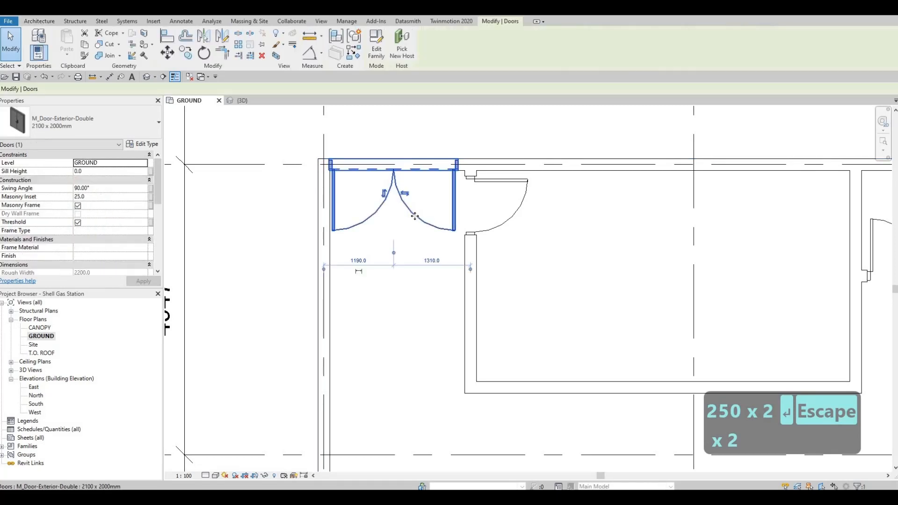
key(Right)
key(Right)
key(Right)
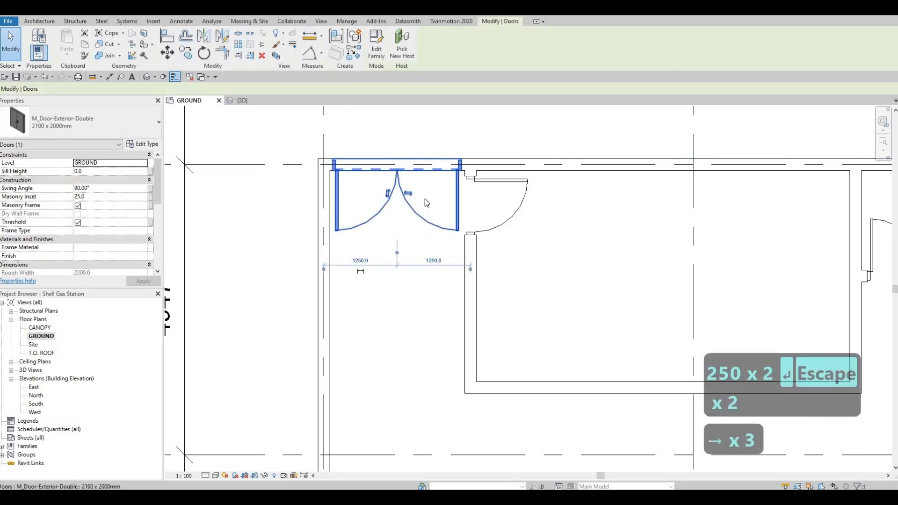
key(Escape)
key(Escape)
key(Escape)
Step: Draw an INTERIOR WALL 1 partition along grid F across the long room, from its long partition to grid 1's wall
scroll(448, 227, down, 2)
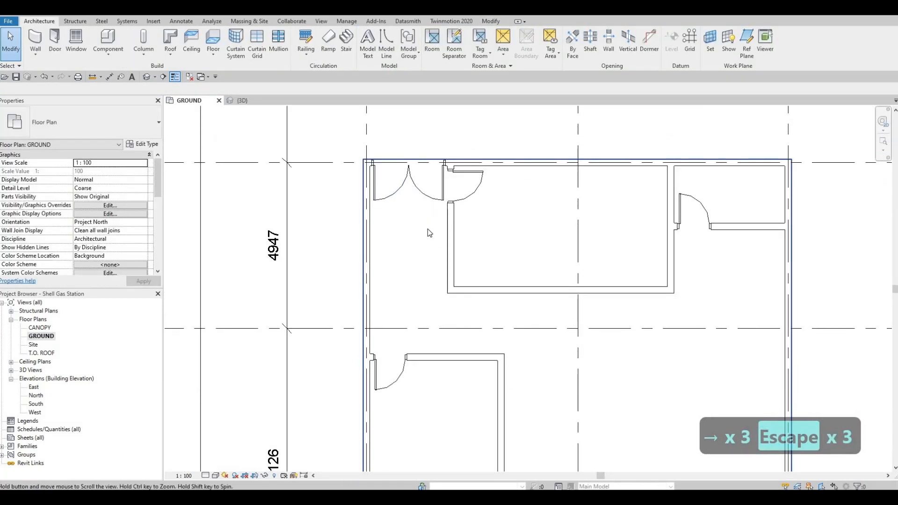
mouse_move(428, 229)
middle_down()
mouse_move(435, 290)
mouse_move(473, 266)
mouse_move(511, 212)
mouse_move(487, 209)
mouse_move(434, 167)
mouse_move(451, 159)
middle_up()
scroll(487, 209, down, 1)
scroll(452, 159, down, 1)
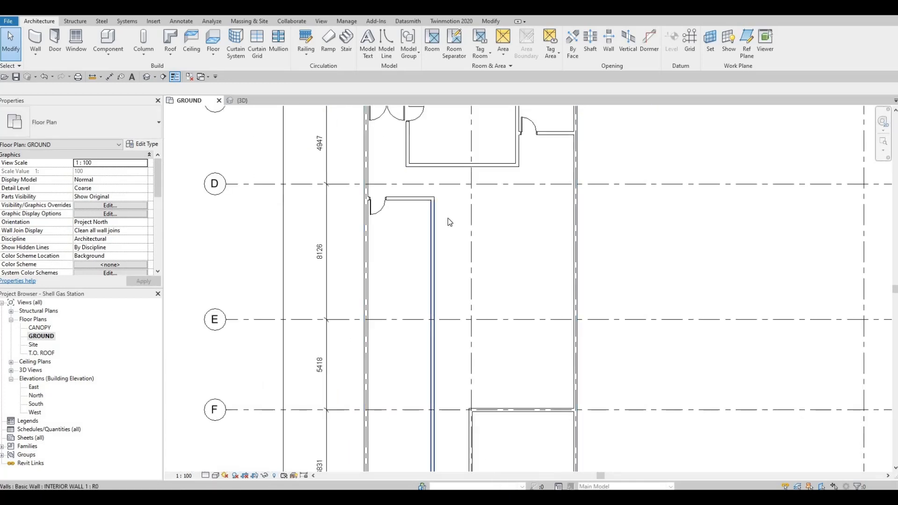
scroll(451, 221, down, 1)
key(Escape)
key(Escape)
click(448, 222)
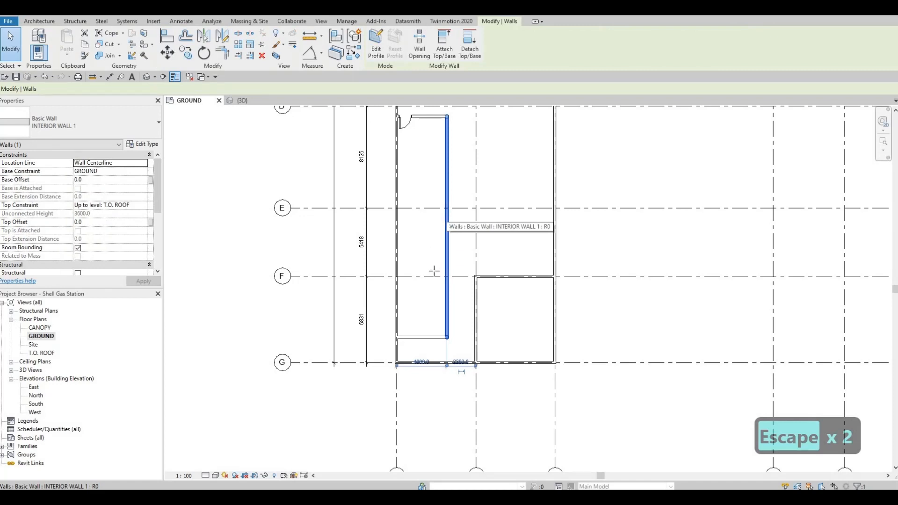
key(c)
key(s)
middle_drag(421, 266, 425, 204)
scroll(433, 226, up, 1)
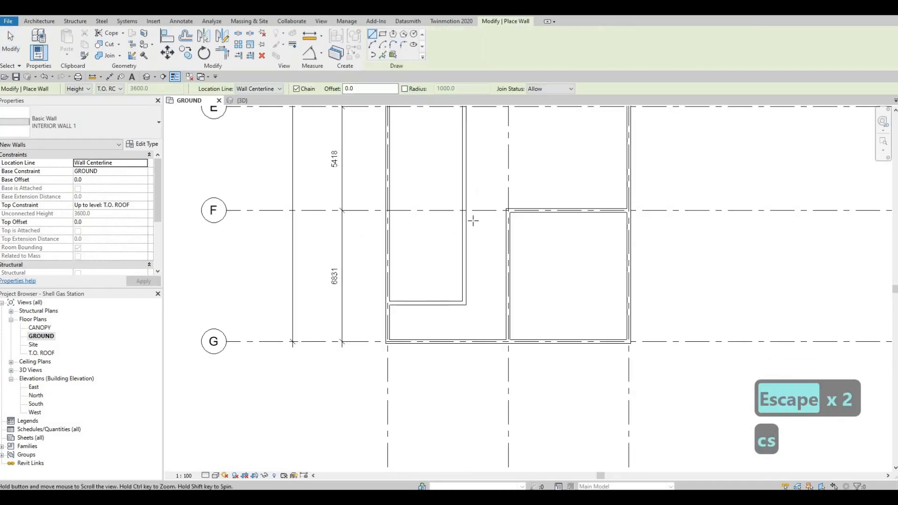
middle_drag(473, 221, 491, 232)
click(482, 221)
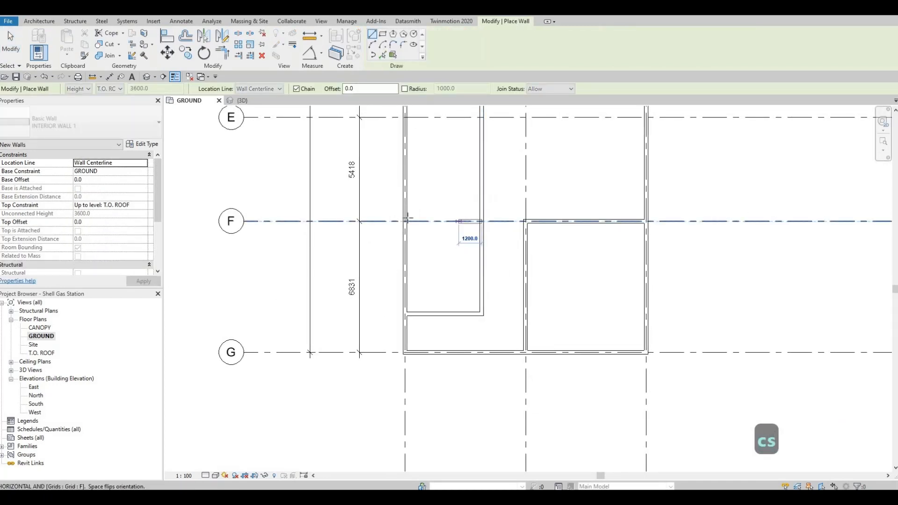
click(407, 220)
key(Escape)
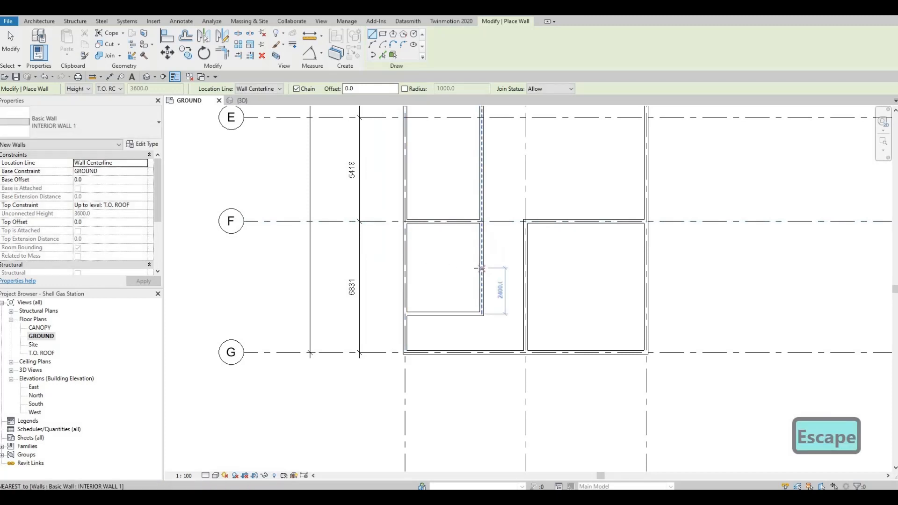
Step: Draw a parallel partition across the room between grids F and G, 2400 mm from the room's end wall nearest grid G
click(482, 268)
click(407, 268)
key(Escape)
key(Escape)
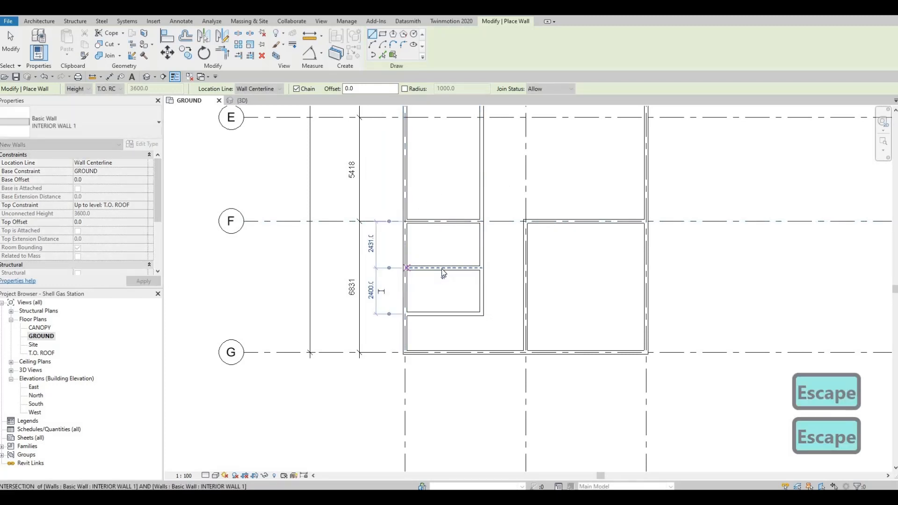
click(439, 269)
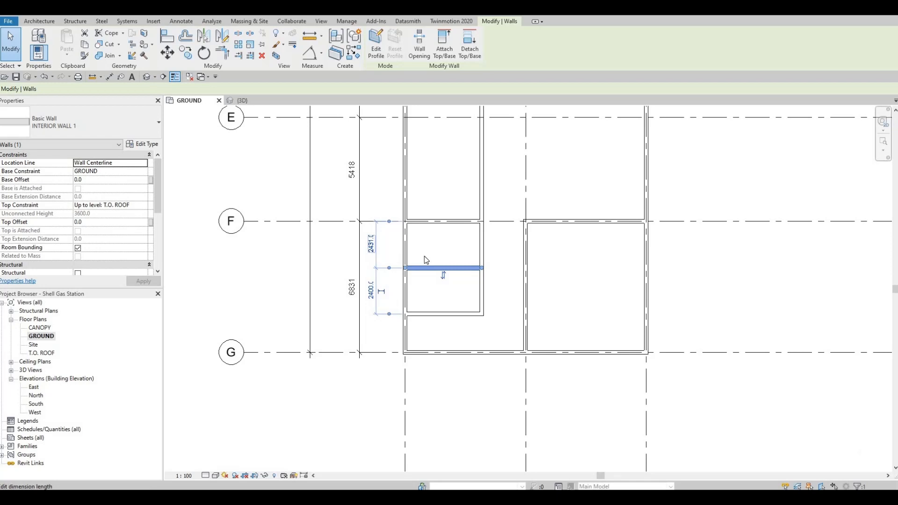
key(Escape)
key(Escape)
Step: Draw an INTERIOR WALL 1 partition at mid-width of the enclosed room nearest grid G, splitting it into two equal rooms
middle_drag(438, 248, 448, 222)
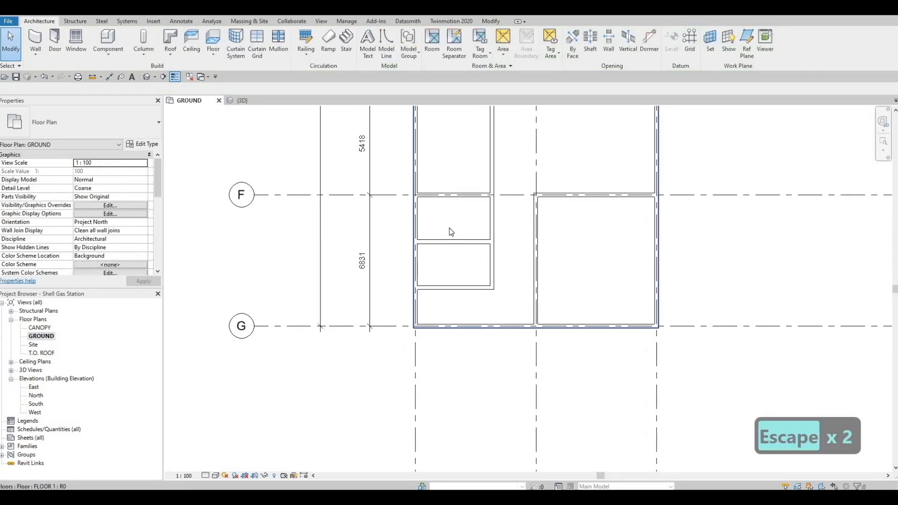
middle_drag(449, 253, 449, 262)
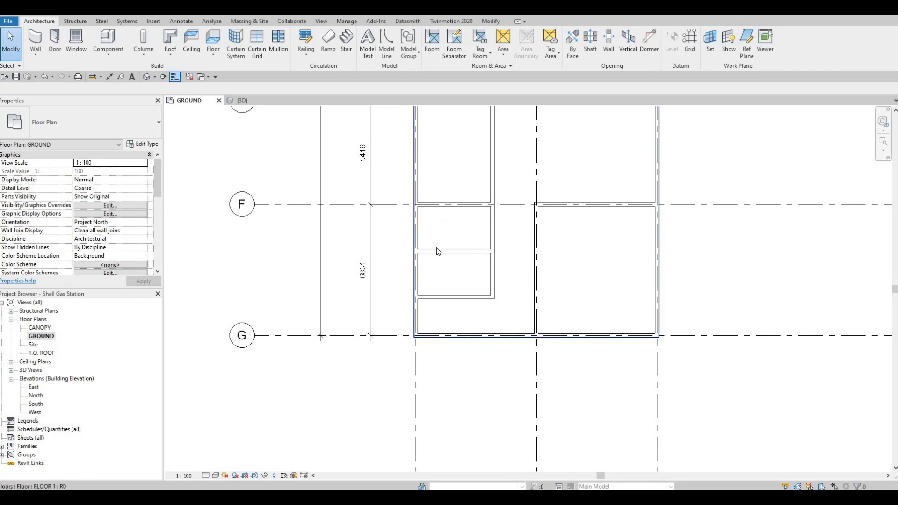
middle_drag(438, 252, 444, 258)
key(Escape)
key(Escape)
click(444, 258)
key(c)
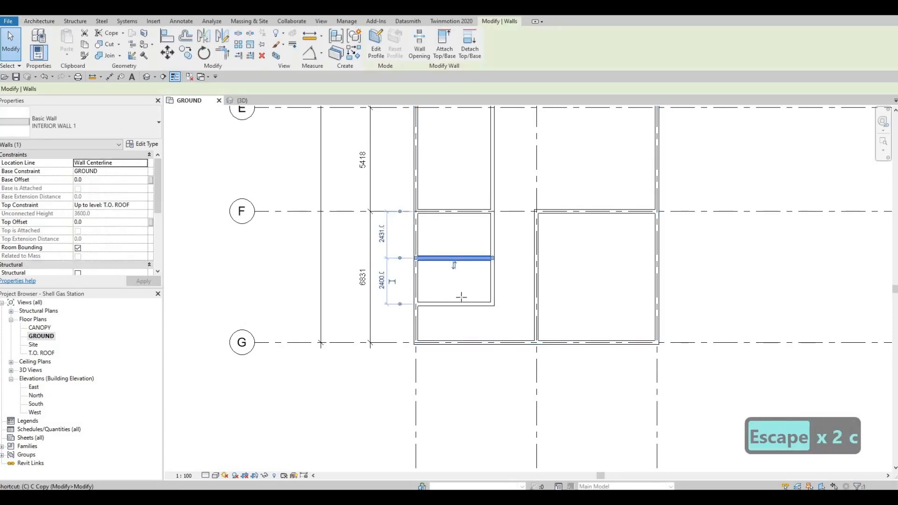
key(s)
scroll(459, 298, up, 2)
click(454, 306)
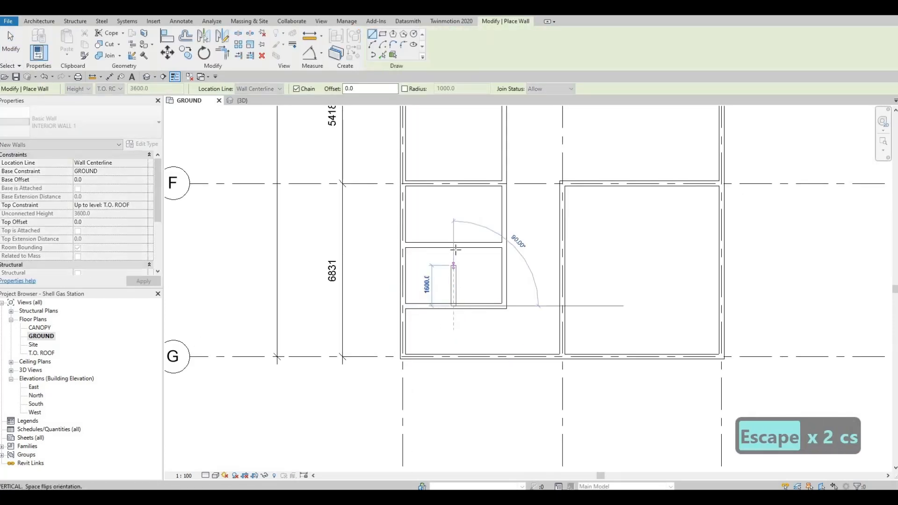
click(454, 247)
key(Escape)
key(Escape)
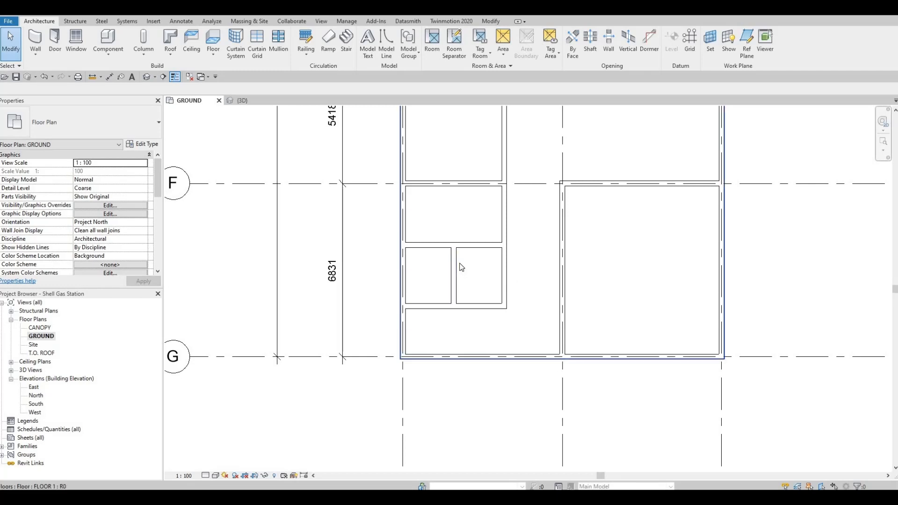
Step: Choose the M_Door-Passage-Single-Flush family from the Commercial doors folder for loading into the project
key(F1)
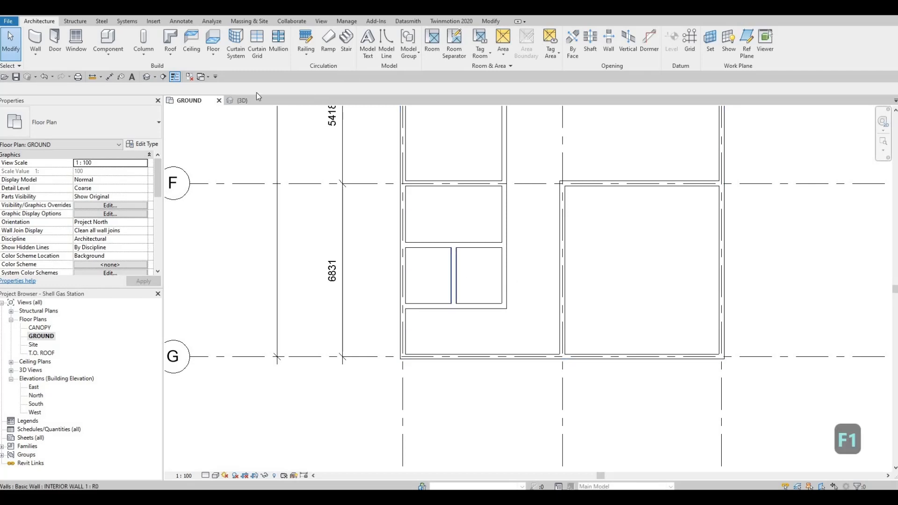
click(154, 21)
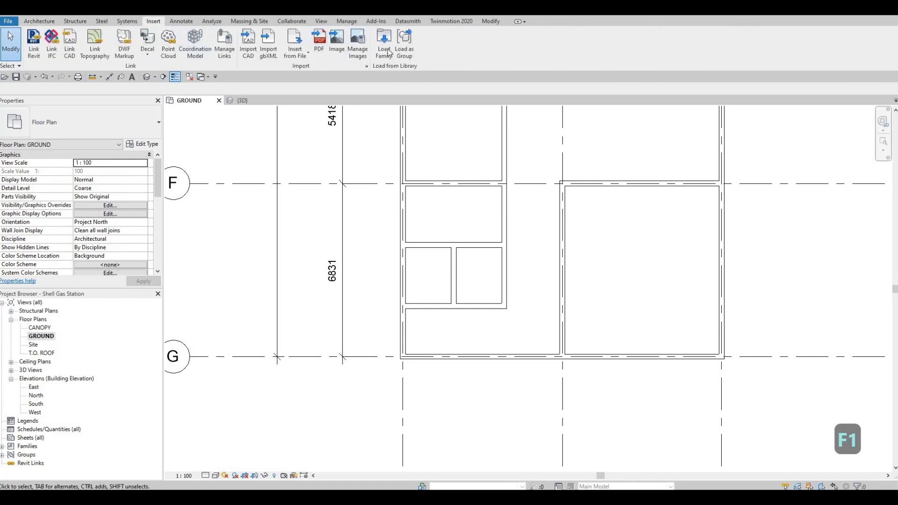
click(388, 52)
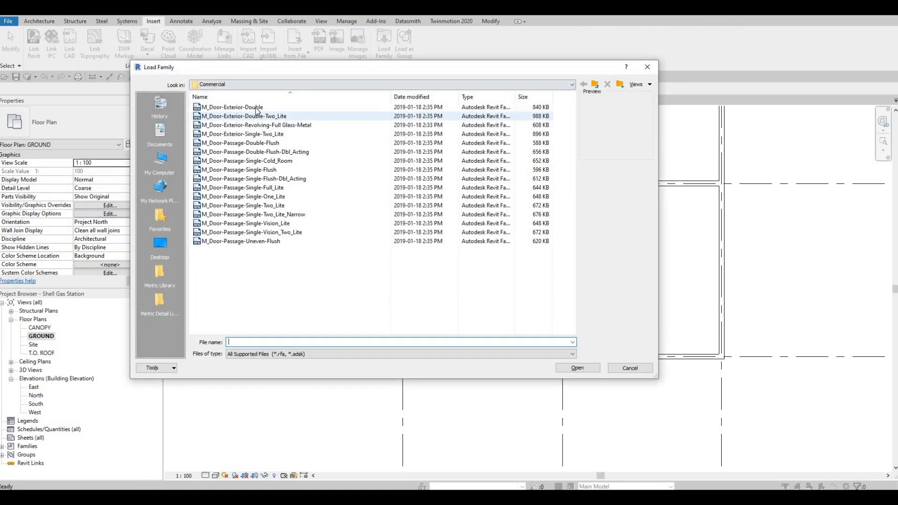
click(256, 109)
key(Down)
key(Down)
key(Down)
key(Down)
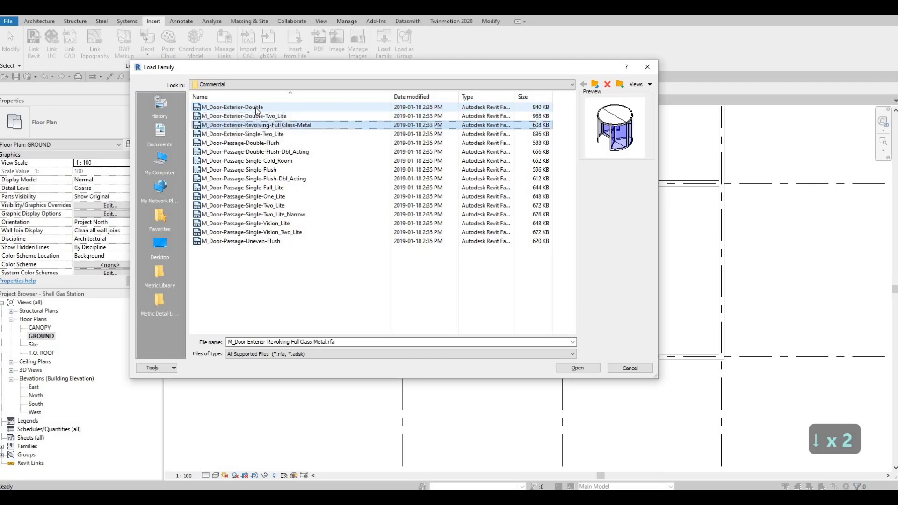
key(Down)
key(Down)
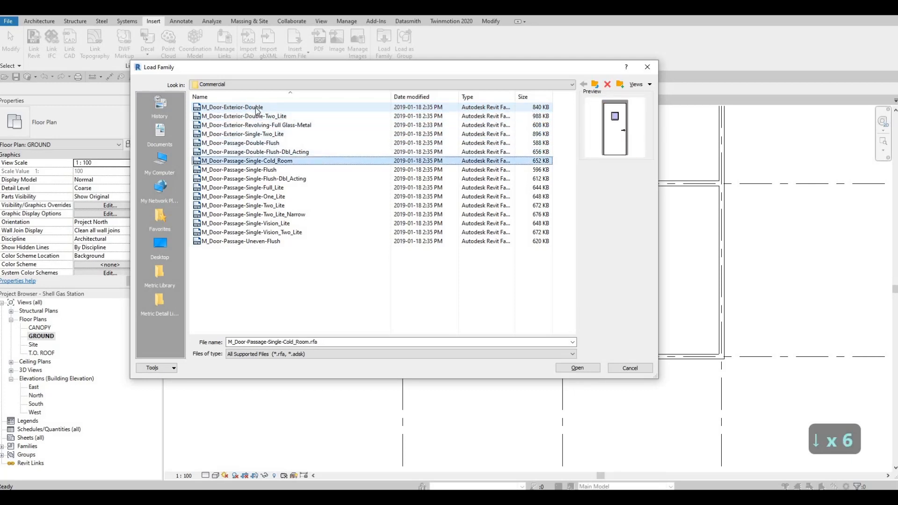
key(Down)
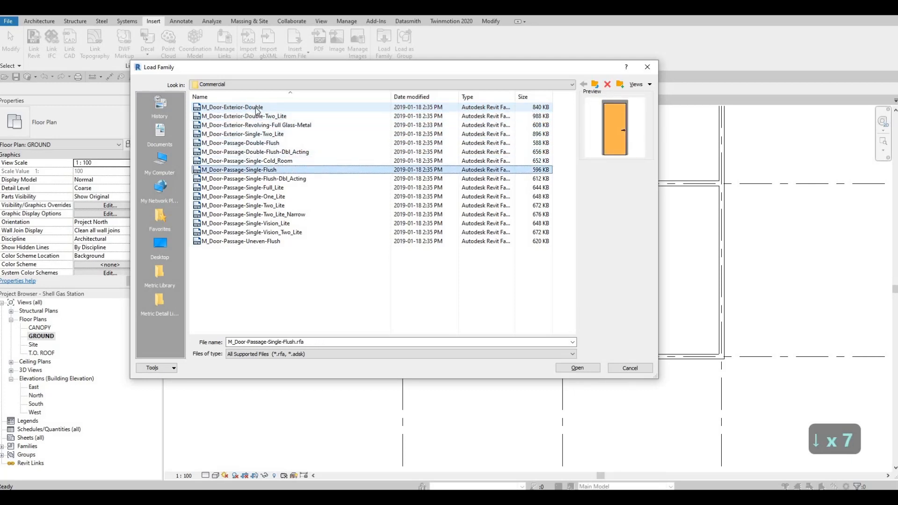
click(577, 368)
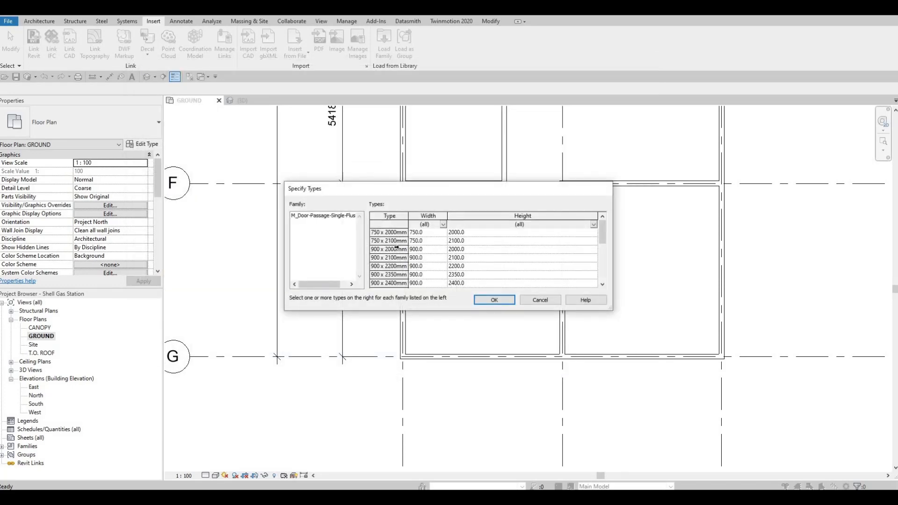
Step: Load all listed size types of the single flush door and accept the large number of types
scroll(412, 273, down, 4)
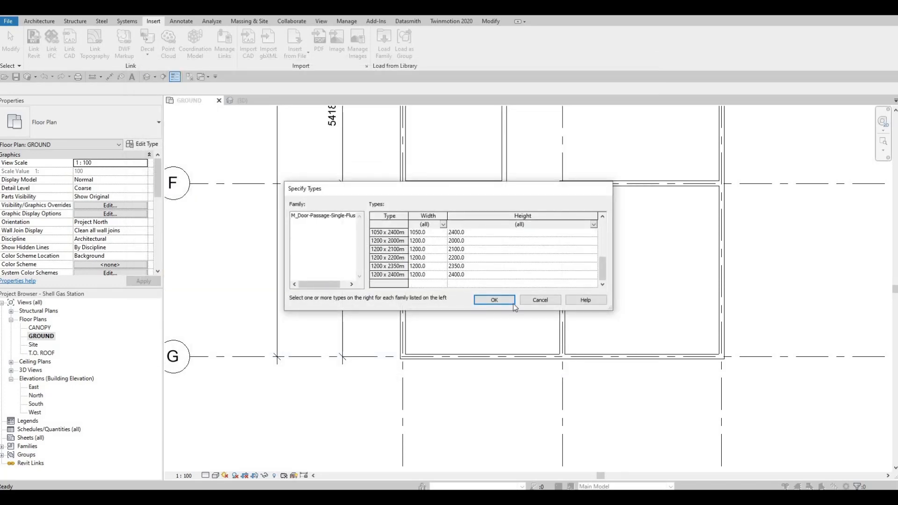
key(ctrl+a)
click(495, 300)
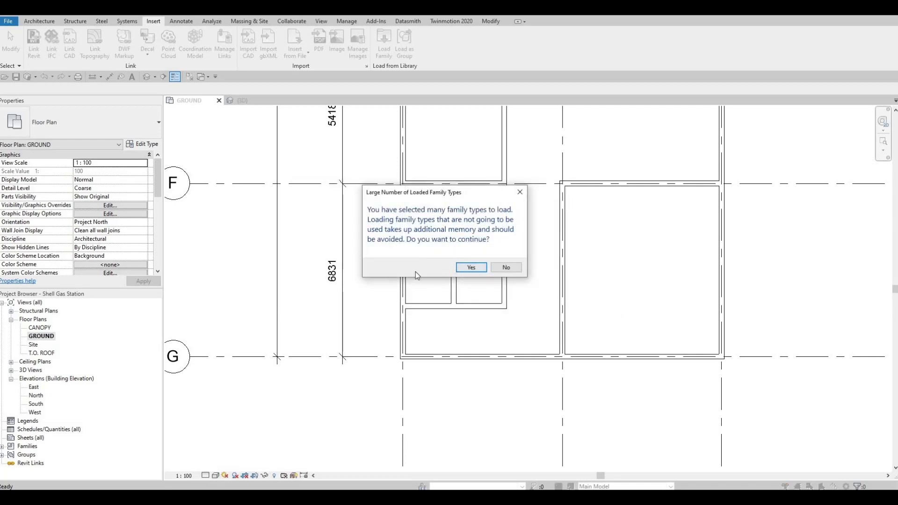
click(471, 268)
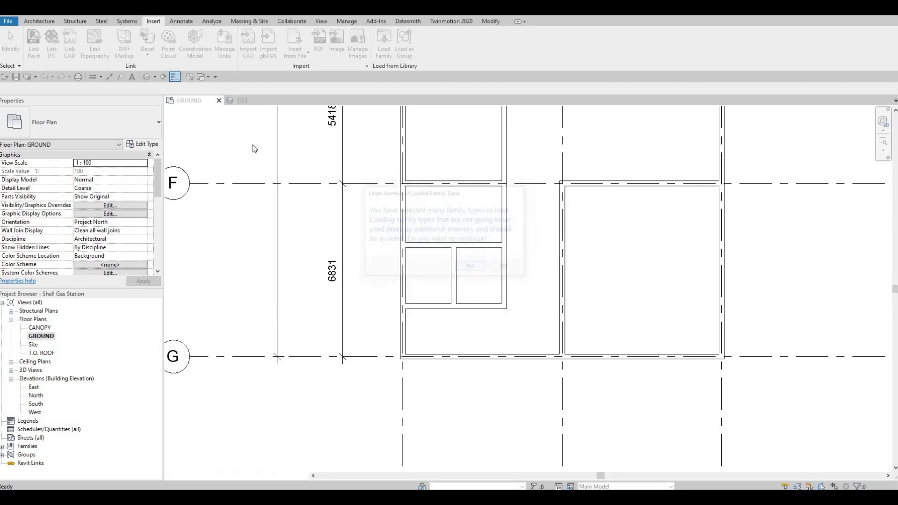
Step: Place a 900 x 2000mm single flush door in each small room's wall facing grid G, beside the dividing partition and swinging inward
click(40, 21)
click(54, 43)
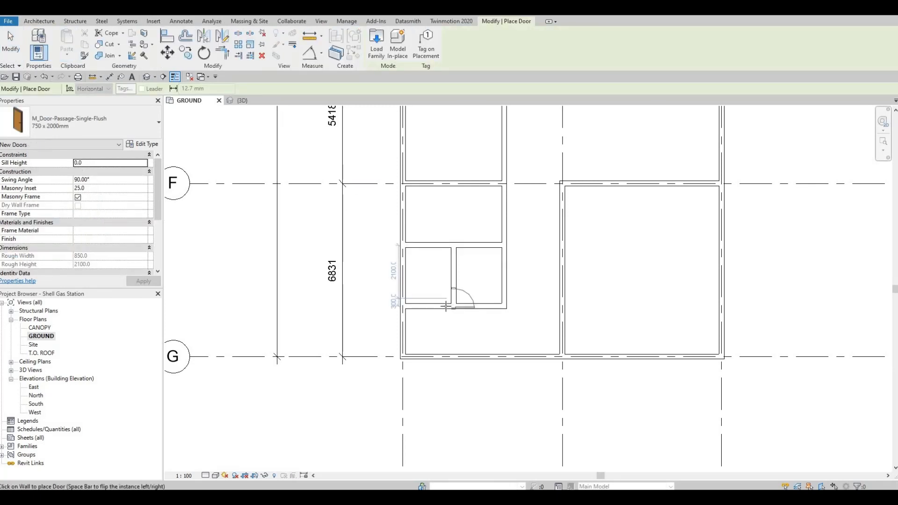
click(87, 127)
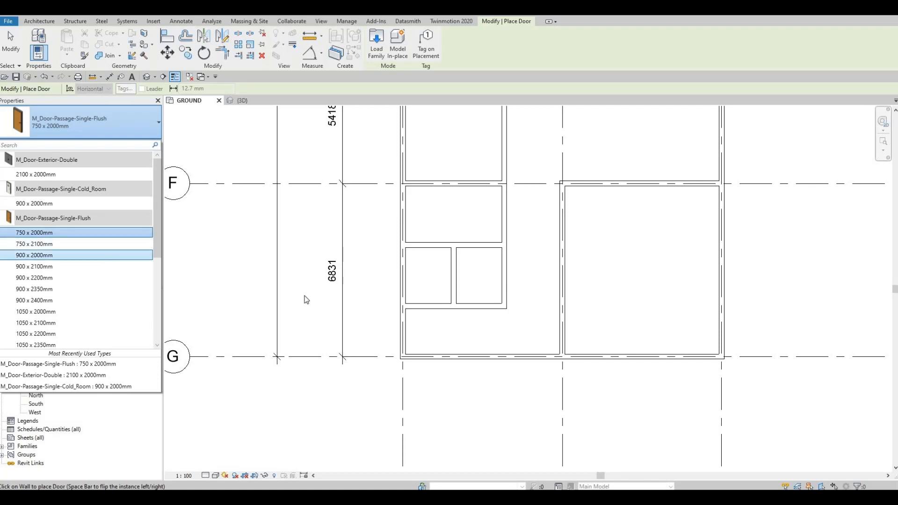
click(37, 255)
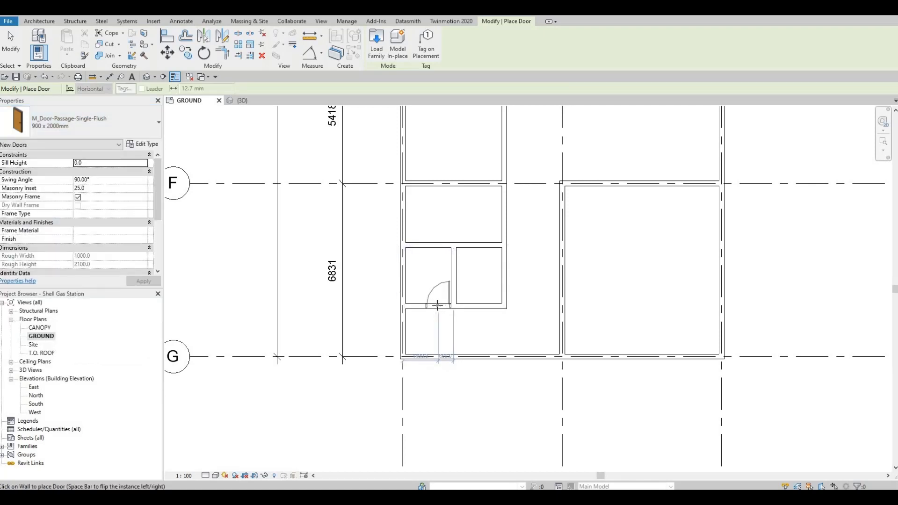
click(439, 307)
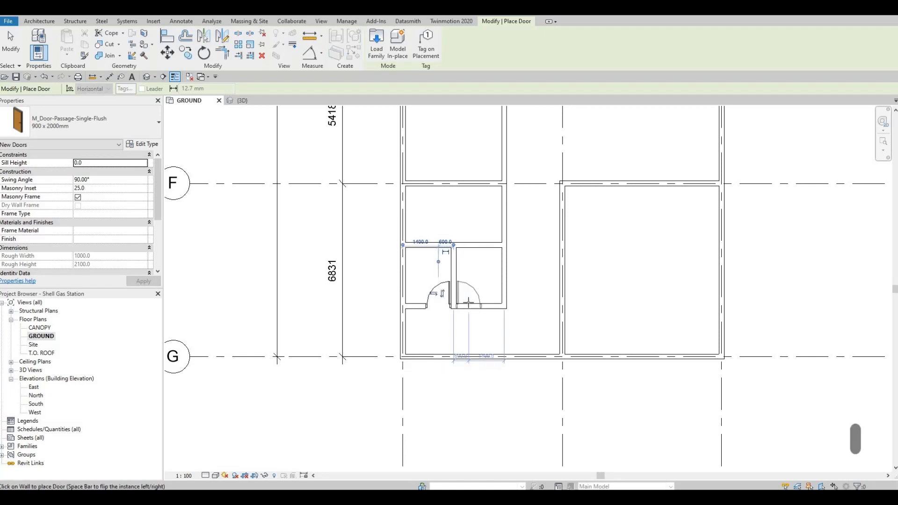
click(477, 292)
scroll(475, 291, up, 3)
key(Escape)
key(Escape)
key(Escape)
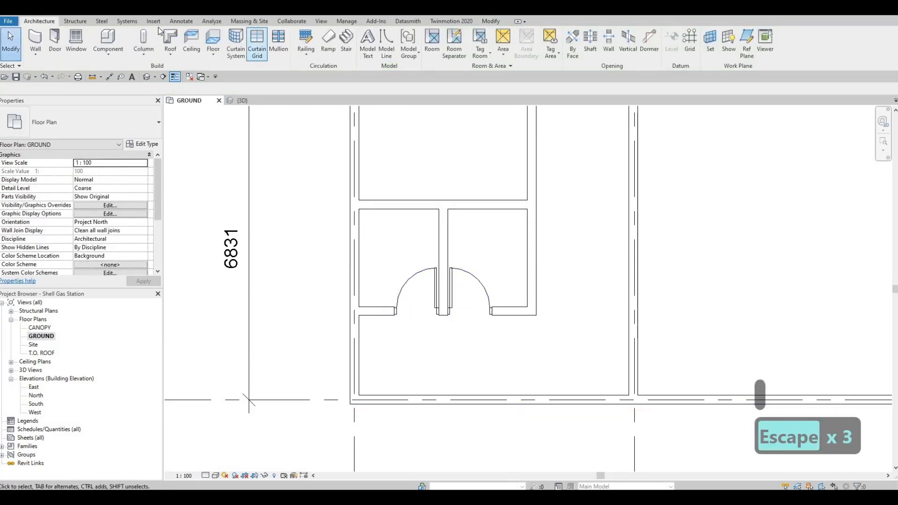
Step: Load the M_Toilet-Domestic-2D family from the Water Closets folder of the architectural plumbing fixtures
scroll(379, 54, down, 4)
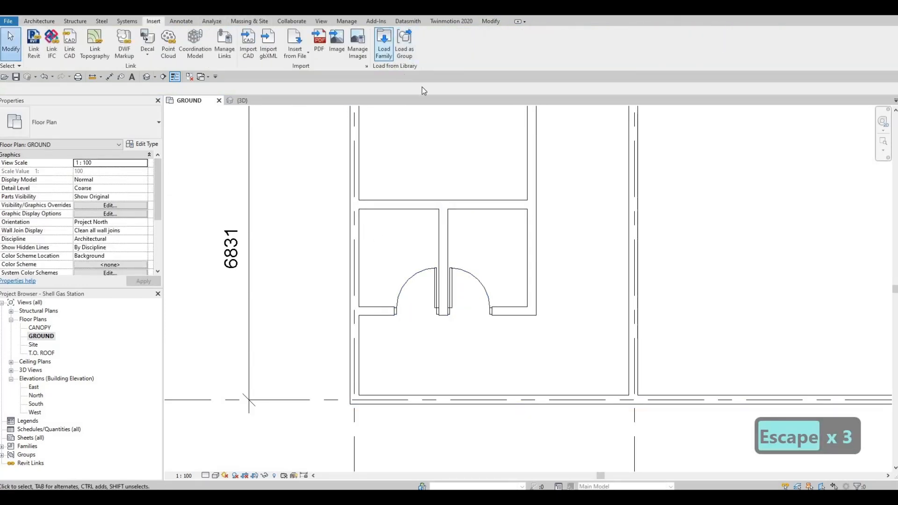
click(384, 45)
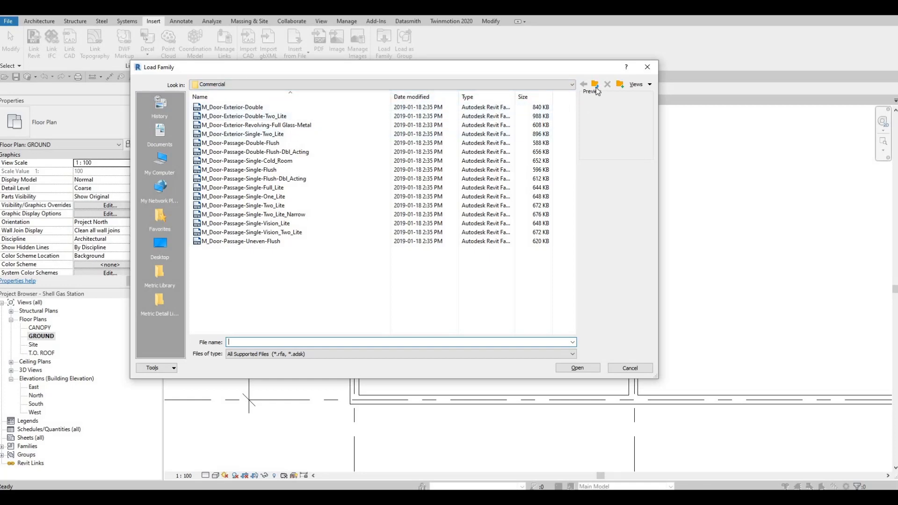
click(596, 84)
click(596, 85)
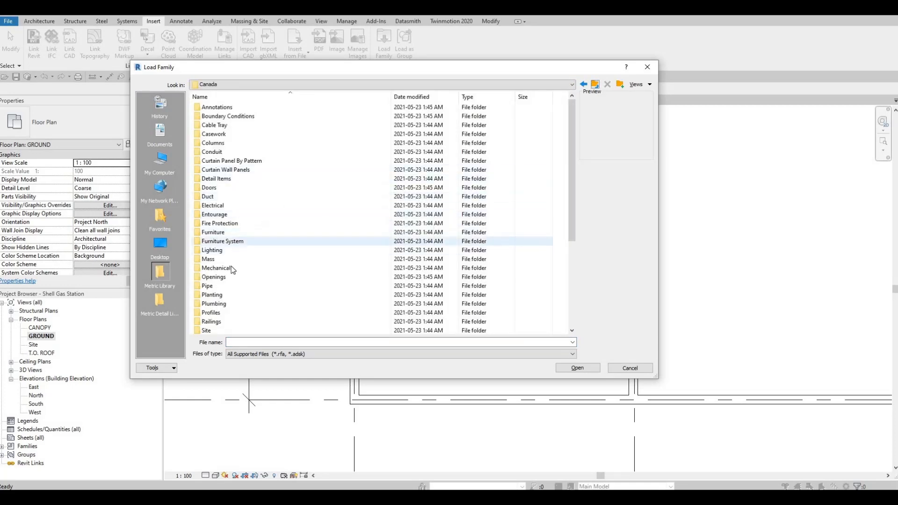
double_click(365, 303)
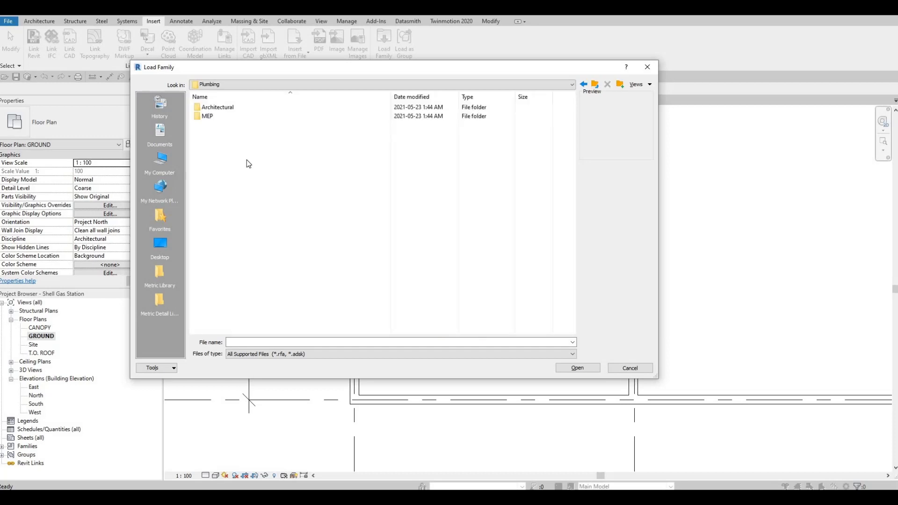
double_click(222, 109)
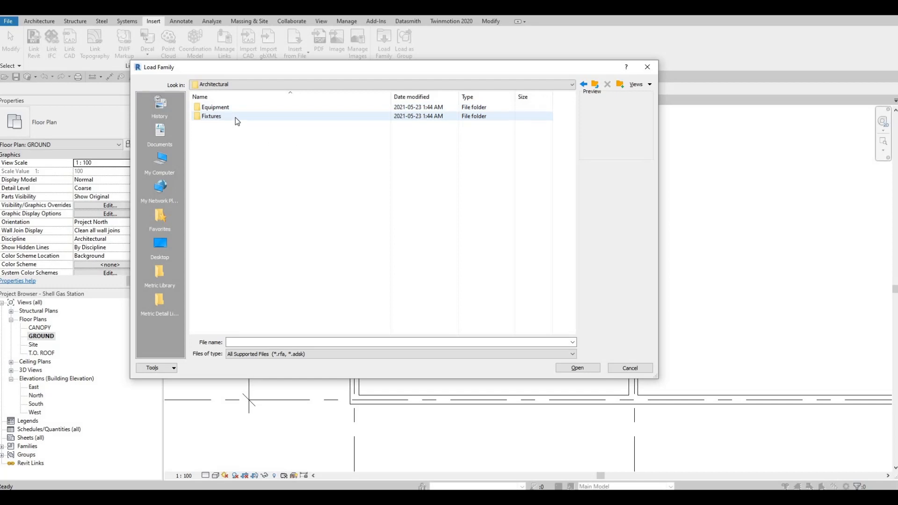
double_click(233, 117)
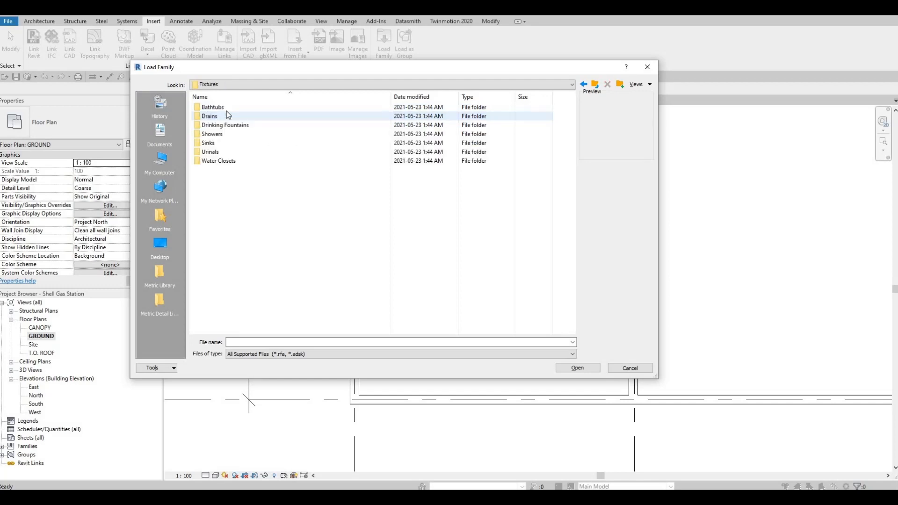
double_click(235, 161)
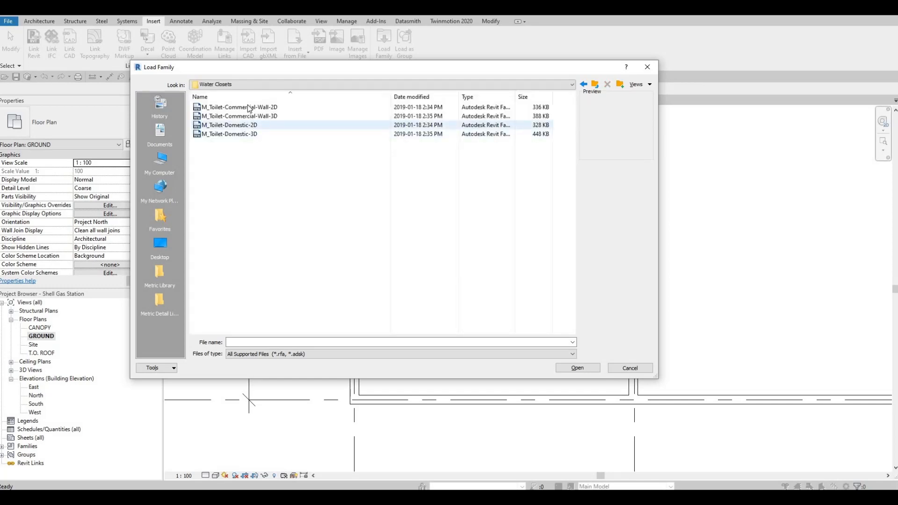
click(248, 109)
click(238, 125)
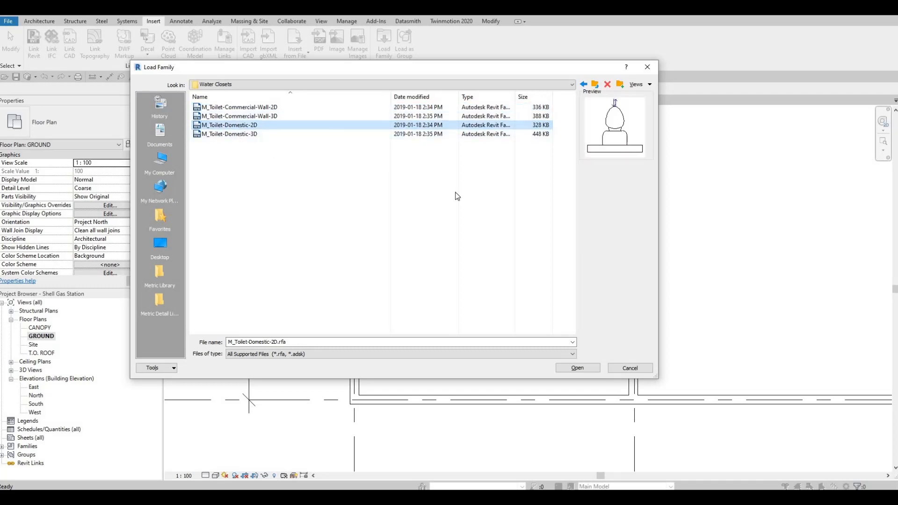
click(578, 369)
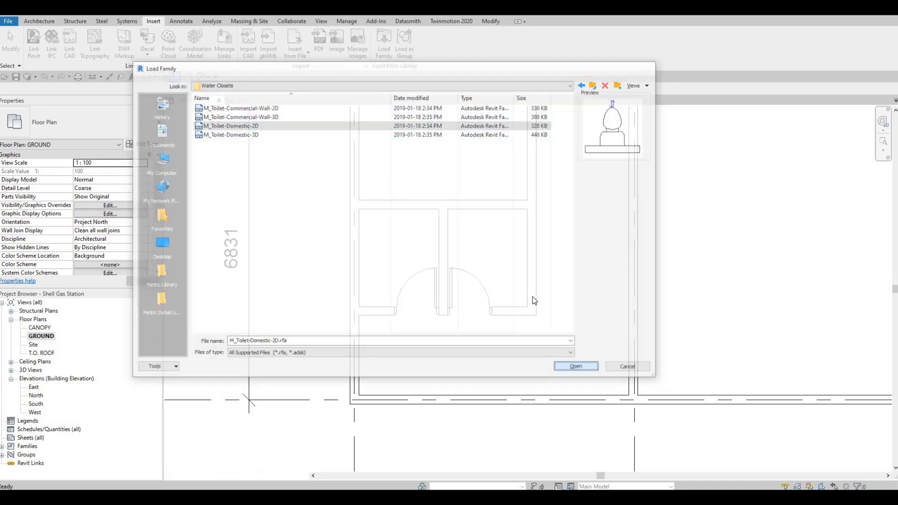
Step: Place a domestic toilet in each small room, centred on the wall opposite its door
key(c)
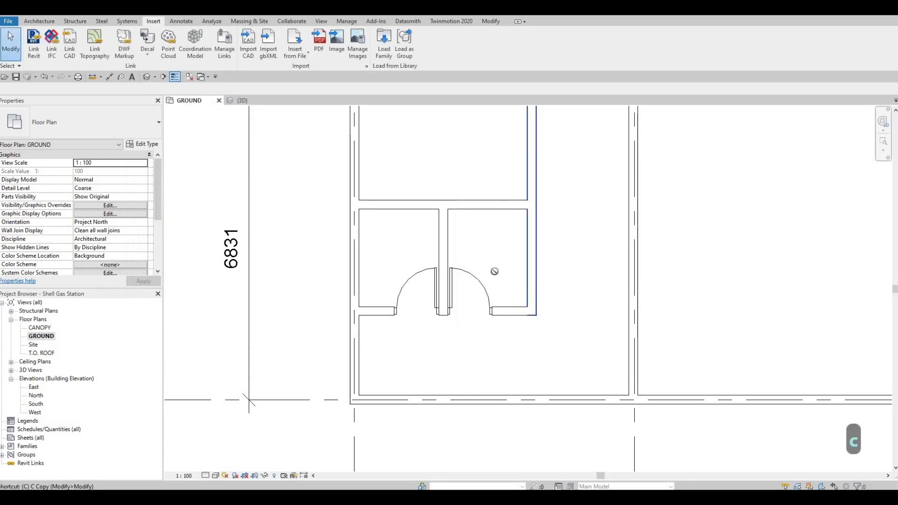
key(m)
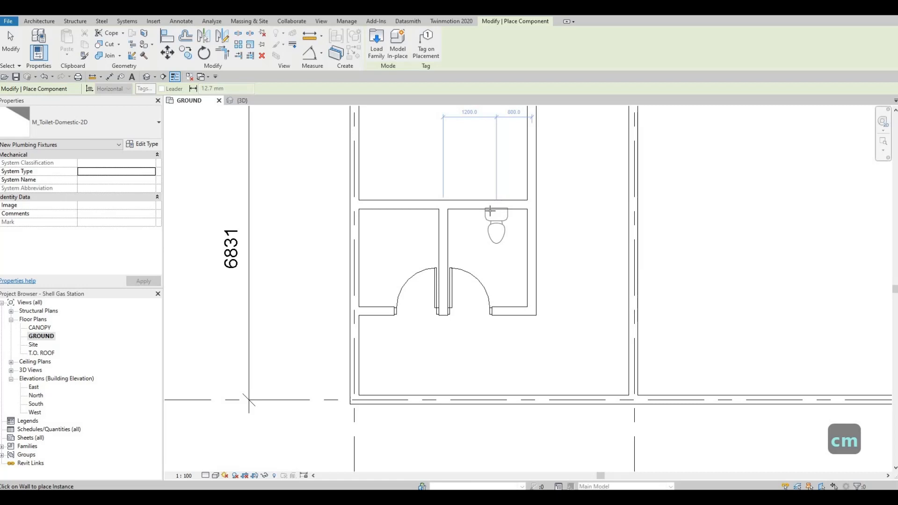
click(401, 210)
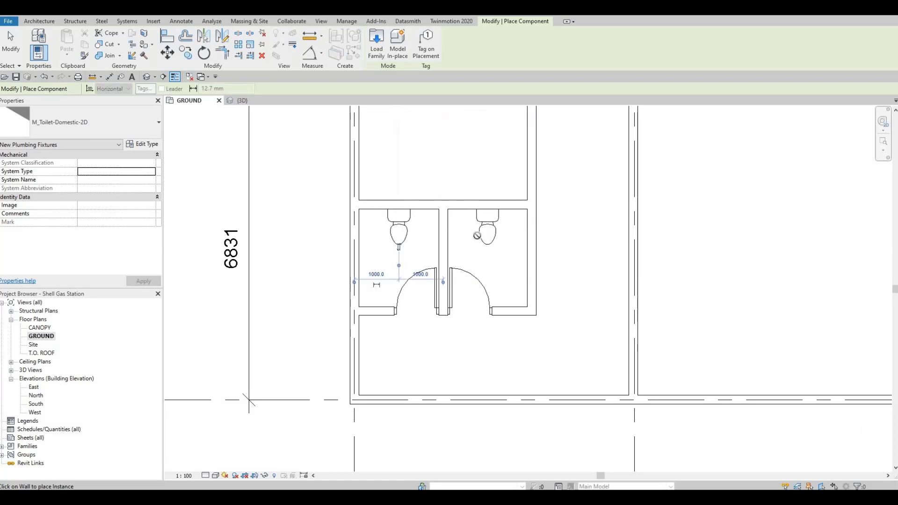
key(Escape)
key(Escape)
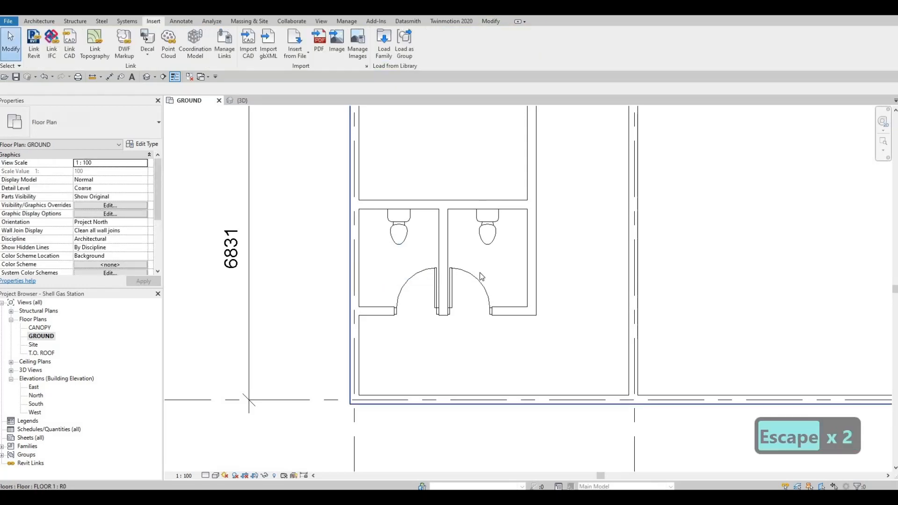
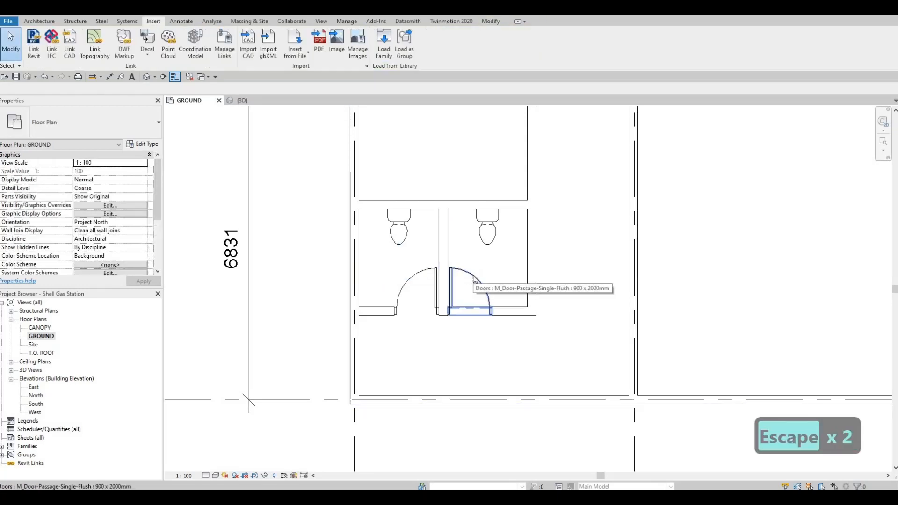
click(408, 291)
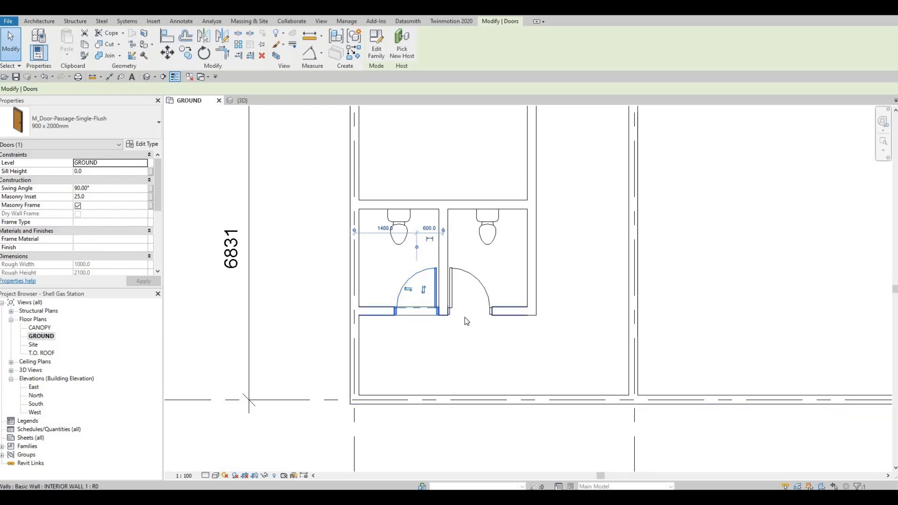
key(Escape)
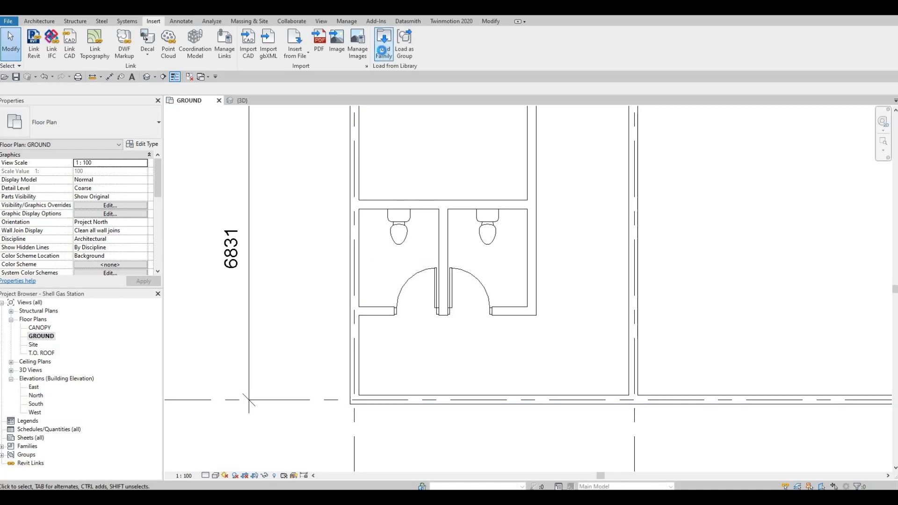
Step: Load a sink family from the Sinks folder of the architectural plumbing fixtures
click(382, 50)
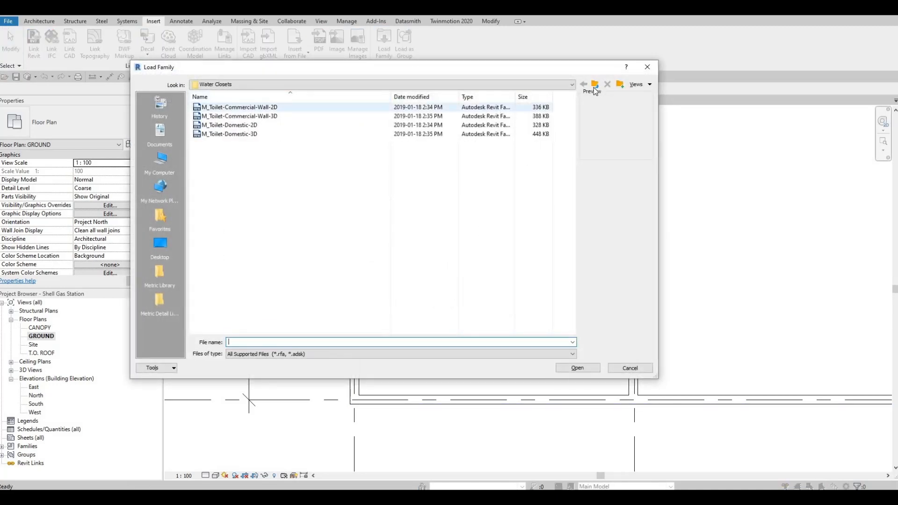
click(594, 86)
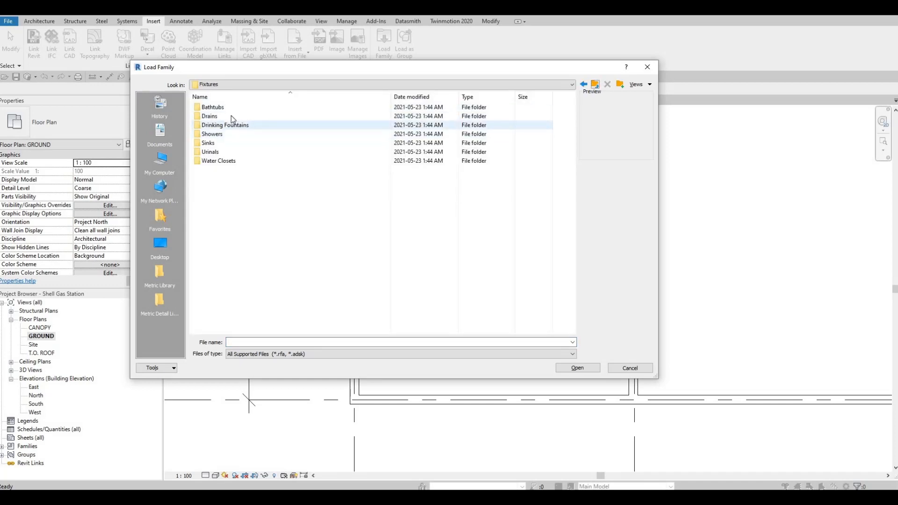
double_click(209, 144)
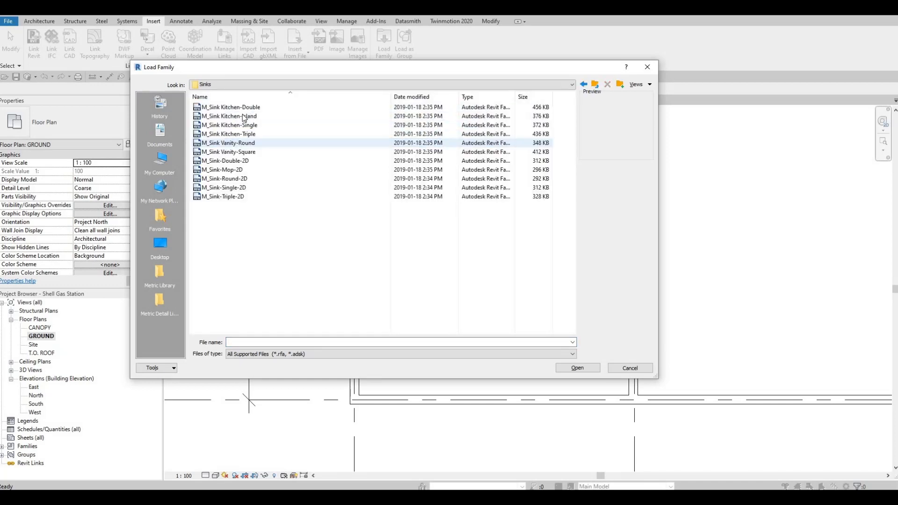
click(241, 116)
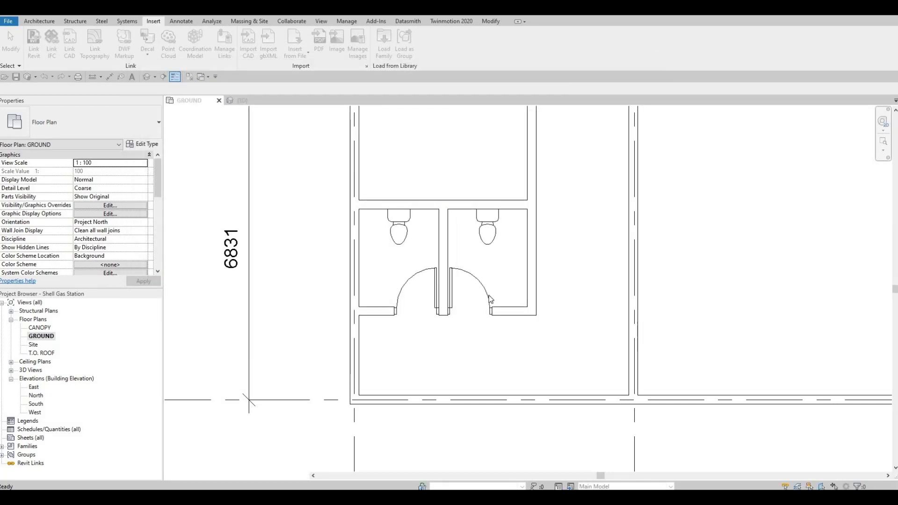
Step: Place a 450 x 450mm M_Sink Kitchen-Island in each washroom, against the side wall opposite the dividing partition and facing into the room
key(c)
key(m)
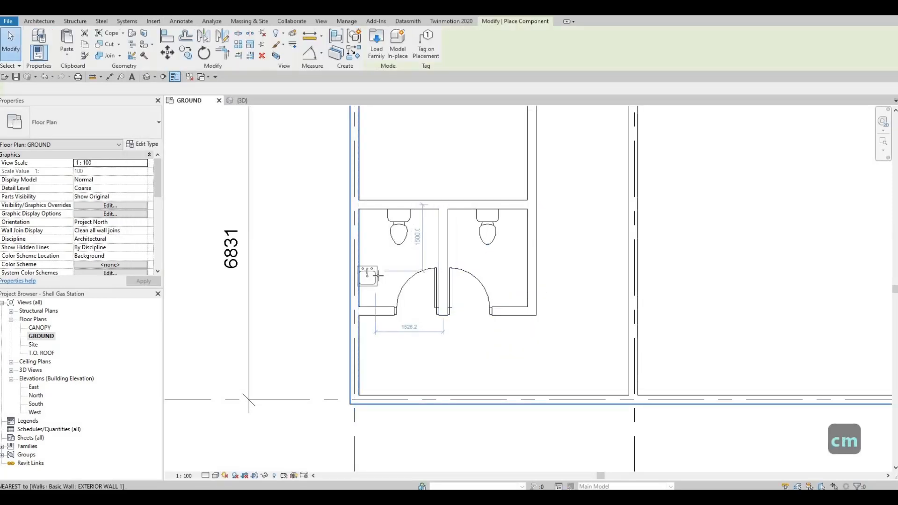
scroll(372, 280, up, 2)
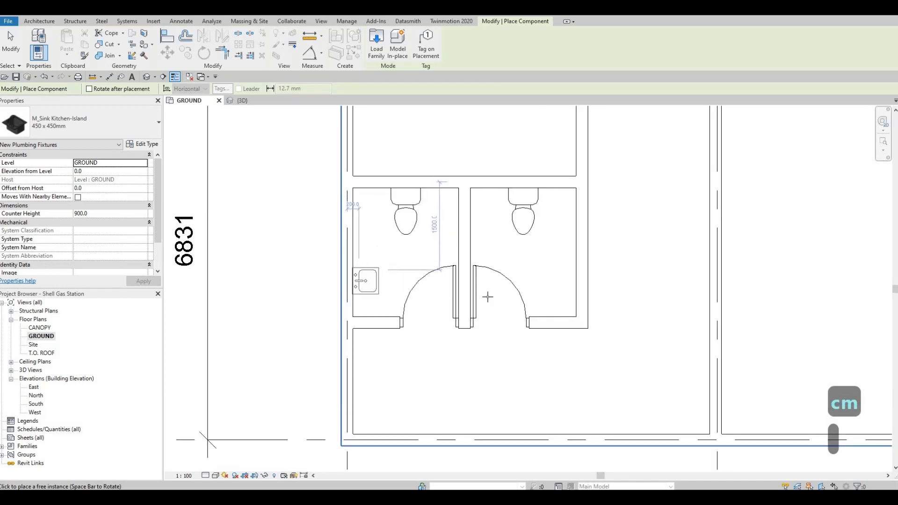
key(space)
key(space)
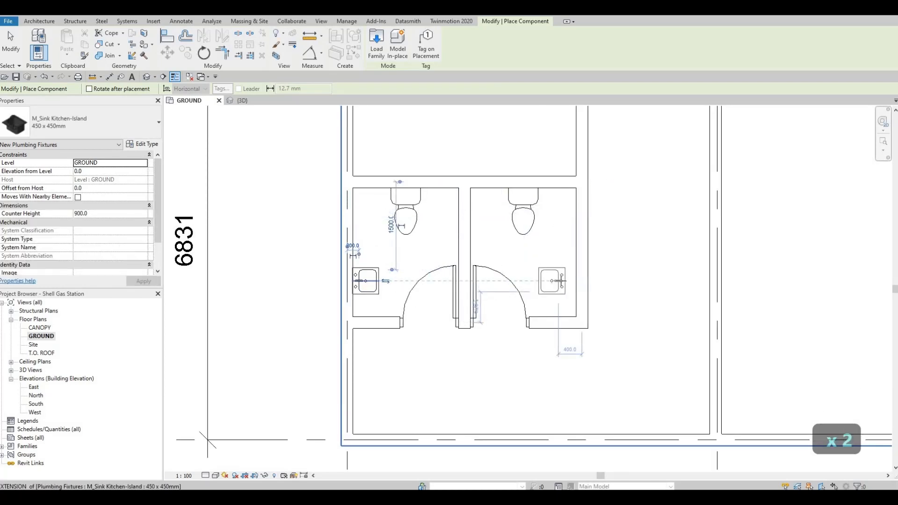
click(422, 286)
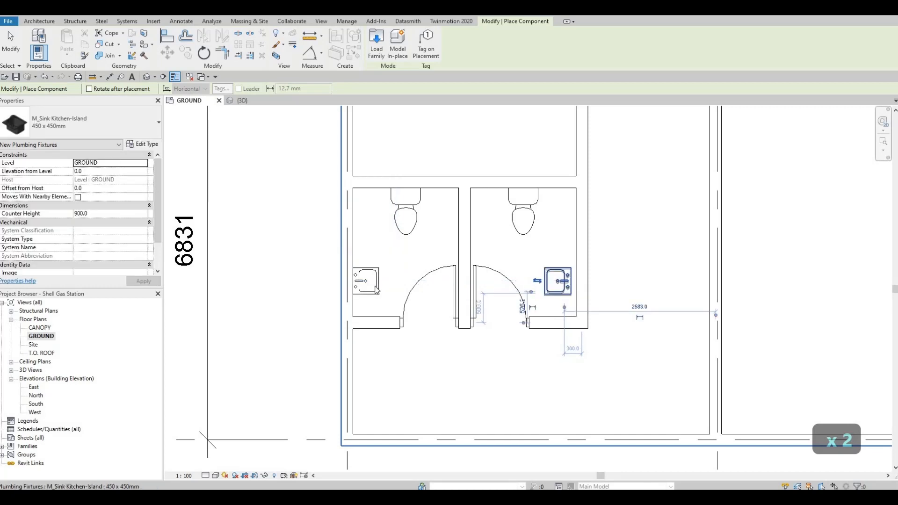
key(Escape)
key(Escape)
Step: Nudge the sink near grid 1 by 80 mm away from its side wall and the other sink 40 mm toward its wall
click(366, 281)
key(Right)
key(Right)
key(Right)
key(Right)
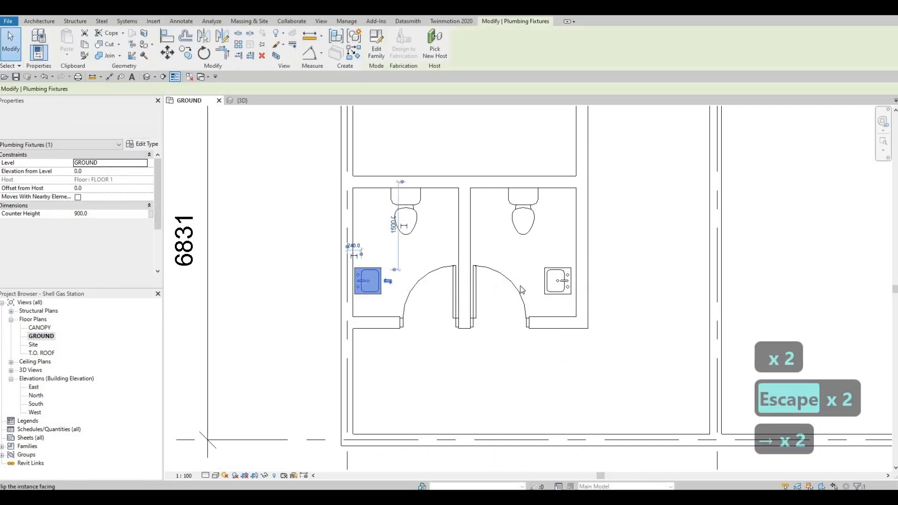
click(559, 294)
key(Right)
key(Right)
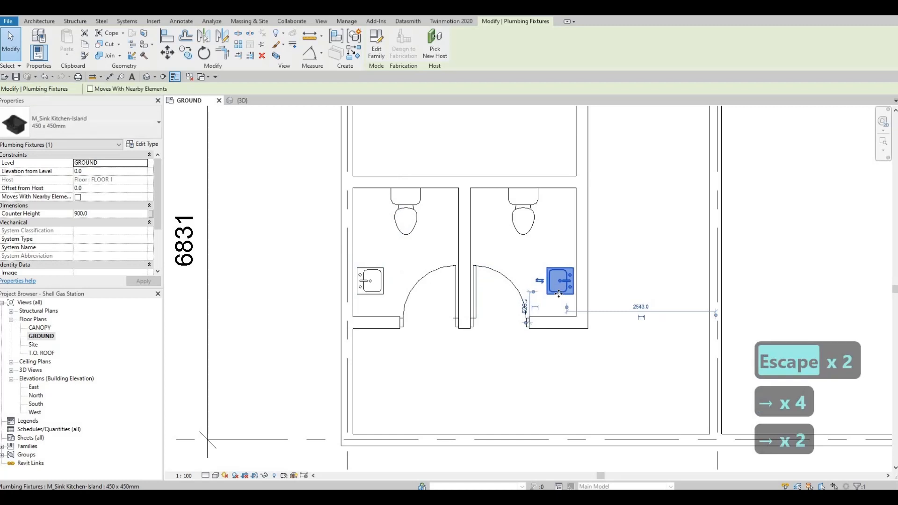
key(Escape)
key(Escape)
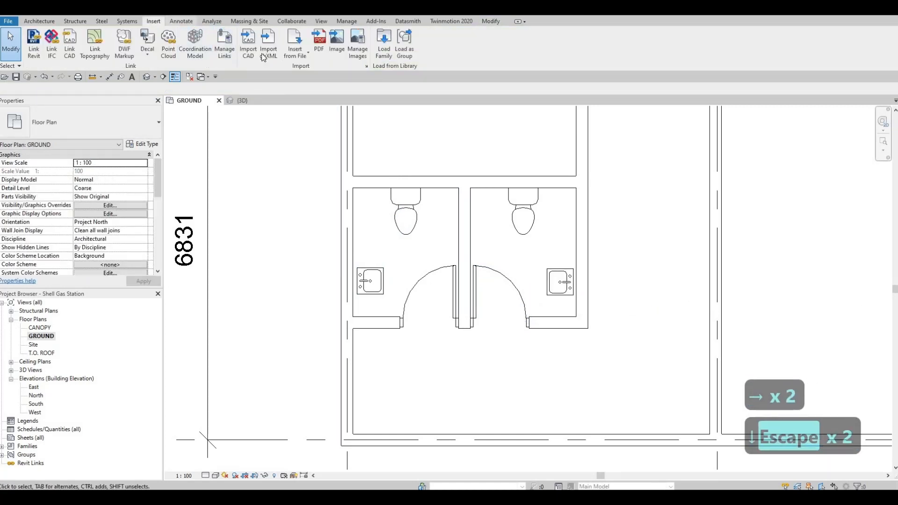
Step: Draw thin detail lines outlining a counter around each sink between side wall and door wall, the one farther from grid 1 about 1000 mm long
click(182, 21)
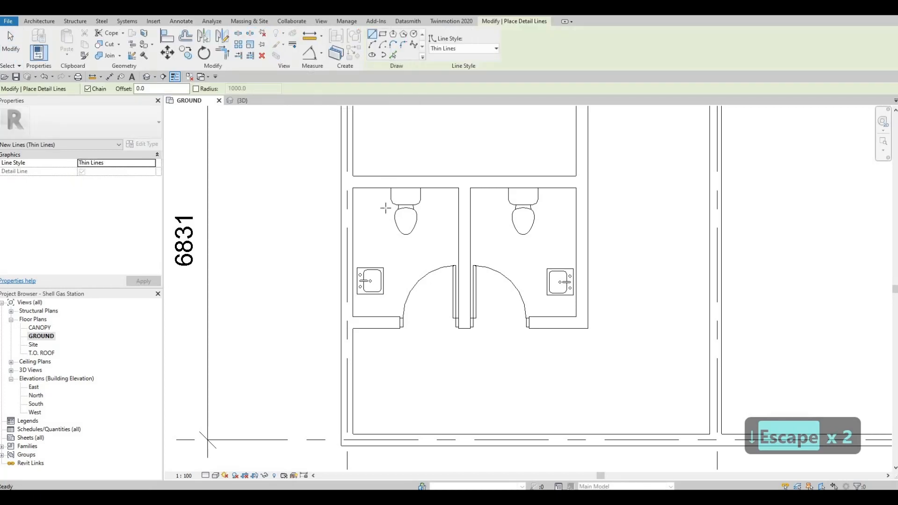
click(354, 253)
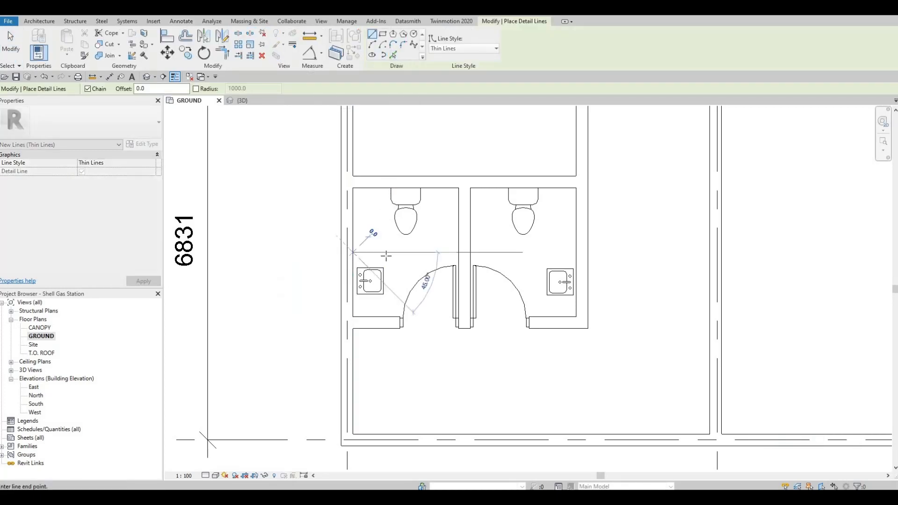
click(388, 253)
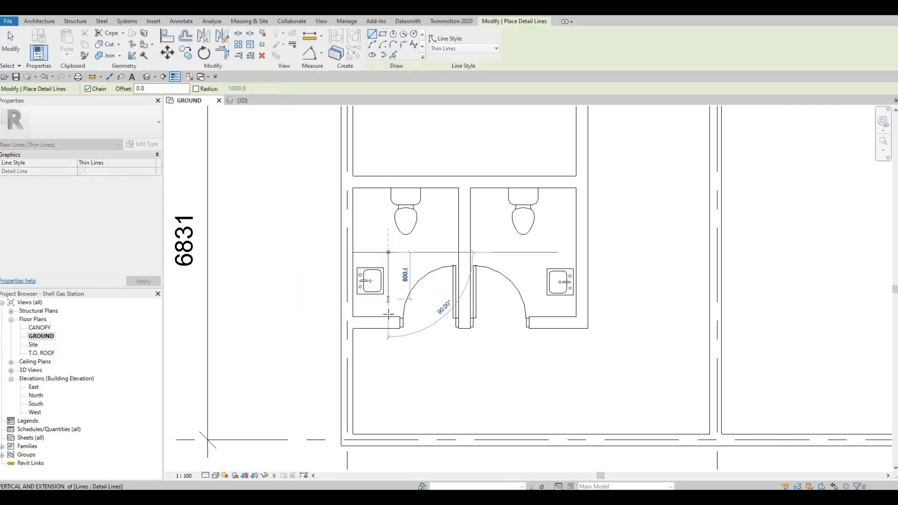
click(519, 305)
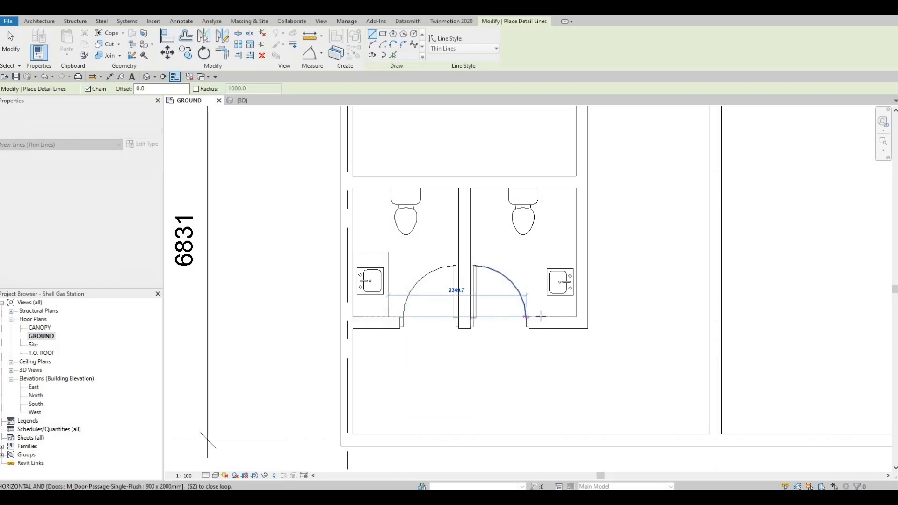
key(Escape)
click(541, 317)
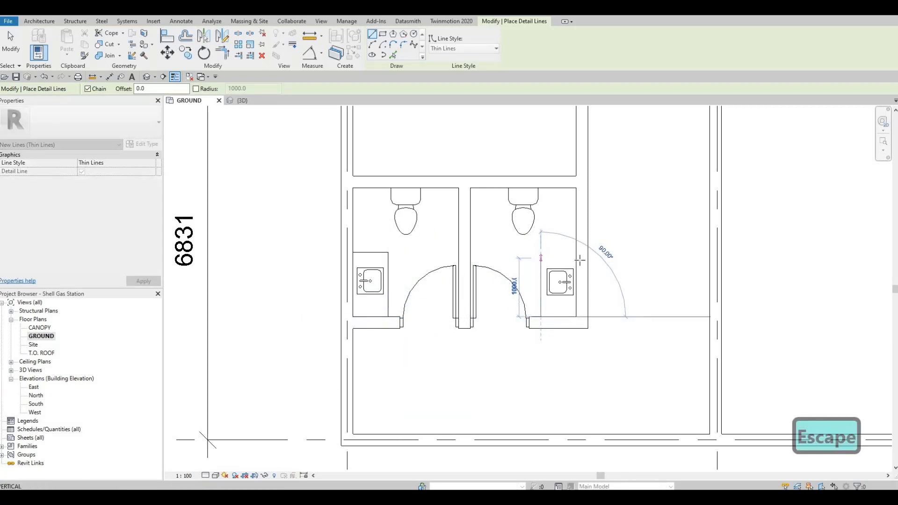
click(542, 259)
key(Escape)
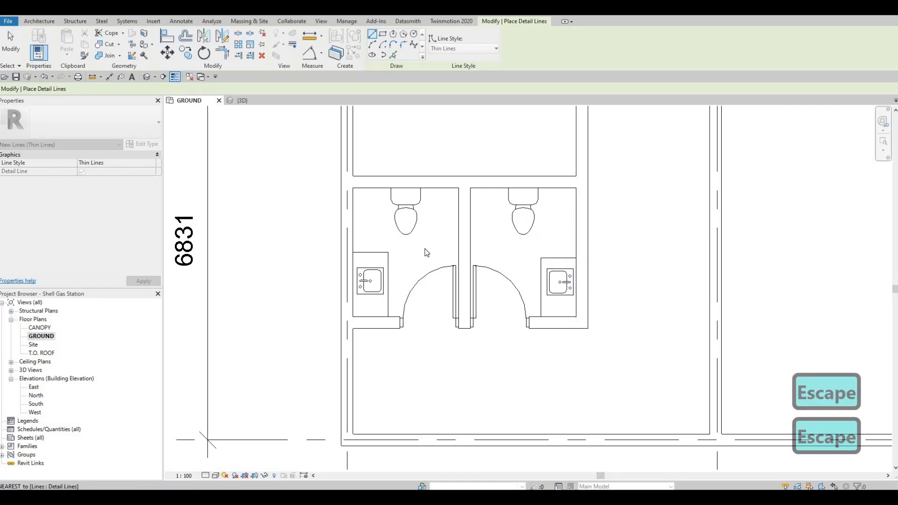
key(Escape)
key(Escape)
Step: Nudge the sink near grid 1 by 140 mm toward the door wall within its counter outline
middle_drag(401, 297, 413, 255)
key(a)
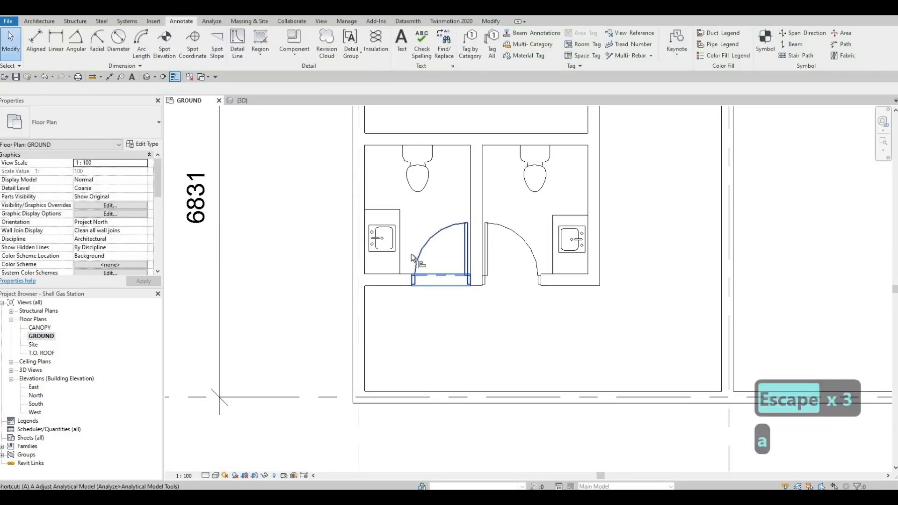
key(l)
key(Escape)
key(Escape)
click(388, 249)
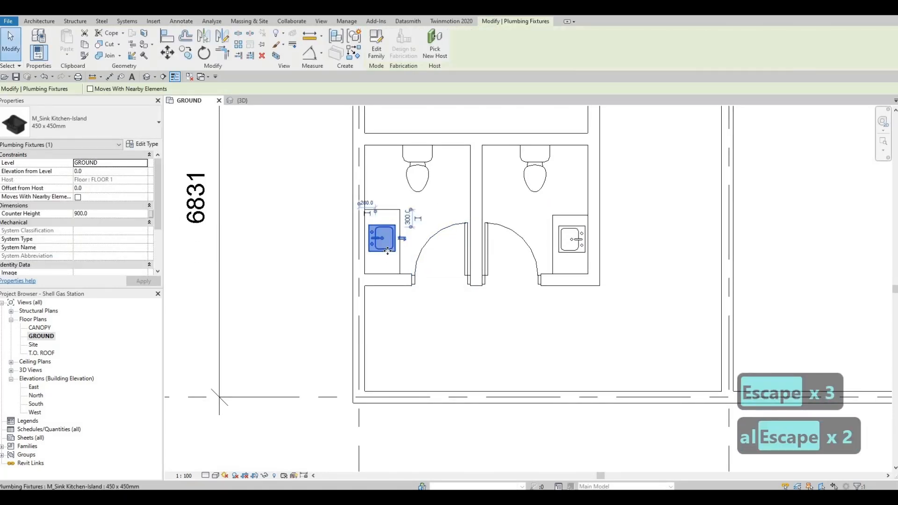
key(Down)
key(Down)
key(Down)
key(Down)
key(Down)
key(Down)
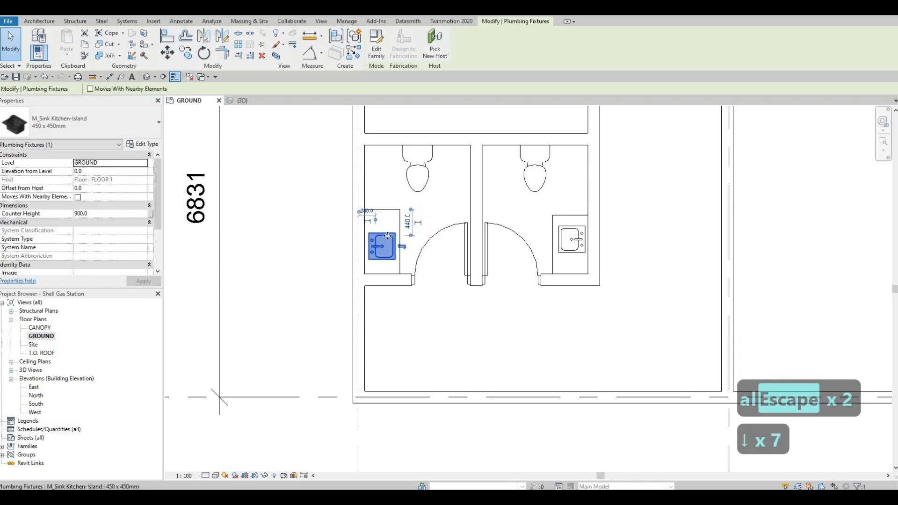
key(Escape)
key(Escape)
key(Escape)
Step: Align the centre of the other washroom's sink with the centre of the sink near grid 1
key(a)
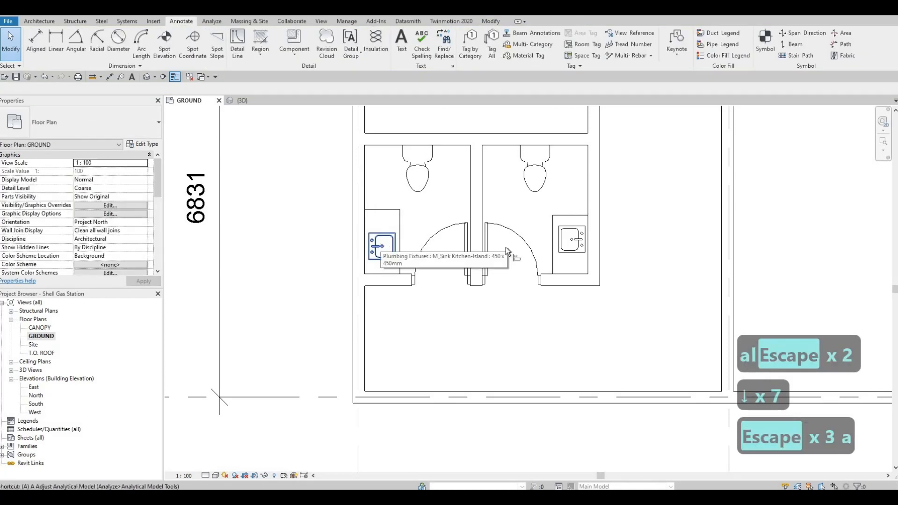
key(l)
click(391, 247)
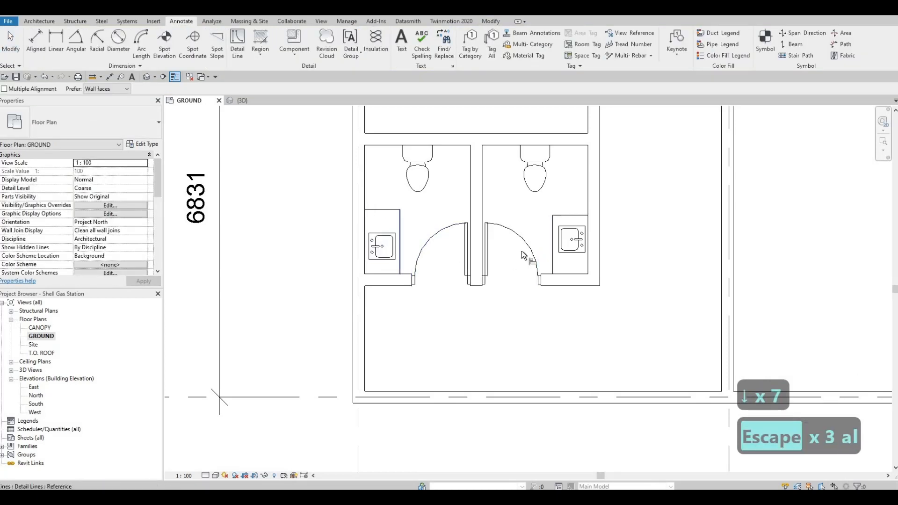
click(567, 245)
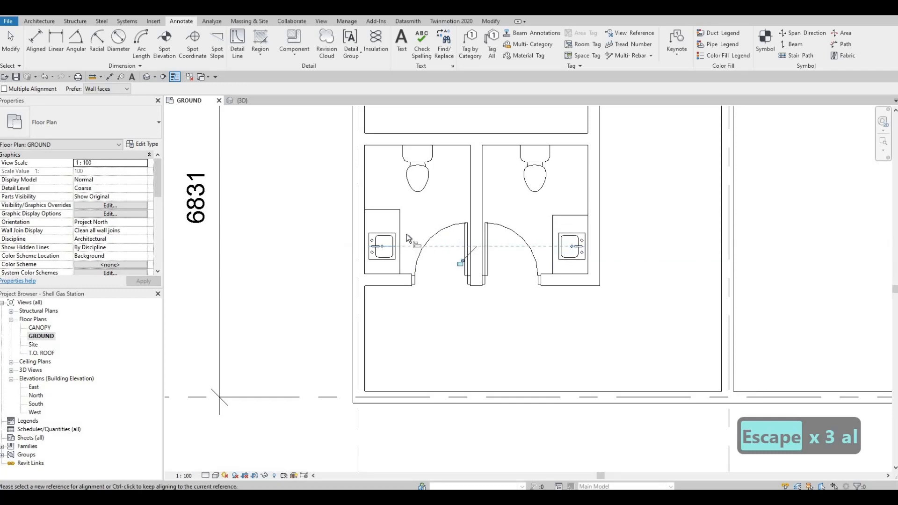
key(Escape)
key(Escape)
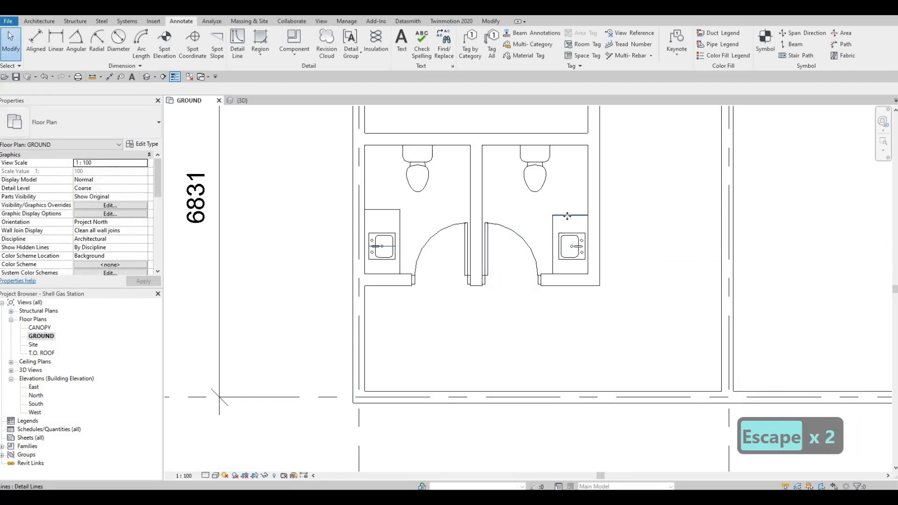
Step: Move the short end line of the counter farther from grid 1 slightly toward its sink
click(568, 216)
key(Down)
key(Down)
key(Down)
key(Down)
key(Escape)
key(Escape)
key(Escape)
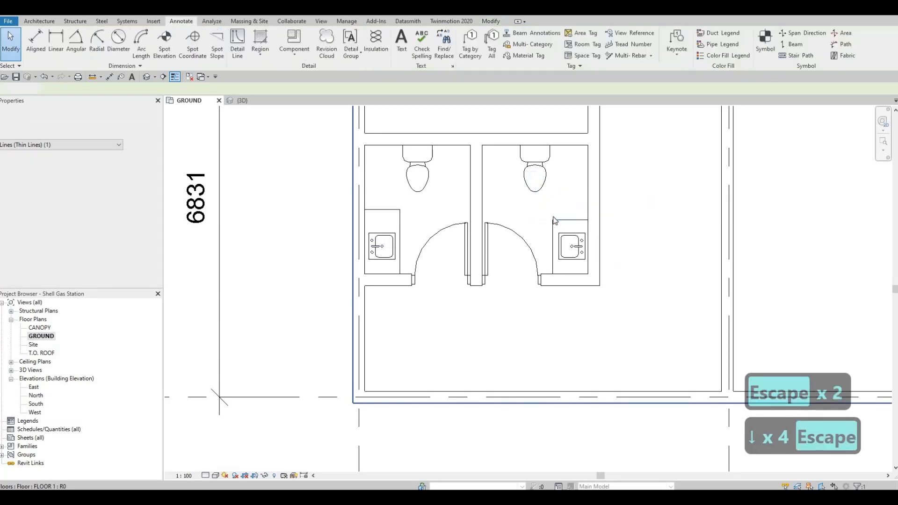
Step: Align the end line of the counter near grid 1 with the end line of the other washroom's counter
key(a)
key(s)
key(Escape)
key(Escape)
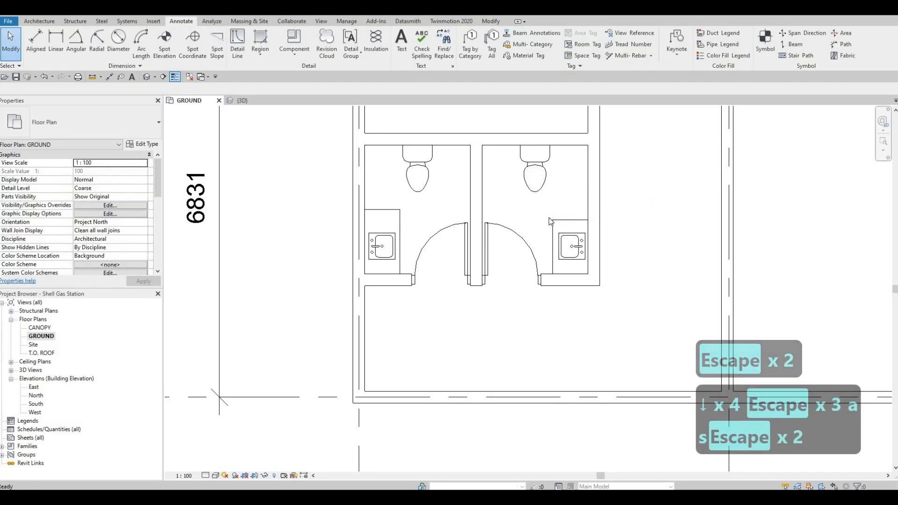
key(a)
key(l)
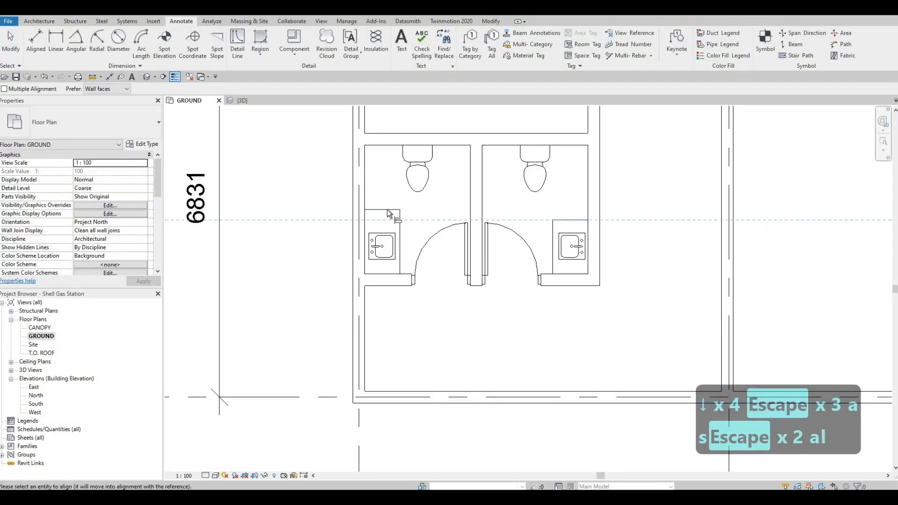
click(402, 237)
key(Escape)
key(Escape)
key(Escape)
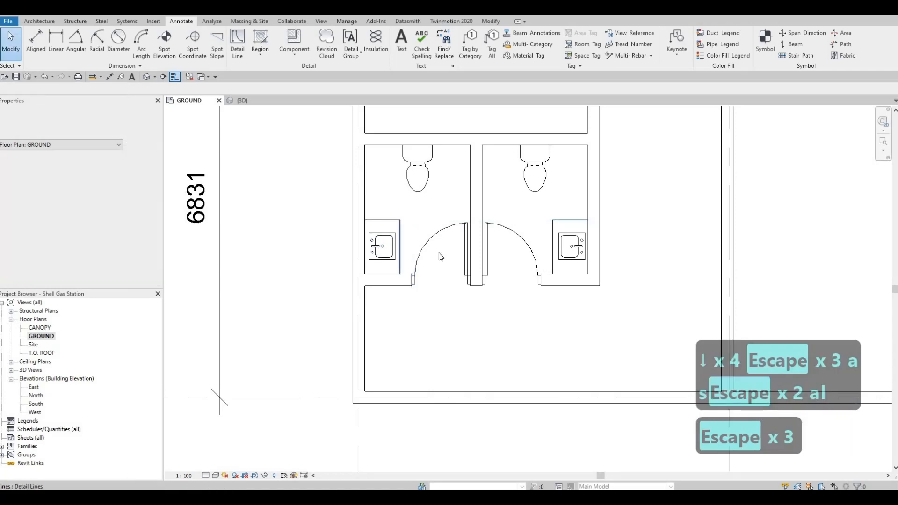
key(Escape)
Step: Place a 900 x 2000mm single flush door in the corridor wall of the room beside the washrooms, close to grid F and swinging inward
scroll(503, 236, down, 4)
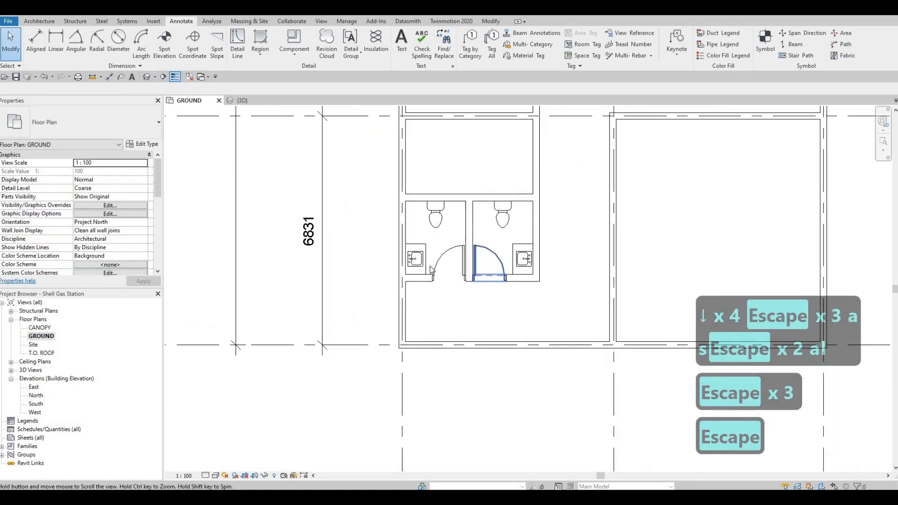
scroll(507, 232, down, 3)
key(Escape)
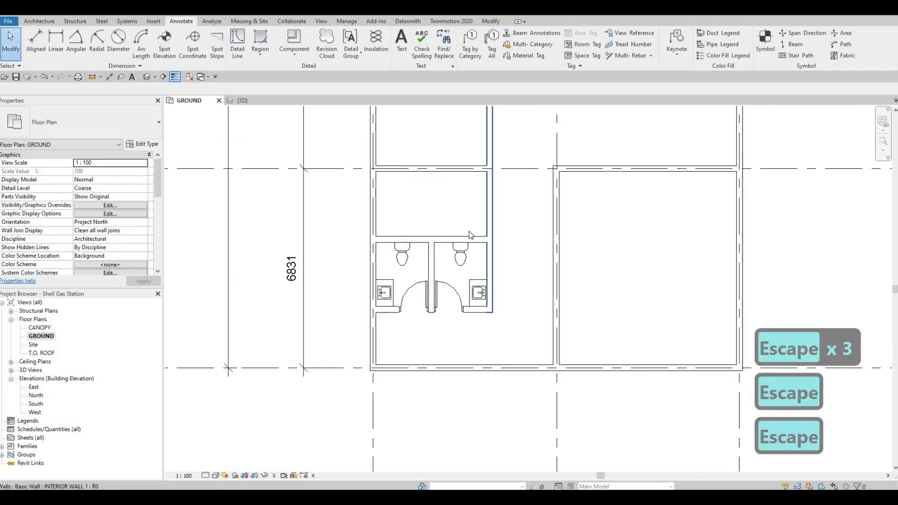
mouse_move(458, 262)
middle_down()
mouse_move(456, 284)
mouse_move(465, 267)
middle_up()
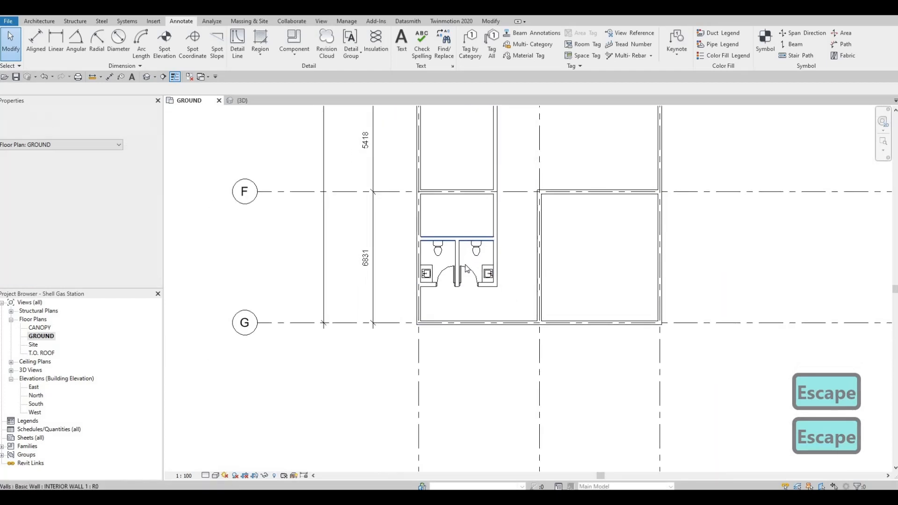
click(463, 266)
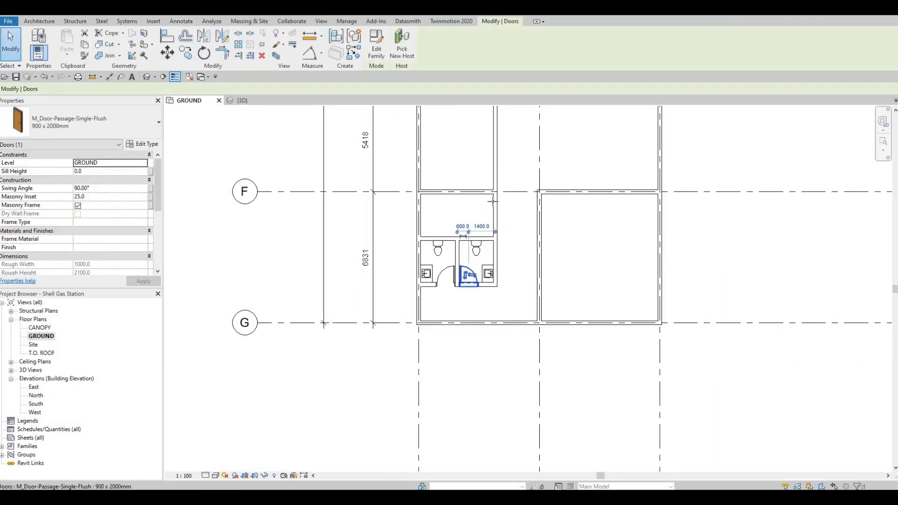
key(c)
key(s)
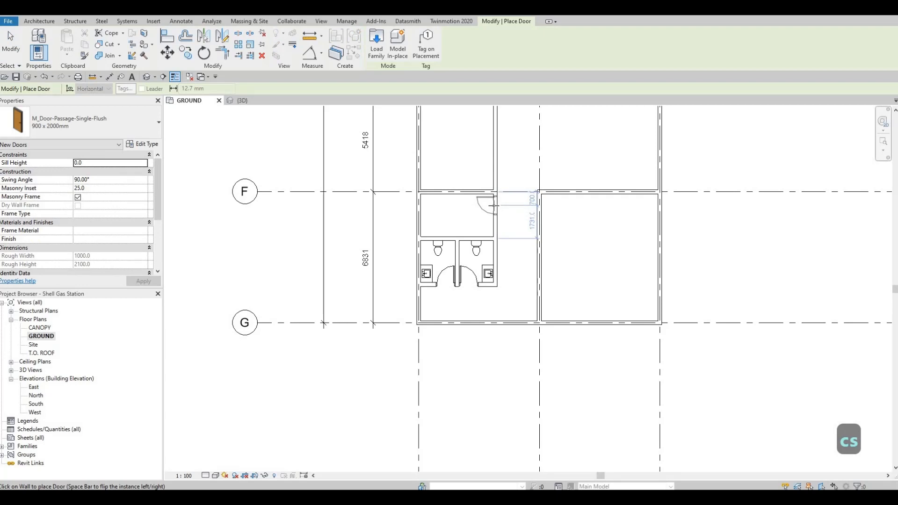
scroll(494, 206, down, 1)
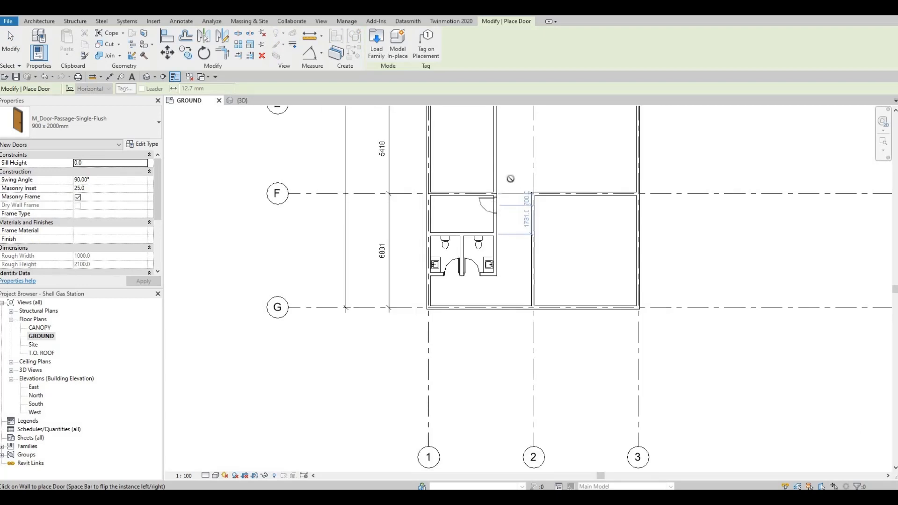
middle_drag(481, 178, 473, 248)
key(Escape)
key(Escape)
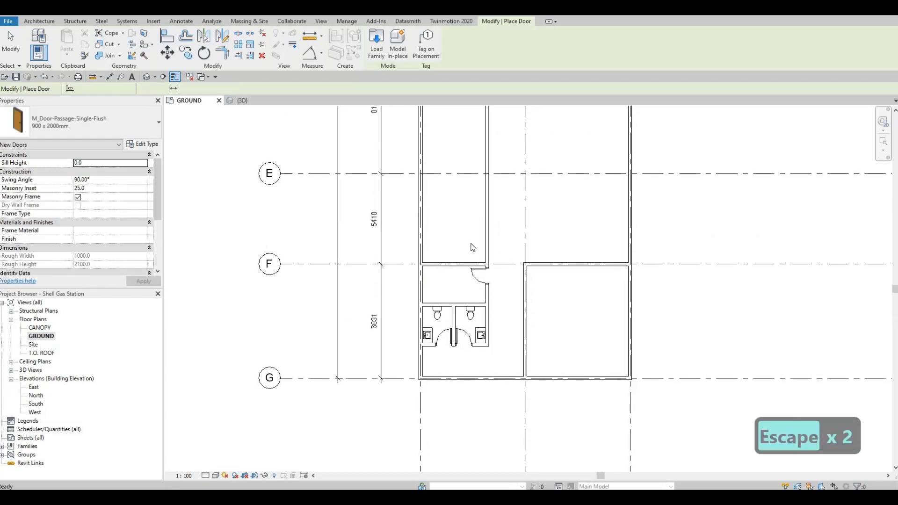
key(Escape)
scroll(487, 249, down, 2)
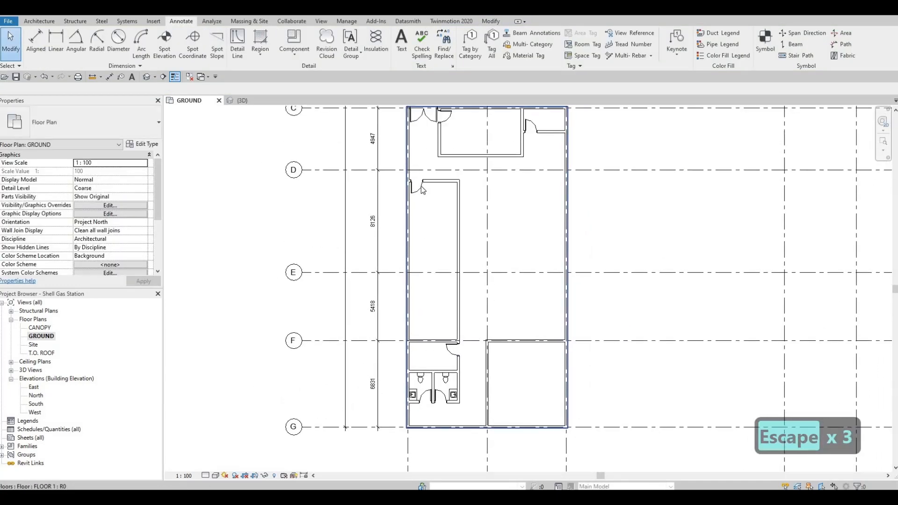
key(Escape)
click(423, 190)
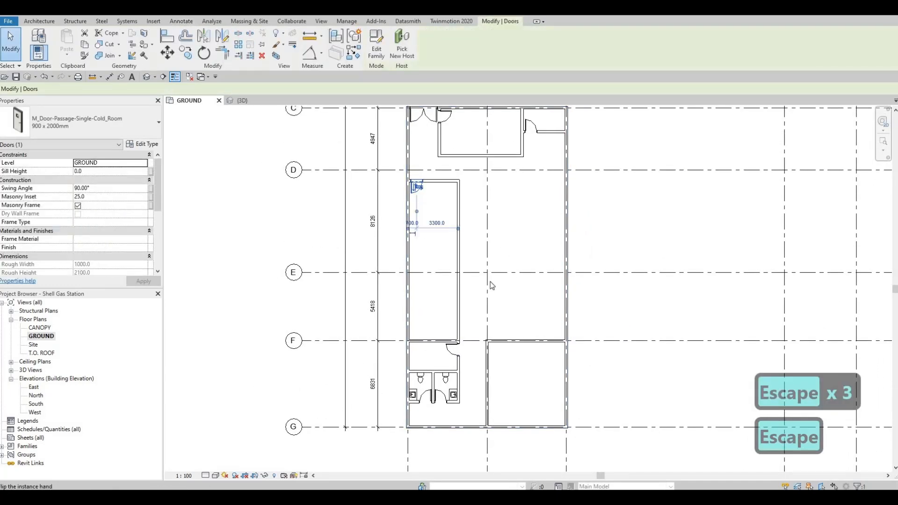
middle_drag(491, 285, 477, 218)
key(Escape)
key(Escape)
click(473, 312)
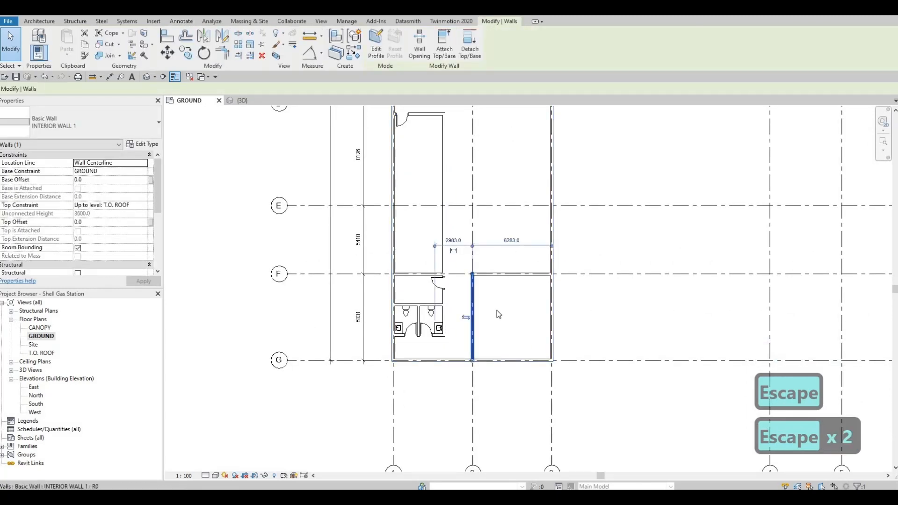
key(c)
key(s)
scroll(459, 327, up, 3)
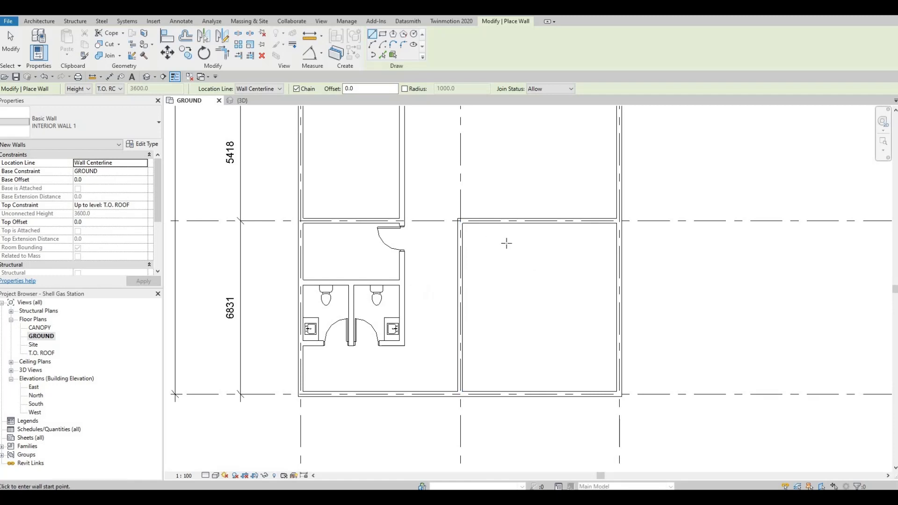
key(Escape)
key(Escape)
Step: Cut a rectangular opening about 4000 mm wide in the interior wall along grid F, between grids 2 and 3
click(524, 222)
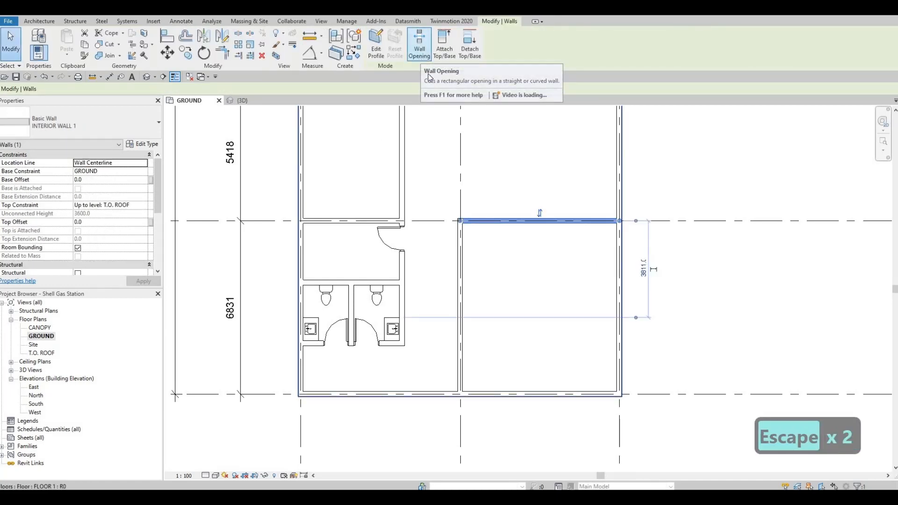
click(420, 45)
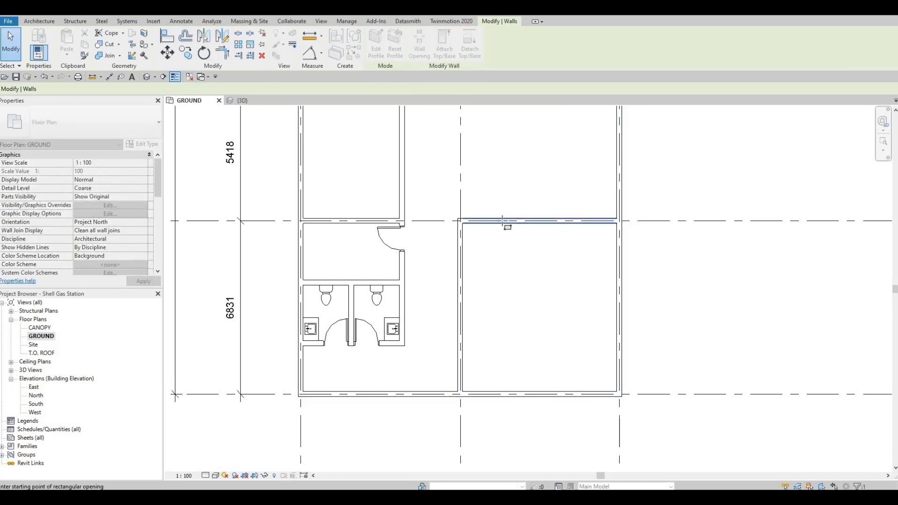
click(593, 228)
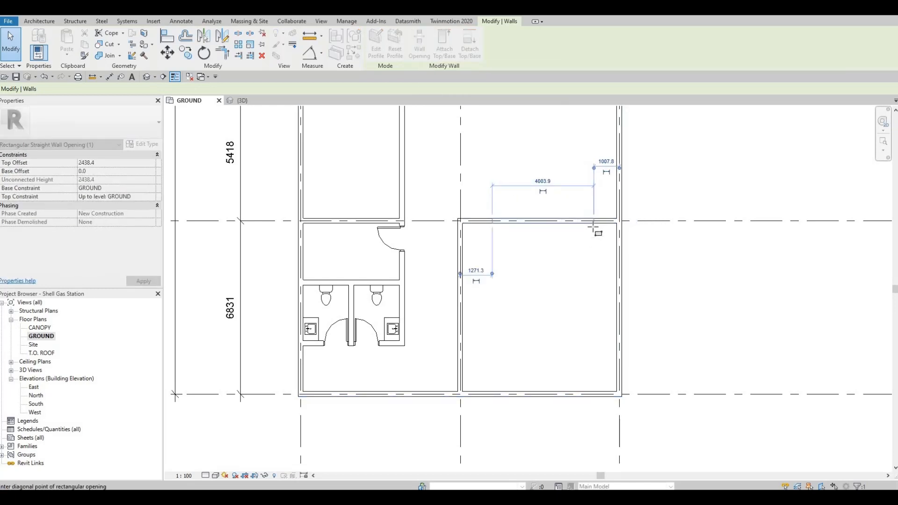
key(Escape)
key(Escape)
key(Escape)
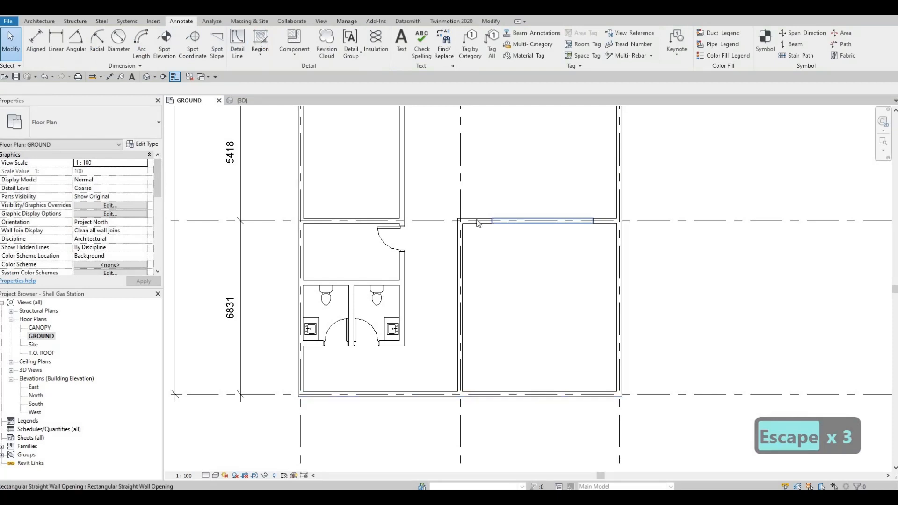
click(498, 215)
key(Escape)
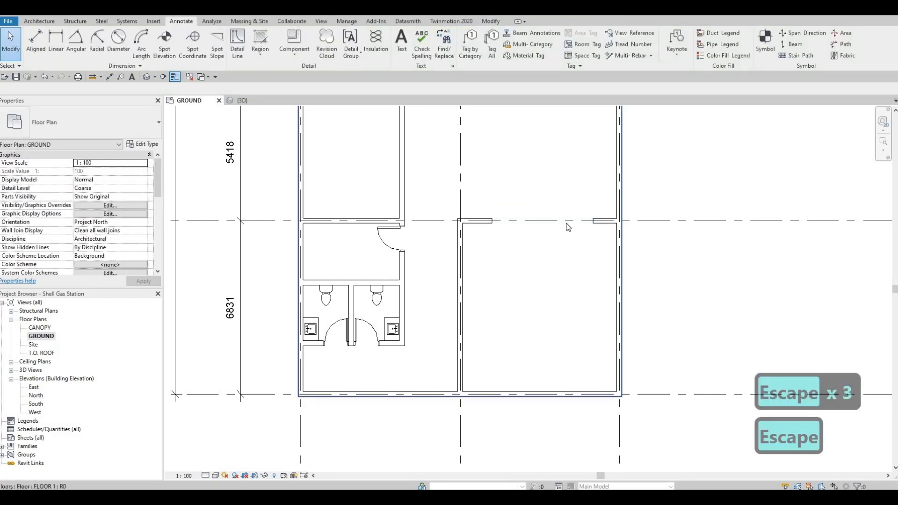
key(Escape)
Step: Stretch both ends of the grid F wall opening so each lies 1000 mm from grids 2 and 3
click(490, 222)
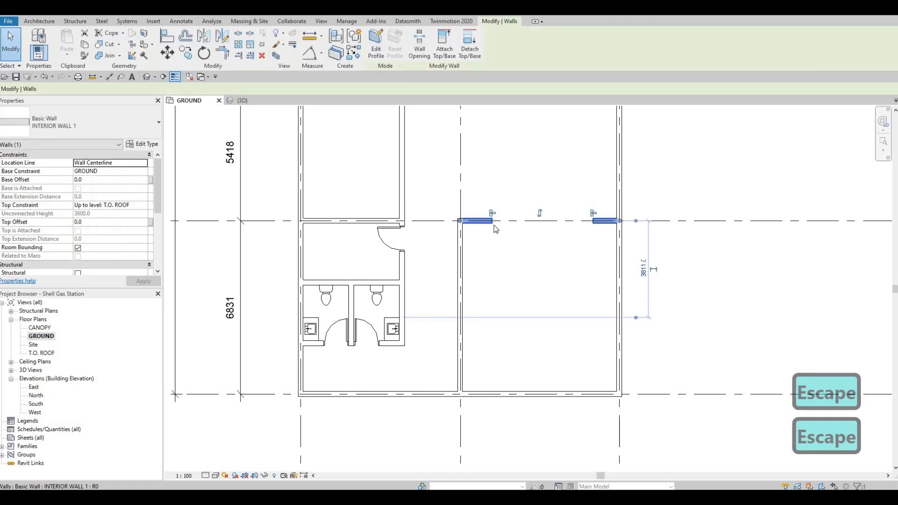
key(Escape)
key(Escape)
click(491, 221)
scroll(491, 222, up, 1)
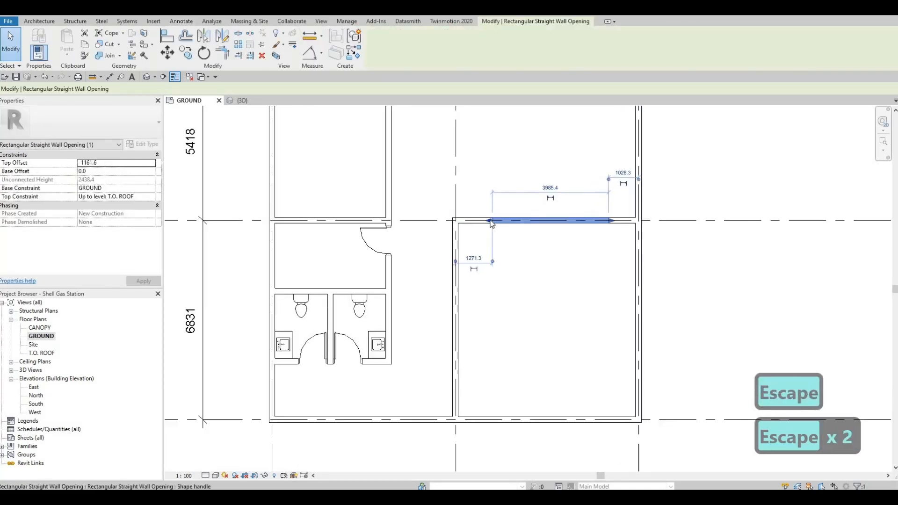
scroll(491, 222, up, 1)
drag(480, 221, 468, 221)
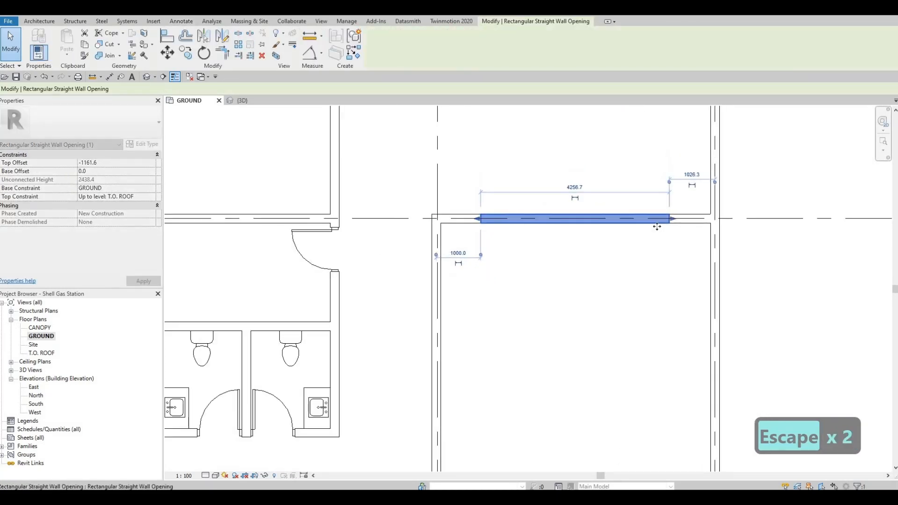
drag(675, 227, 671, 227)
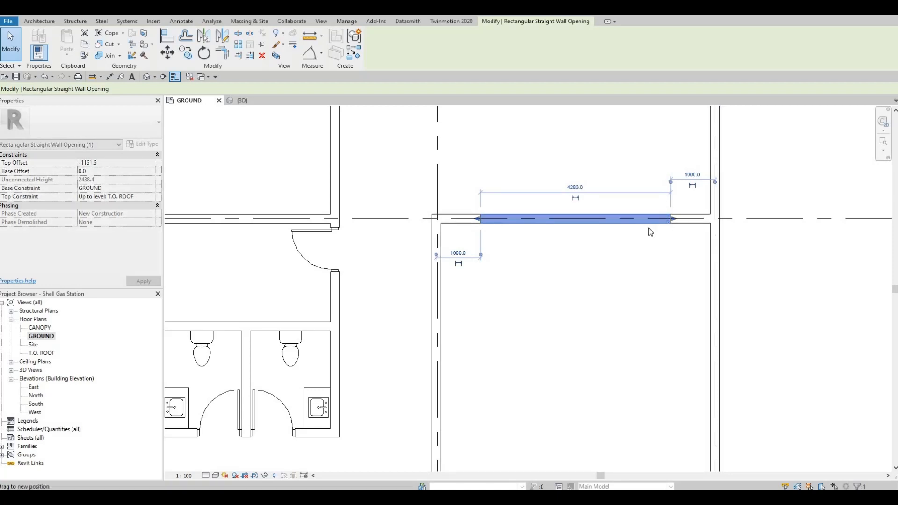
key(Escape)
Step: Draw an INTERIOR WALL 1 partition across the room between grids F and G, from the grid 2 wall to the exterior wall at grid 3
scroll(470, 220, down, 1)
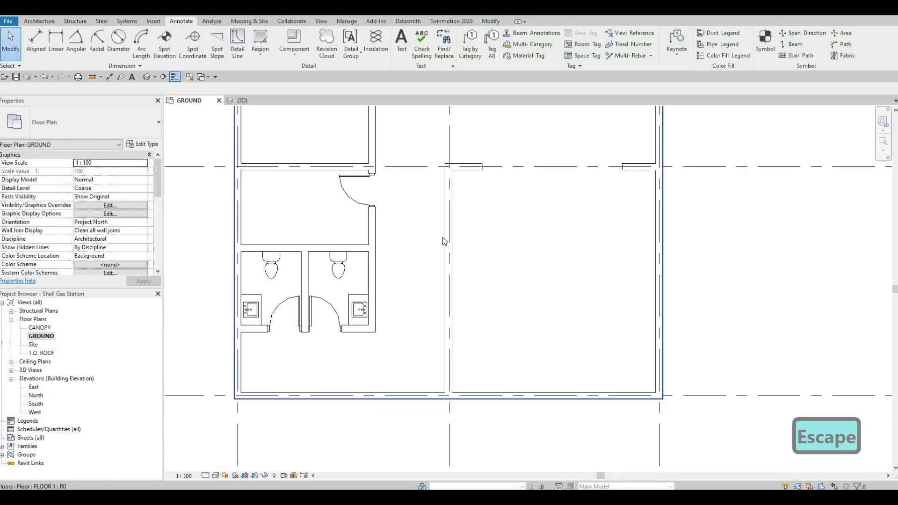
click(449, 252)
key(c)
key(s)
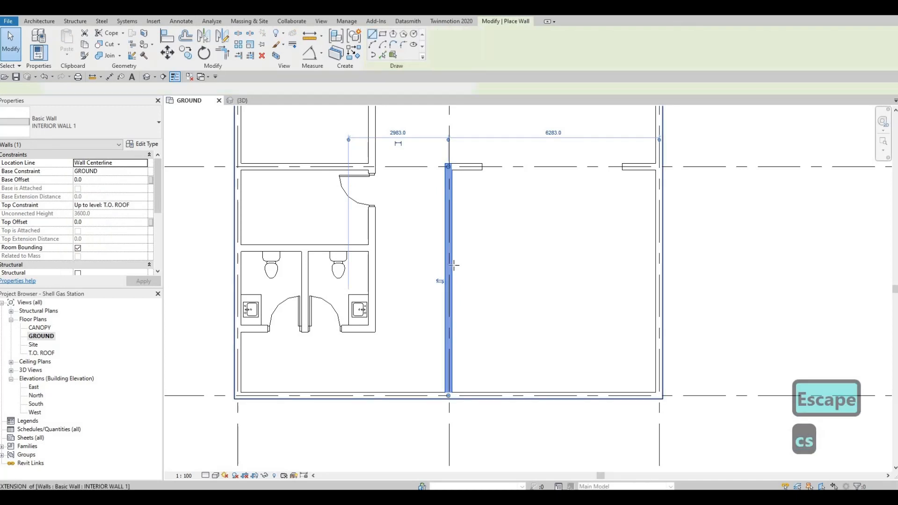
click(452, 265)
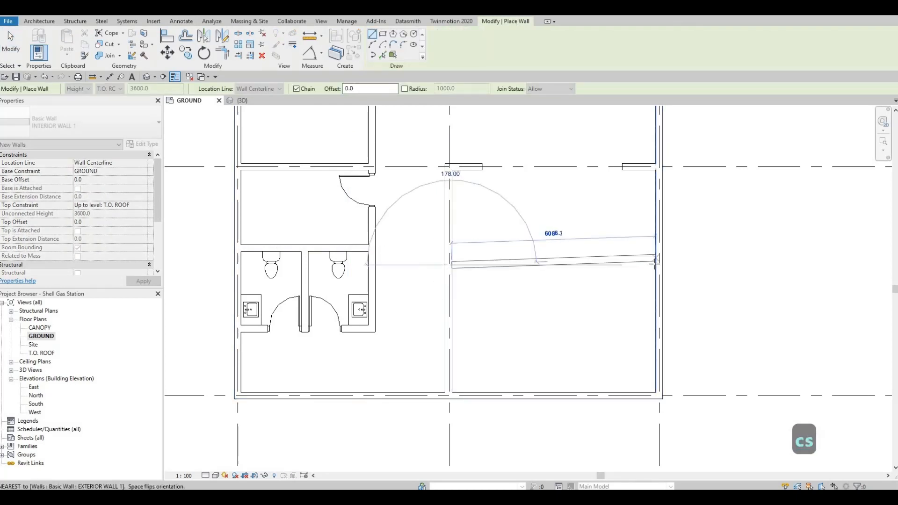
click(657, 265)
key(Escape)
key(Escape)
key(Escape)
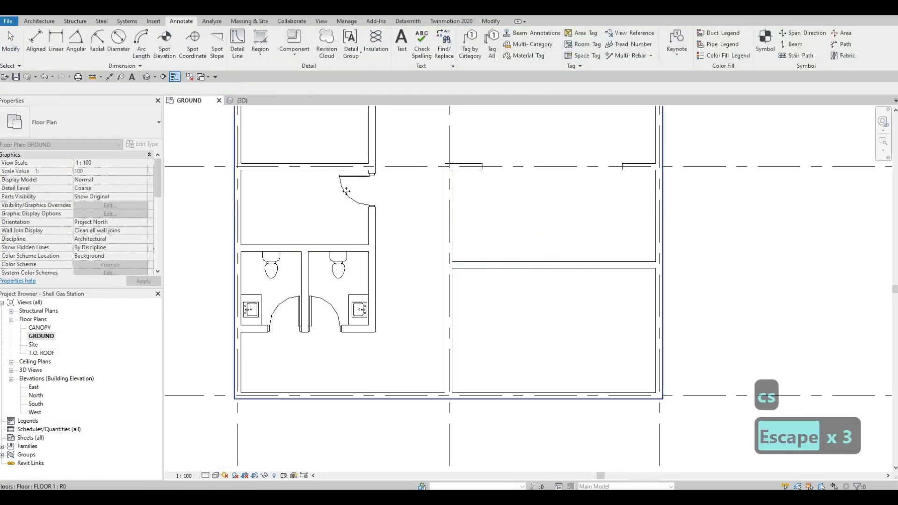
Step: Place 900 x 2000mm single flush doors in the grid 2 wall near grid G and in the new partition near grid 2, both swinging into the enclosed room
click(355, 186)
key(c)
key(s)
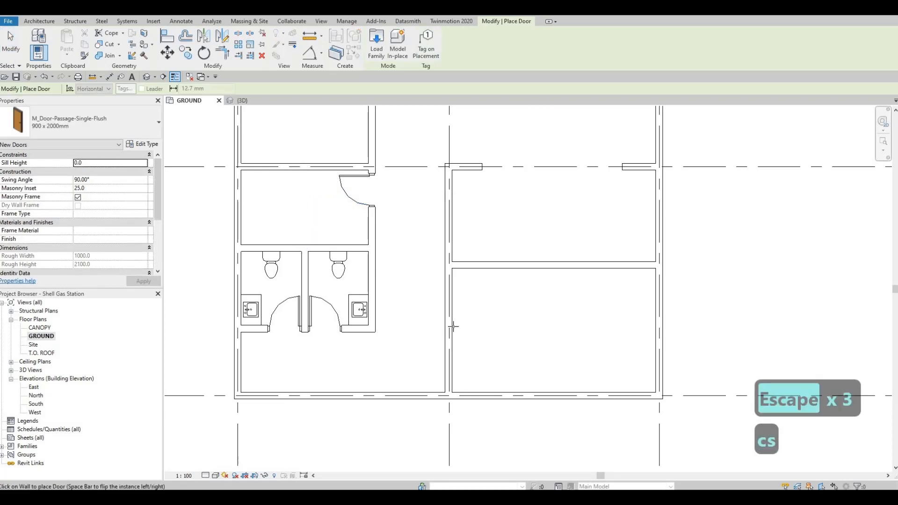
click(455, 369)
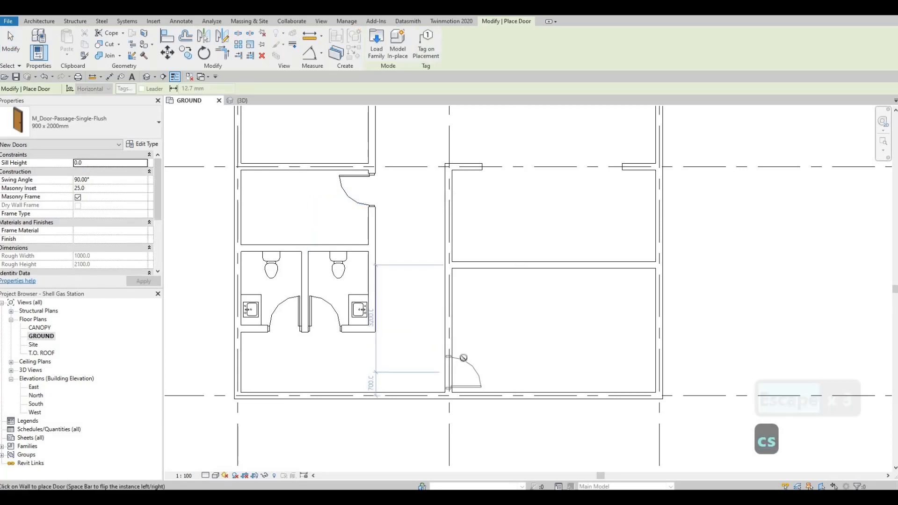
click(485, 263)
key(Escape)
key(Escape)
key(Escape)
scroll(542, 269, down, 1)
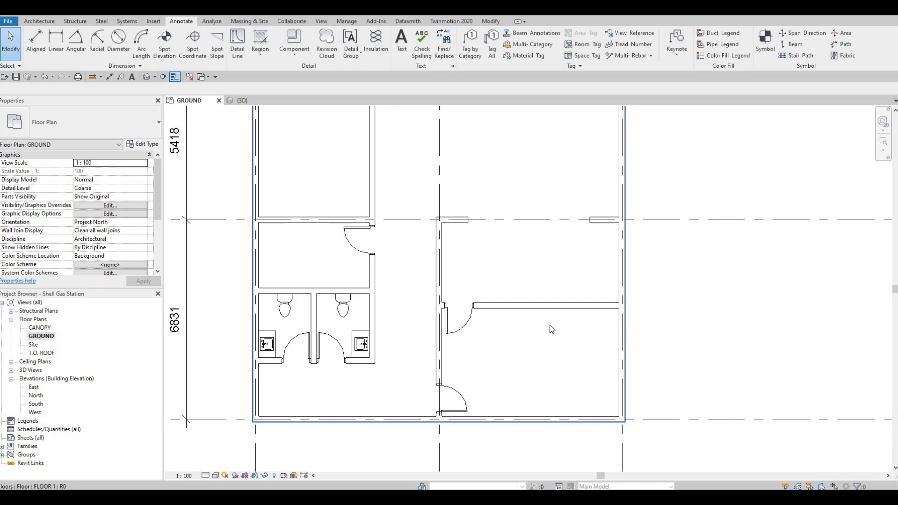
Step: Look over the ground floor layout, from the rooms between grids F and G up to grid C and back
scroll(552, 300, down, 1)
middle_drag(561, 342, 560, 370)
middle_drag(563, 332, 567, 385)
scroll(567, 385, down, 1)
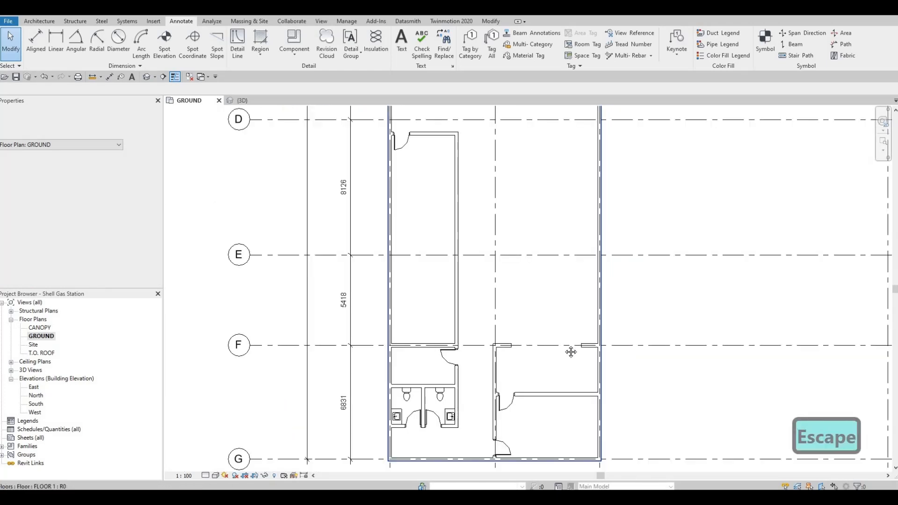
middle_drag(527, 311, 531, 333)
middle_drag(543, 262, 546, 281)
middle_drag(542, 354, 539, 288)
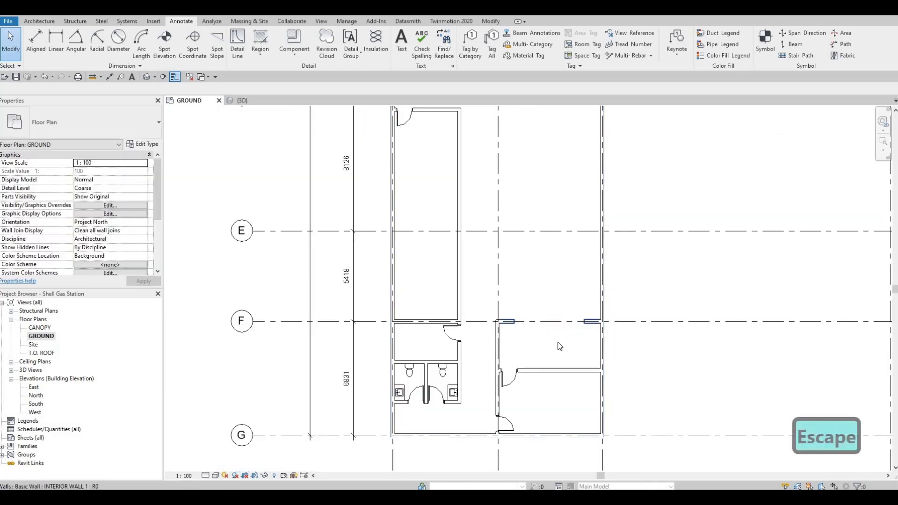
scroll(544, 329, up, 2)
middle_drag(545, 328, 521, 264)
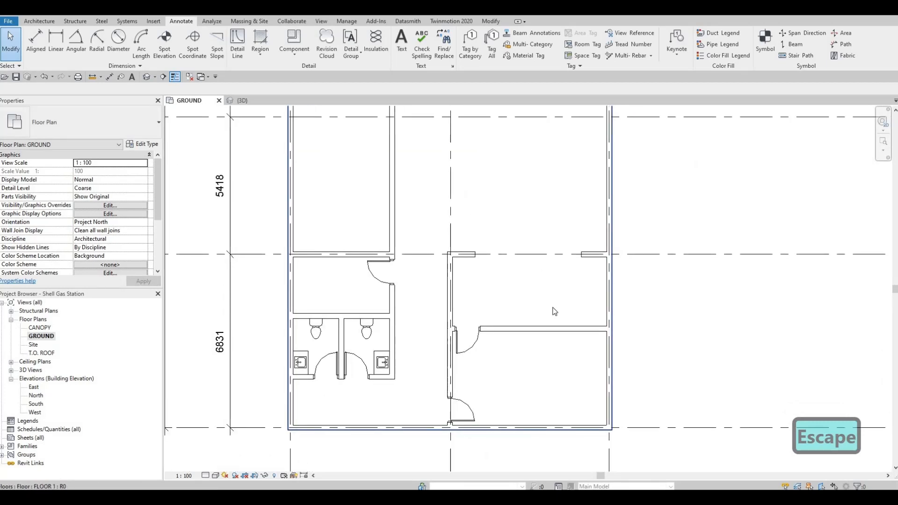
middle_drag(569, 337, 580, 264)
scroll(579, 265, down, 1)
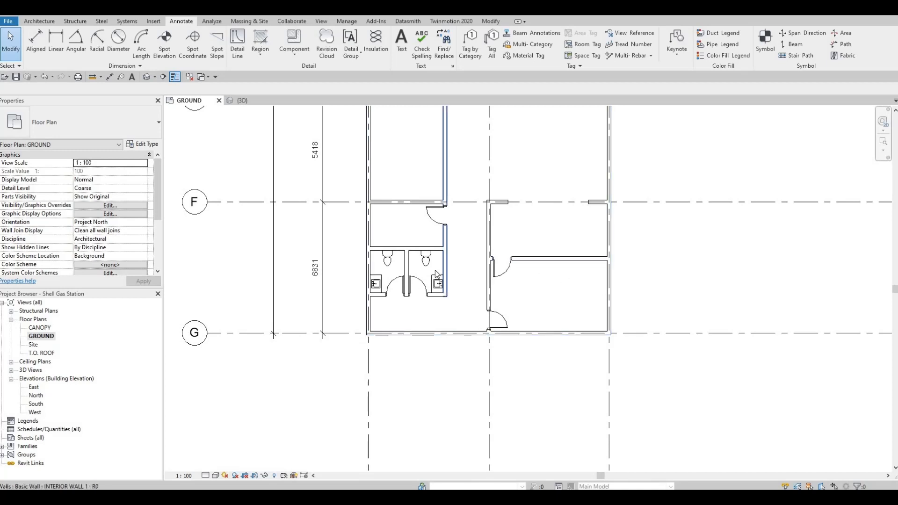
key(Escape)
key(Escape)
scroll(595, 299, up, 2)
middle_drag(609, 285, 641, 280)
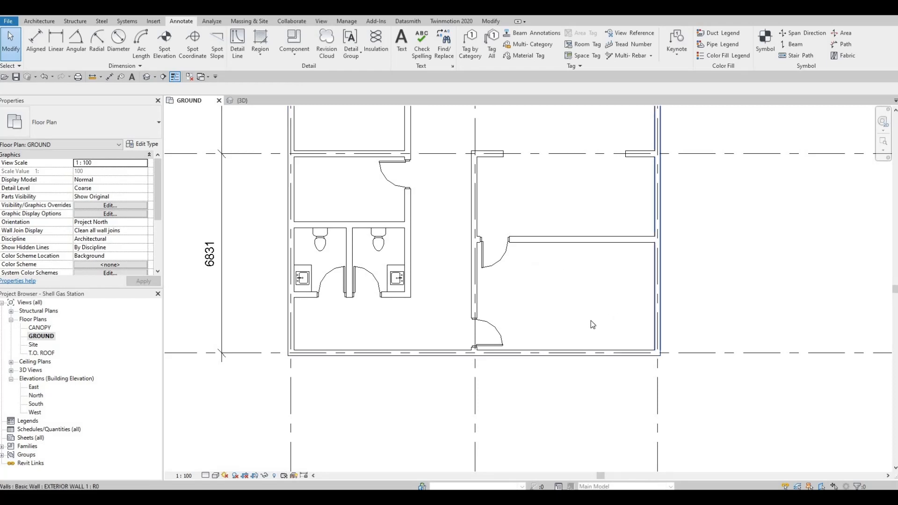
scroll(616, 291, down, 5)
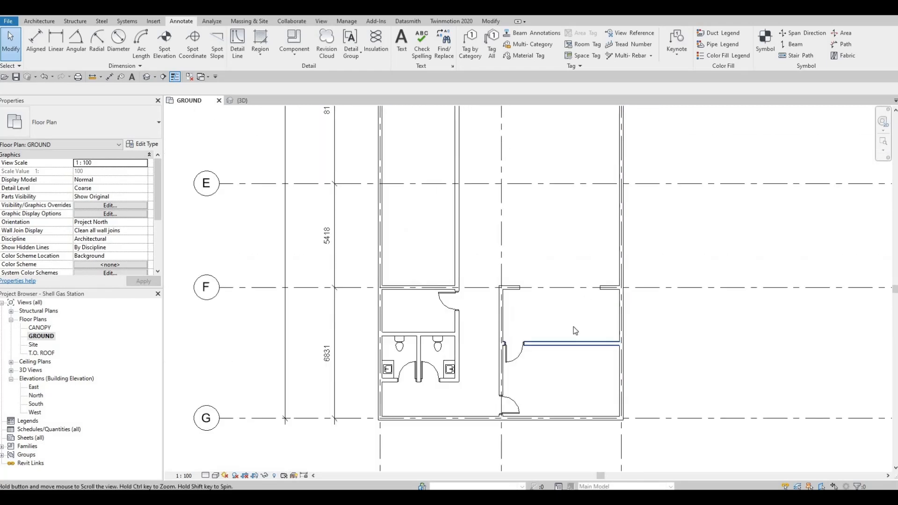
key(Escape)
scroll(533, 233, up, 4)
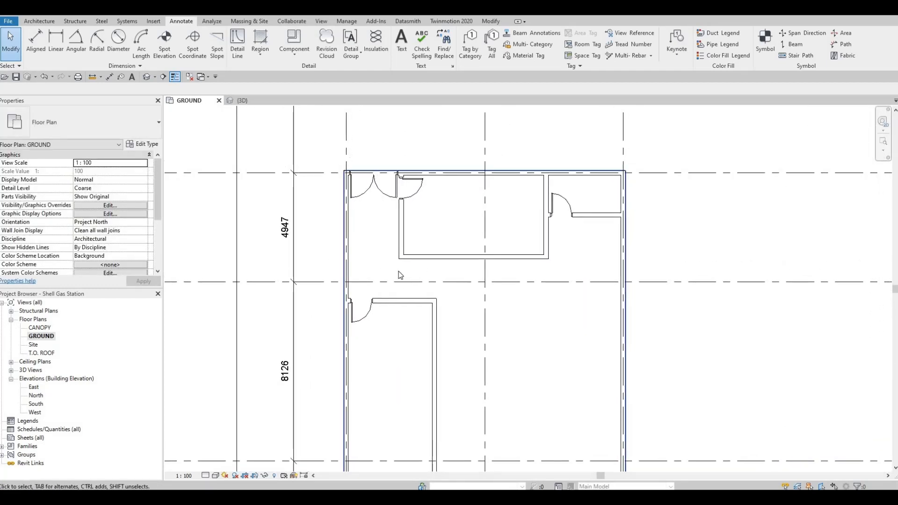
scroll(403, 276, down, 2)
middle_drag(417, 367, 420, 281)
scroll(420, 281, down, 2)
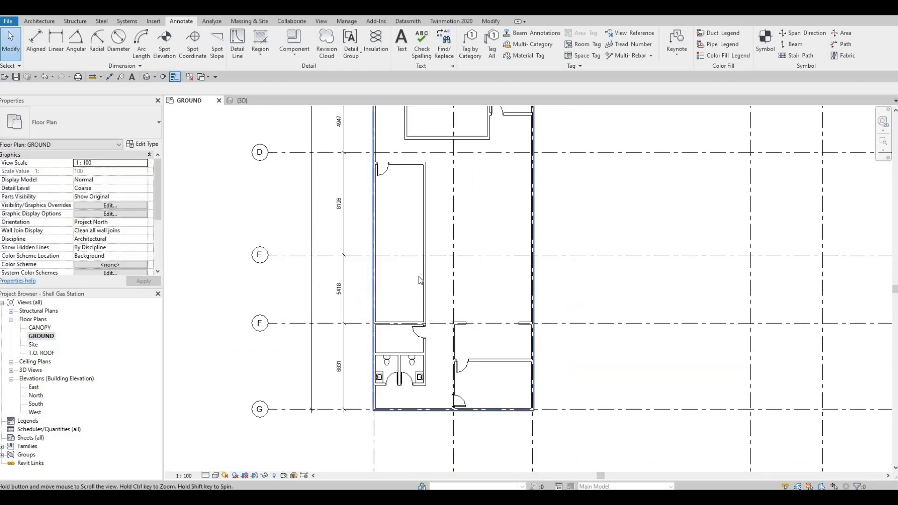
middle_drag(405, 335, 416, 277)
scroll(415, 276, up, 3)
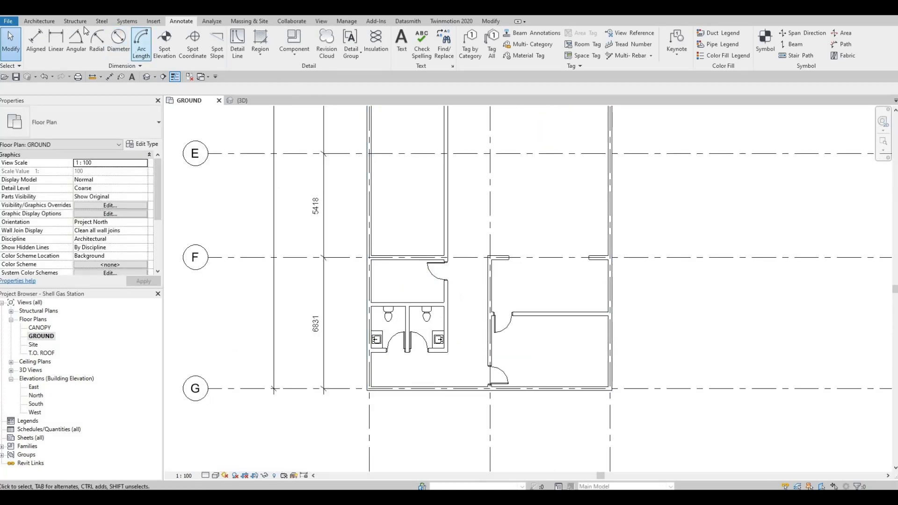
Step: Start loading a family and browse to the Canada folder of the metric library
click(153, 21)
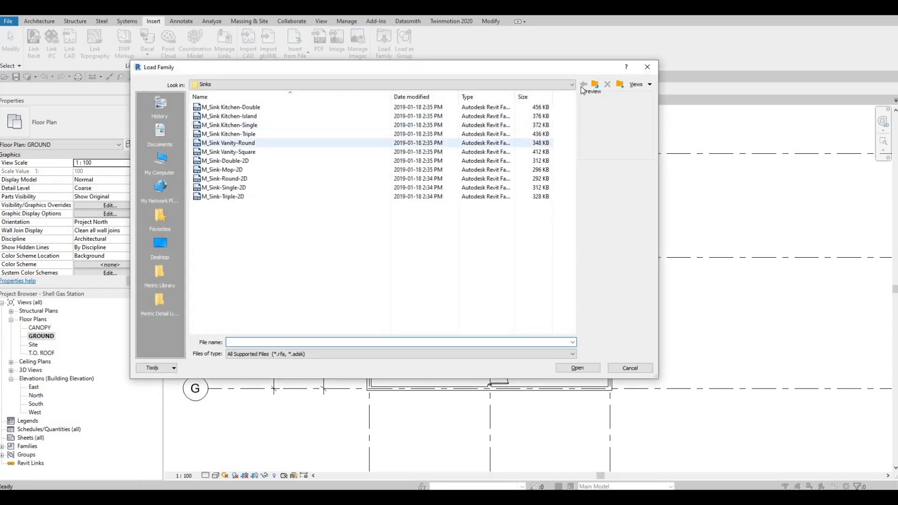
click(593, 85)
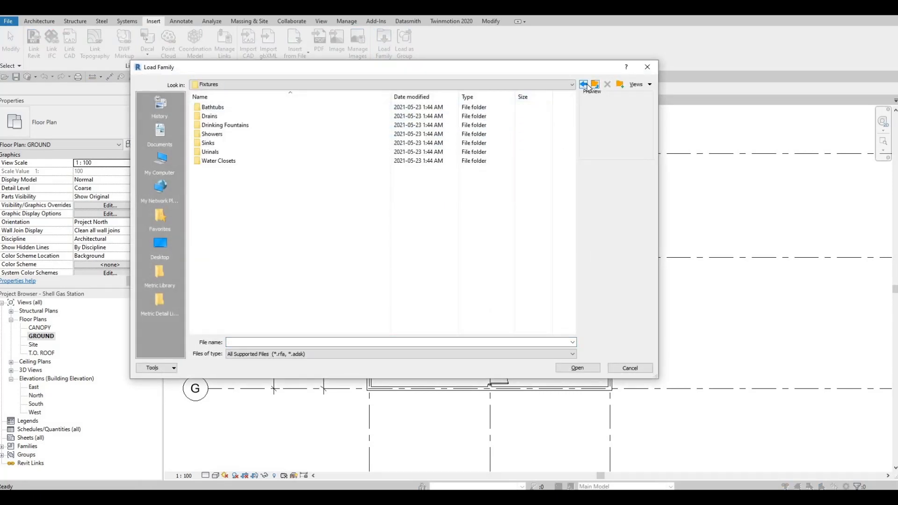
click(584, 84)
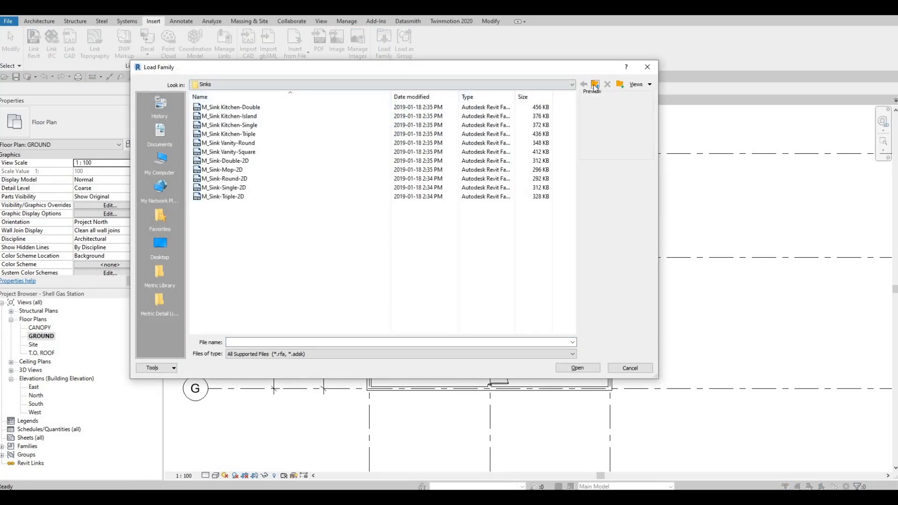
click(593, 84)
click(594, 85)
click(595, 85)
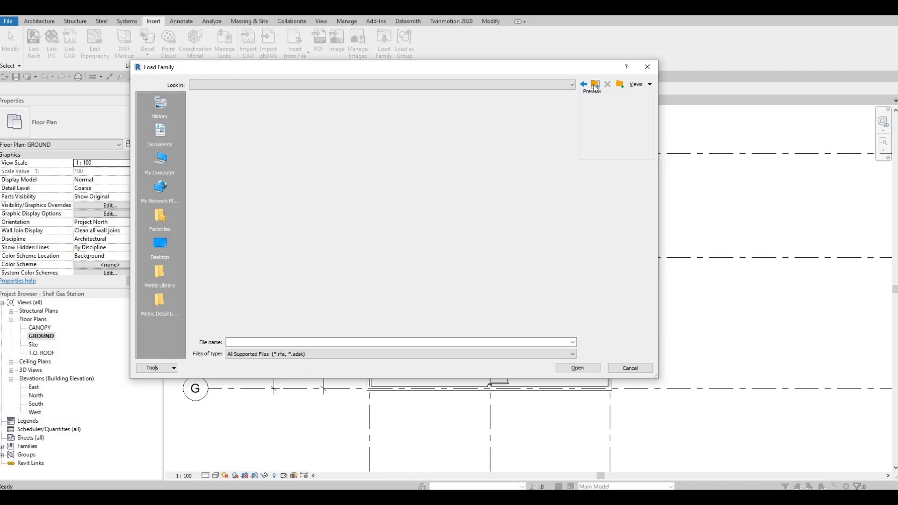
click(595, 86)
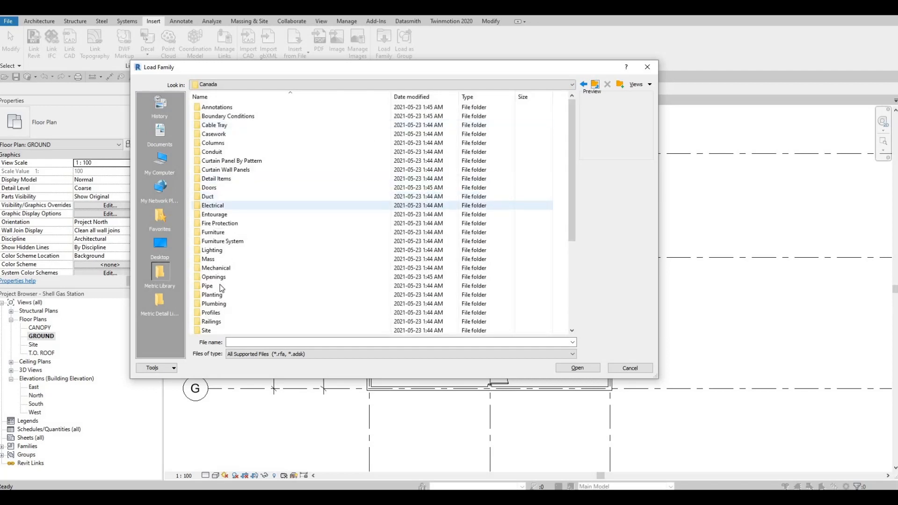
scroll(226, 262, down, 3)
scroll(225, 253, up, 3)
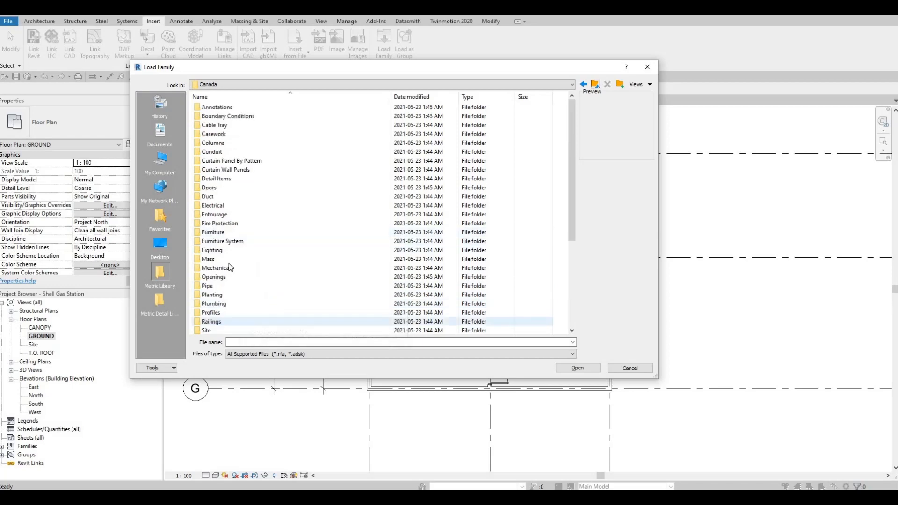
Step: Load the M_Table-Dining Round w Chairs family from the Tables folder of the metric library's Furniture section
double_click(213, 232)
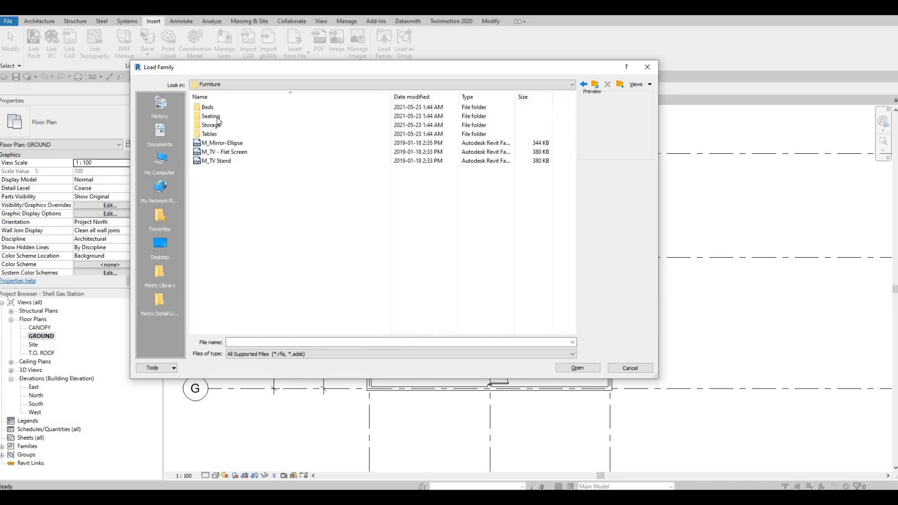
double_click(216, 117)
click(221, 134)
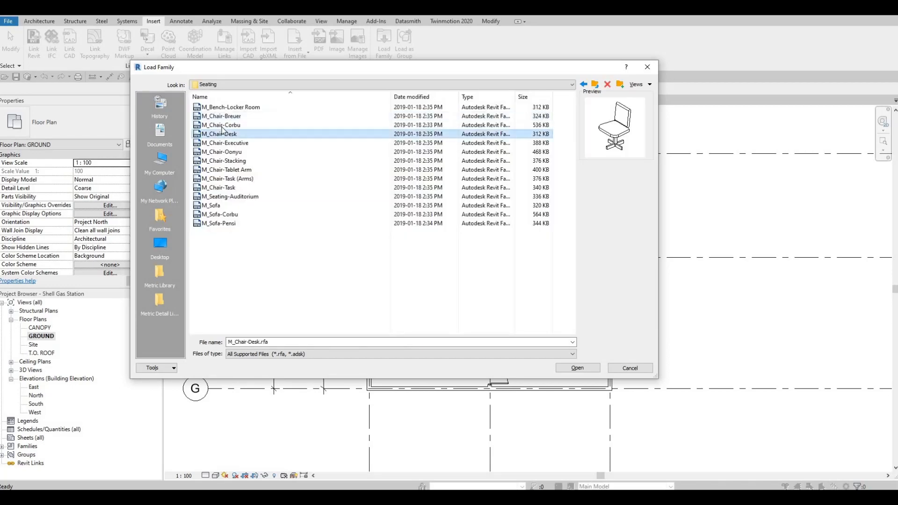
click(350, 125)
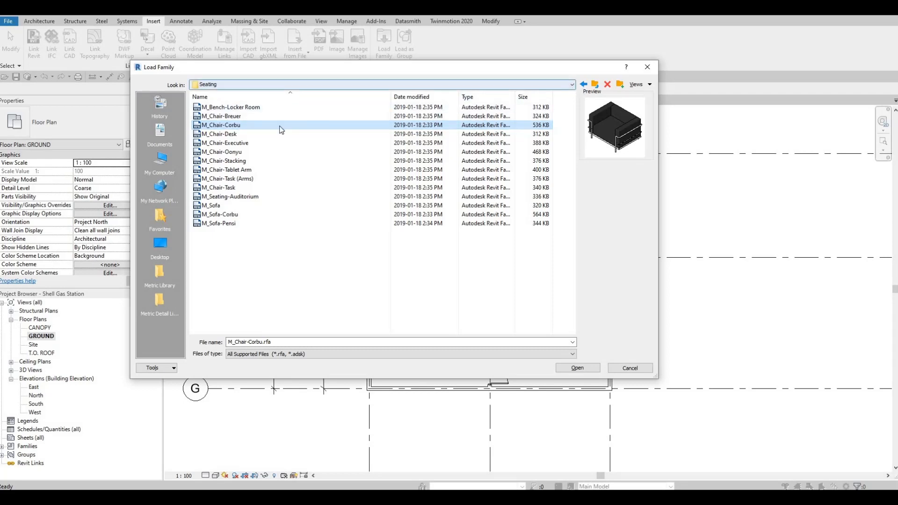
click(584, 85)
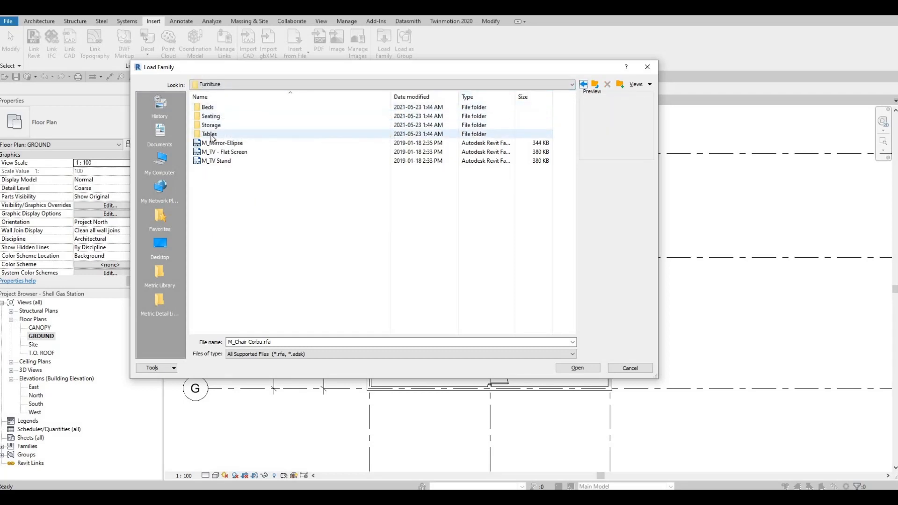
double_click(209, 135)
click(221, 116)
click(217, 135)
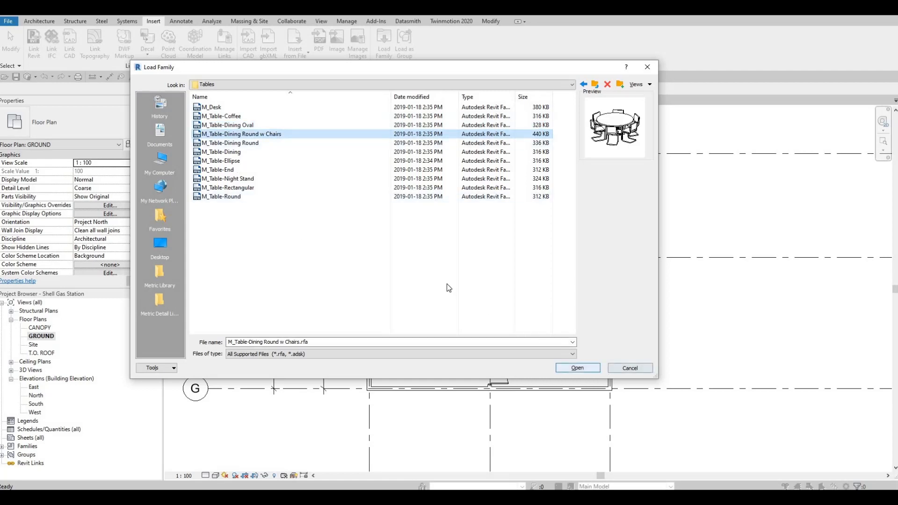
key(Return)
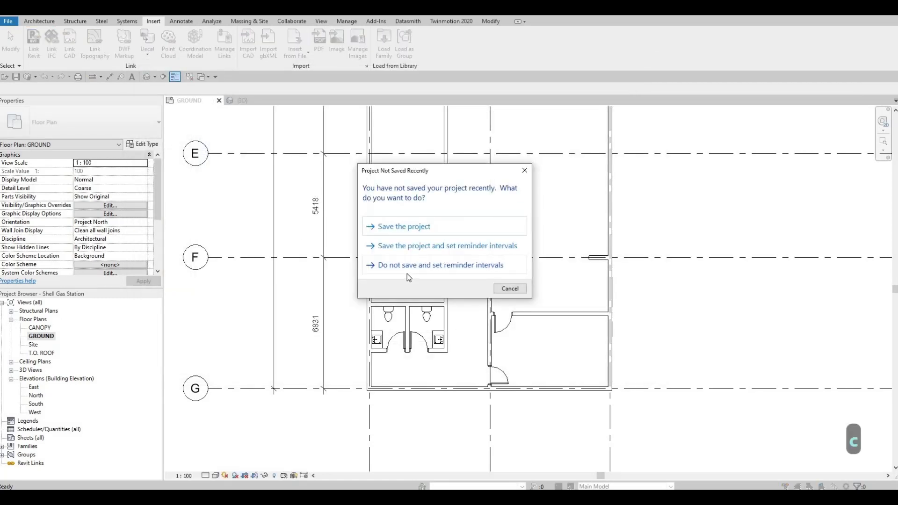
key(Escape)
key(Escape)
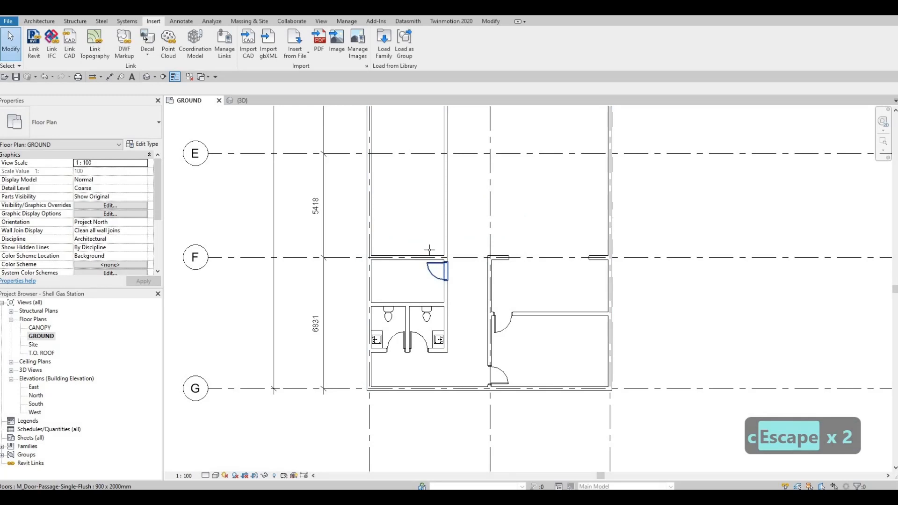
Step: Place a 0915mm diameter round dining table with chairs in the middle of the room between grid F and the washrooms
key(c)
key(m)
scroll(416, 281, up, 3)
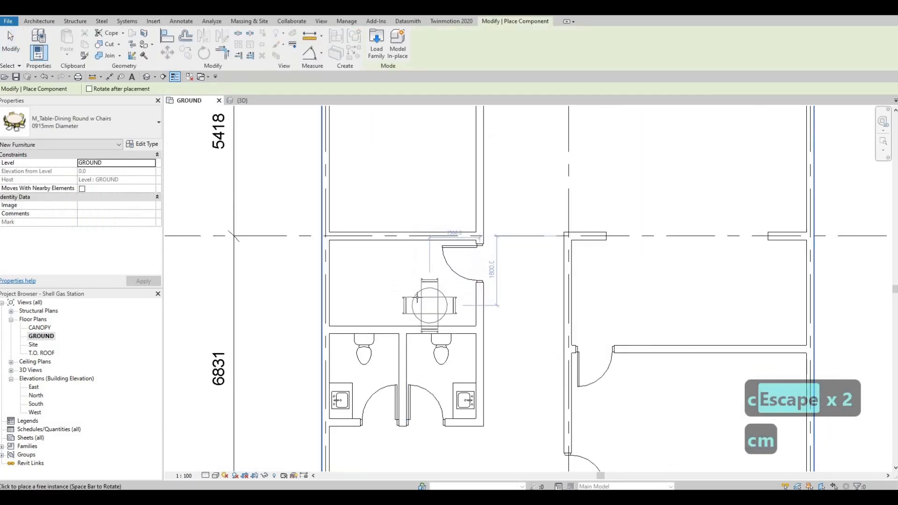
click(405, 298)
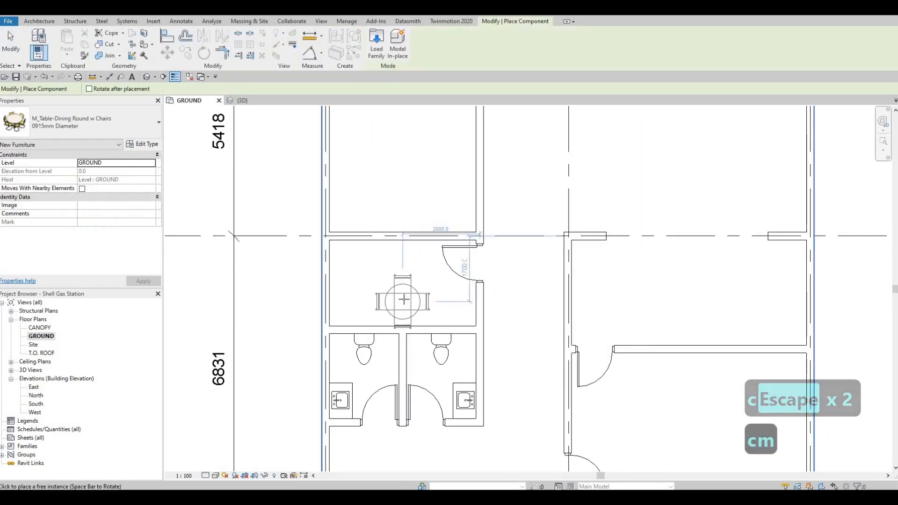
key(Escape)
key(Escape)
Step: Load the M_Cabinet-File 5 Drawer family from the Storage folder of the furniture library
click(378, 47)
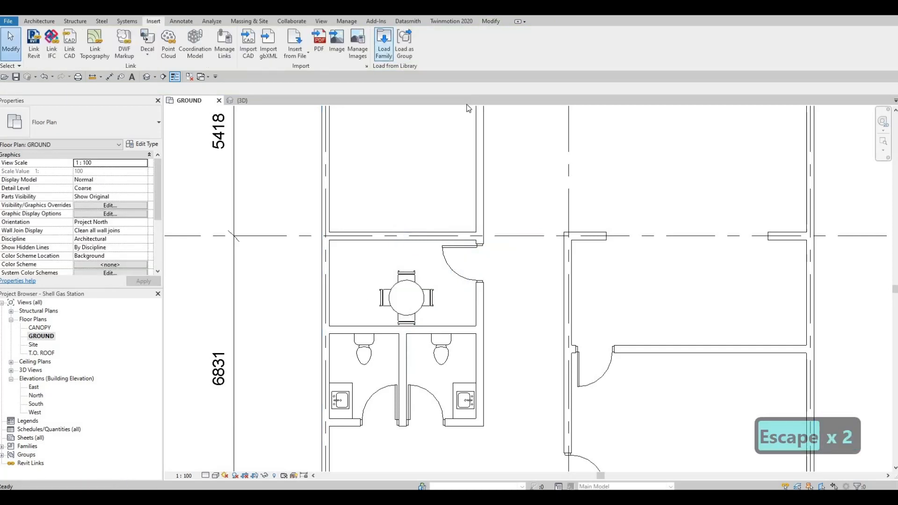
click(595, 85)
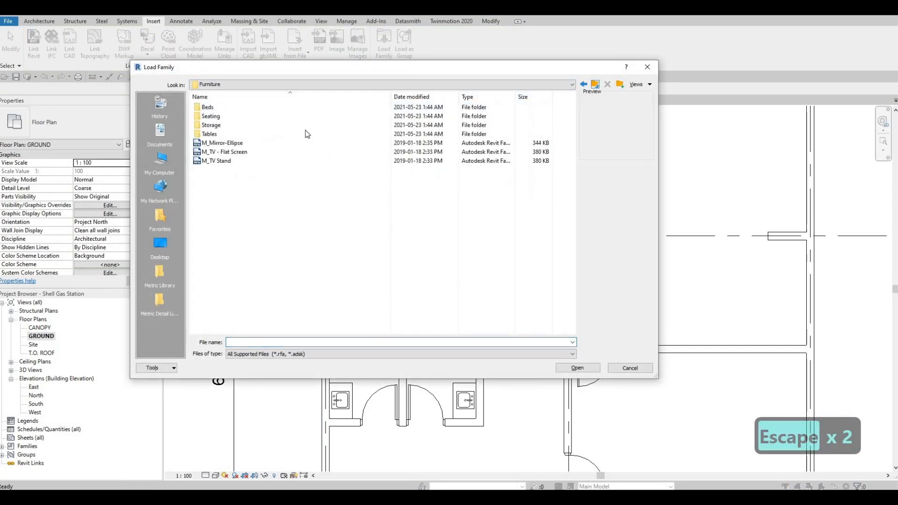
double_click(221, 126)
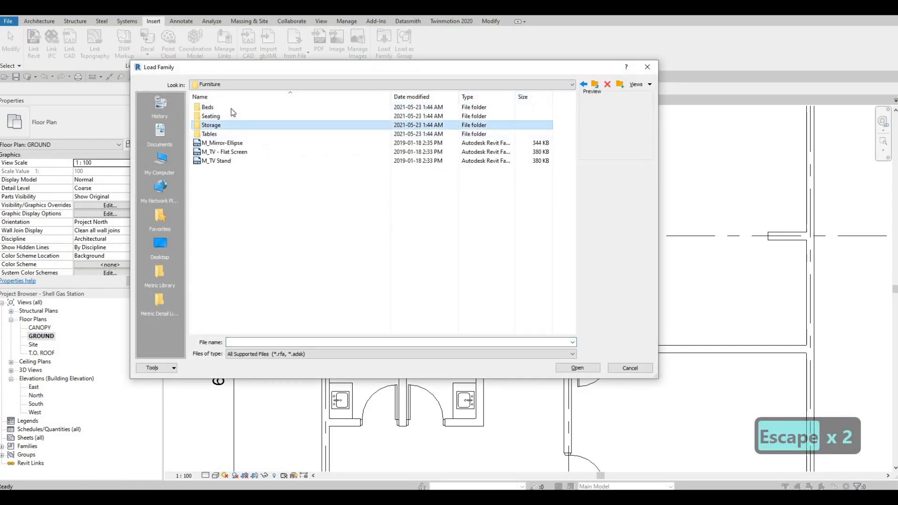
click(233, 109)
key(Down)
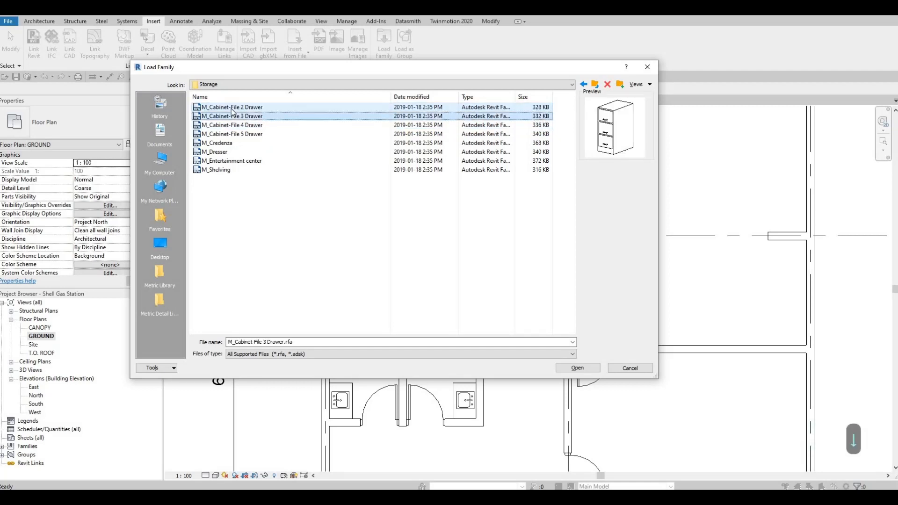
key(Down)
key(Down)
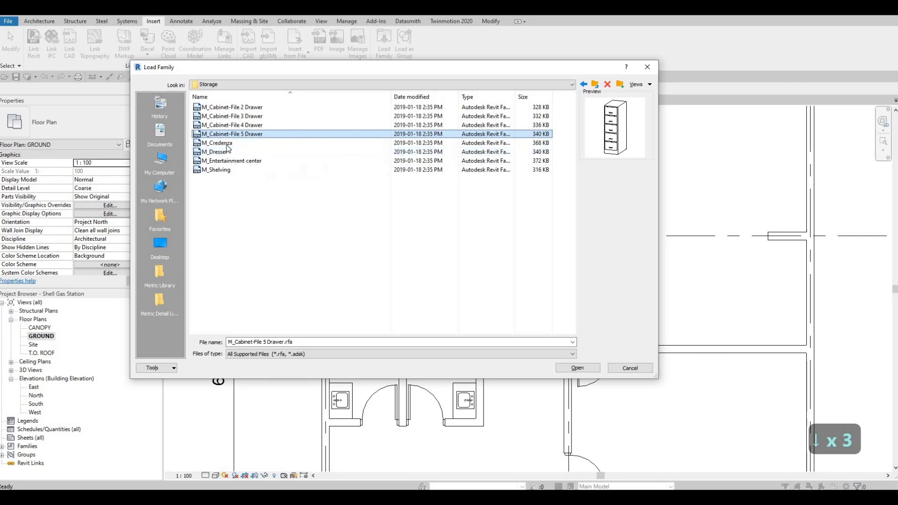
key(Down)
key(Down)
key(Down)
key(Down)
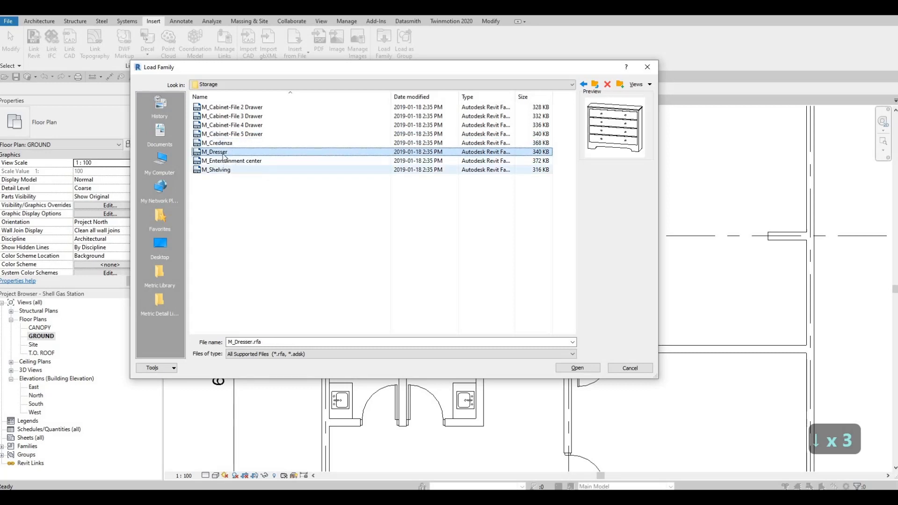
key(Up)
key(Up)
key(Up)
key(Up)
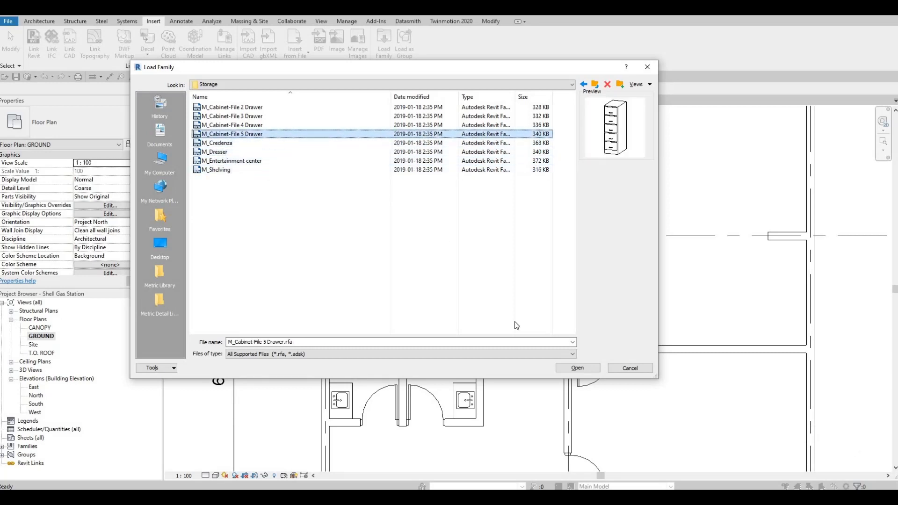
key(Return)
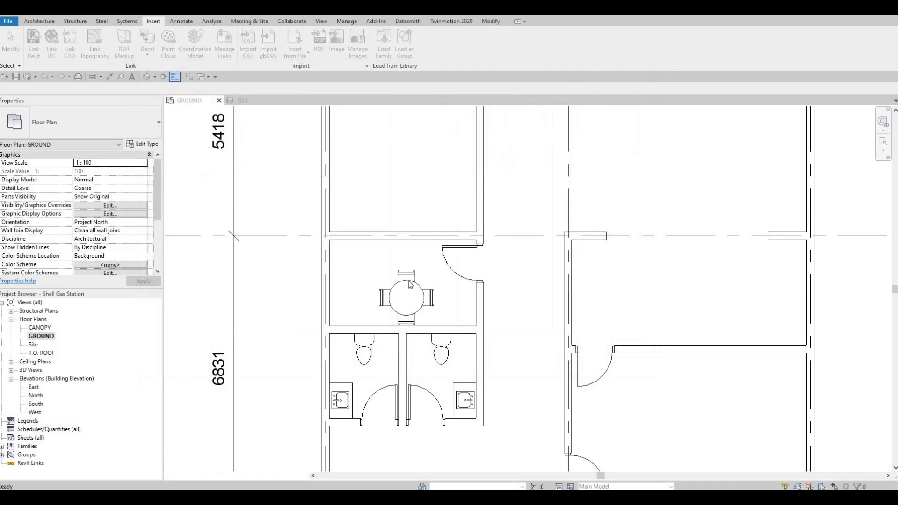
Step: Place a 0380 x 0457mm five-drawer file cabinet in the dining room corner by the exterior and washroom walls, drawers facing the table
scroll(347, 292, up, 5)
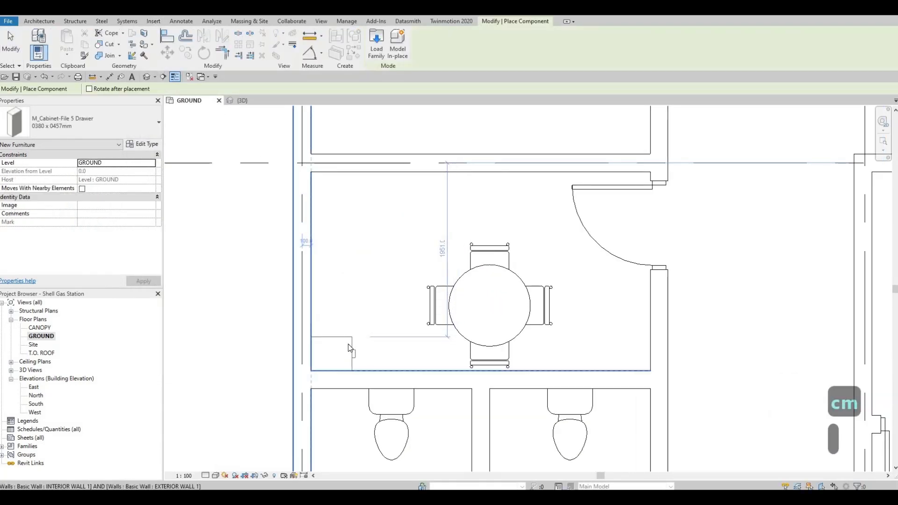
click(348, 344)
key(Escape)
key(Escape)
Step: Copy the corner file cabinet along the exterior wall so the copy sits directly beside it
click(346, 344)
key(c)
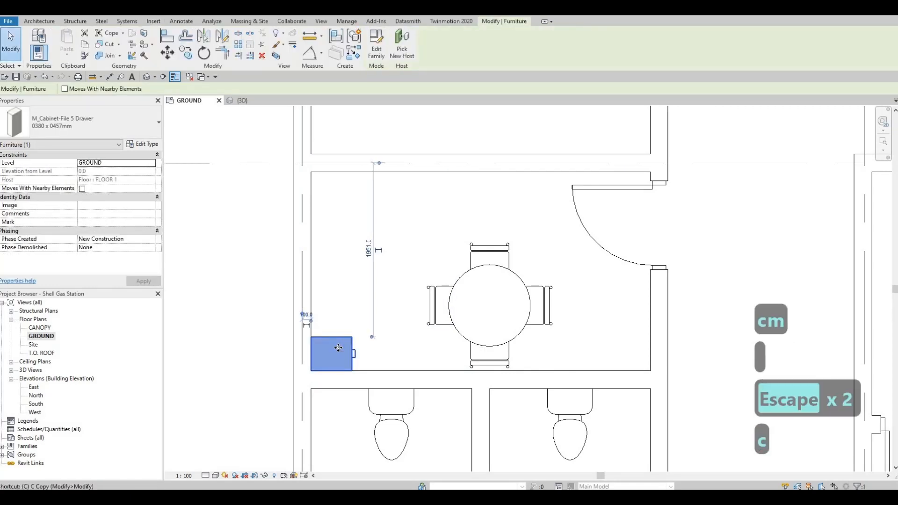
key(o)
click(311, 371)
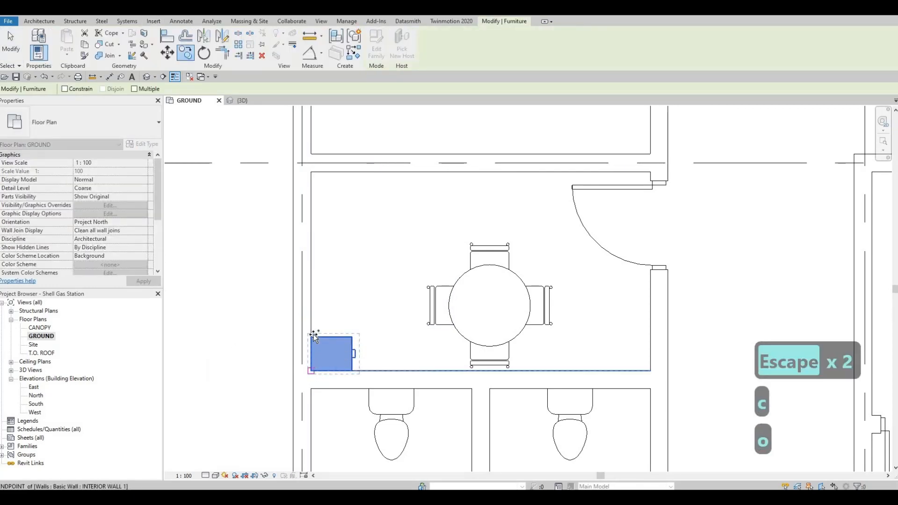
click(312, 335)
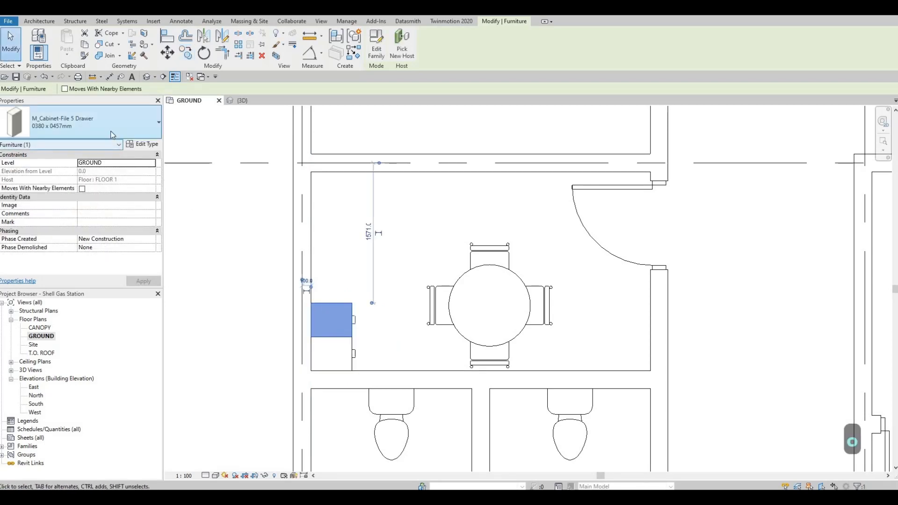
click(116, 132)
key(Escape)
key(Escape)
key(Escape)
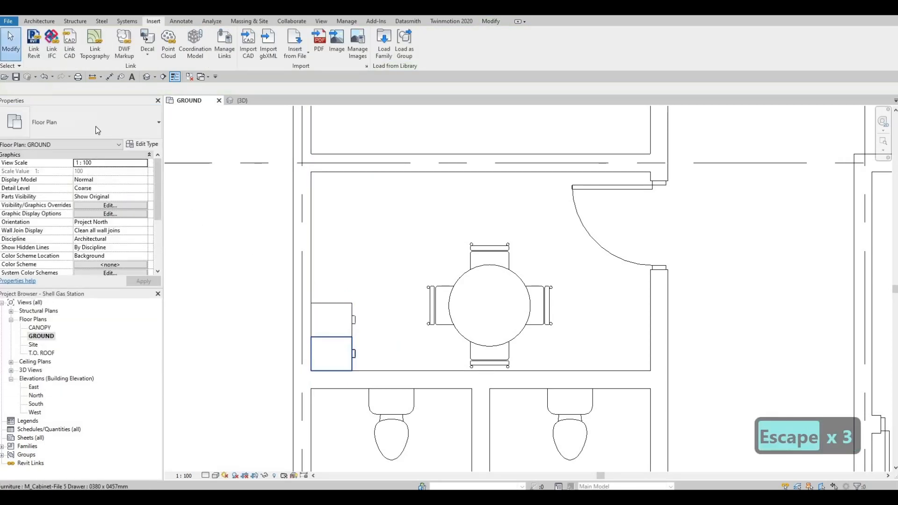
Step: Change the corner file cabinet to the 0380 x 0635mm type and delete the smaller cabinet beside it
click(330, 353)
click(75, 124)
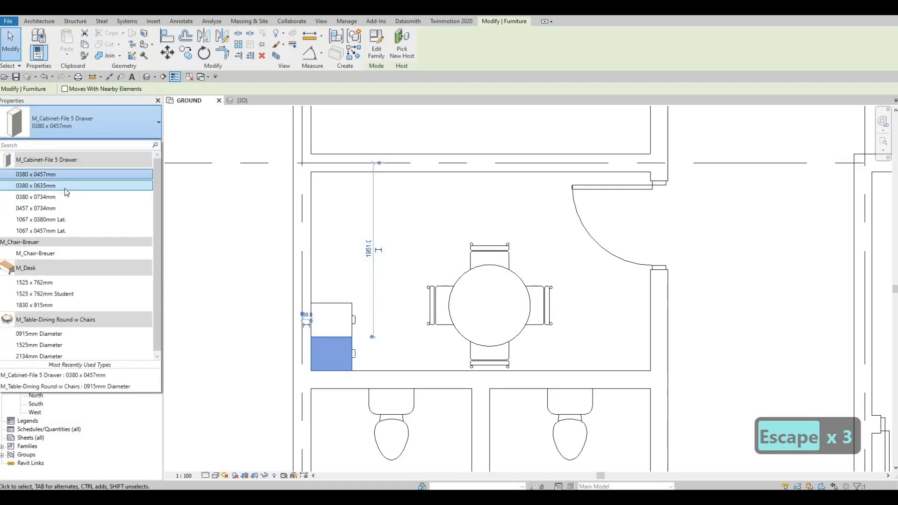
click(64, 188)
key(Escape)
key(Escape)
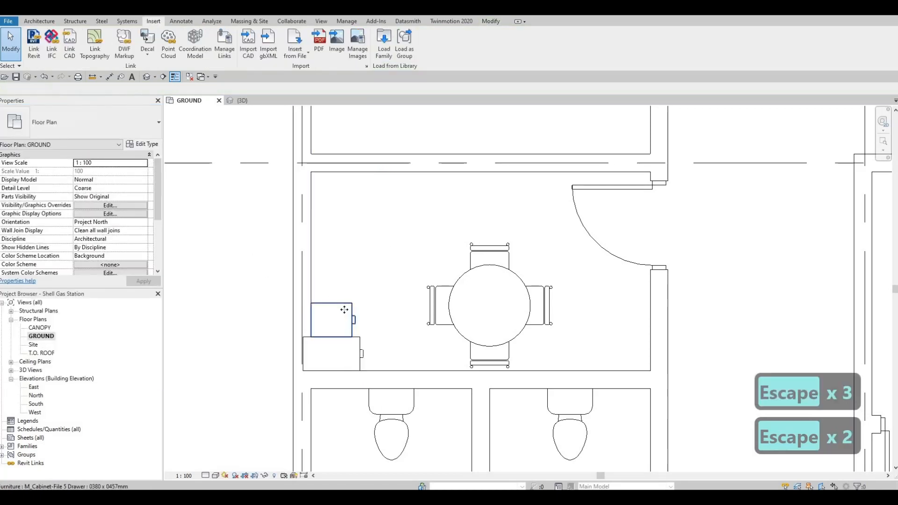
click(344, 311)
key(Delete)
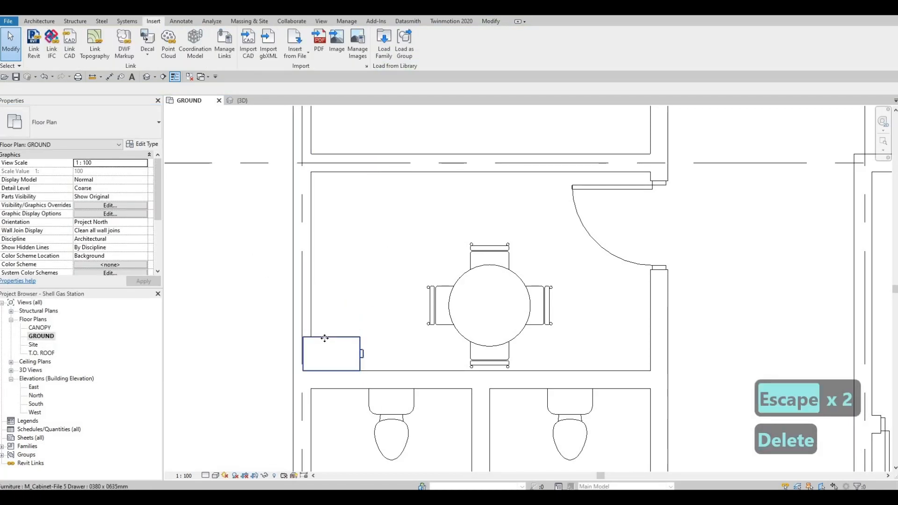
Step: Nudge the corner cabinet out of the exterior wall and align its back with the wall's inner face
click(326, 339)
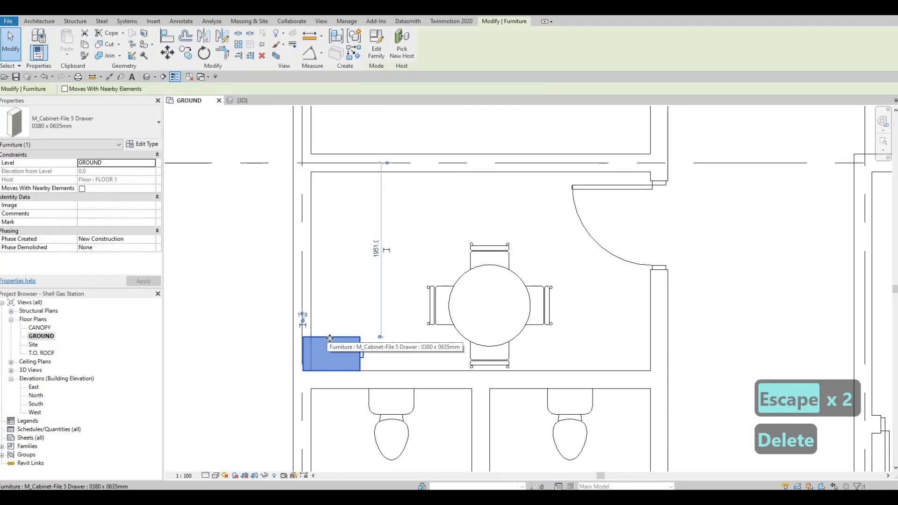
key(Right)
key(Right)
key(Right)
key(Right)
key(Left)
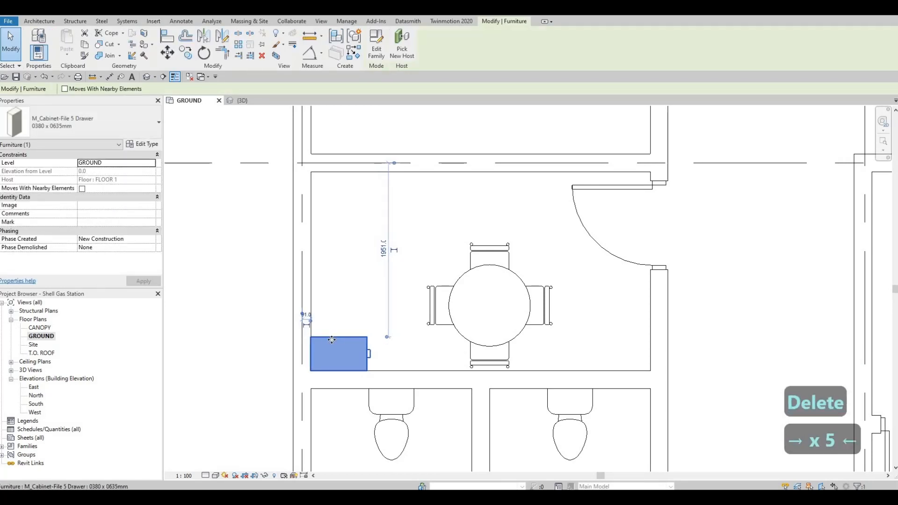
key(Right)
key(Escape)
key(a)
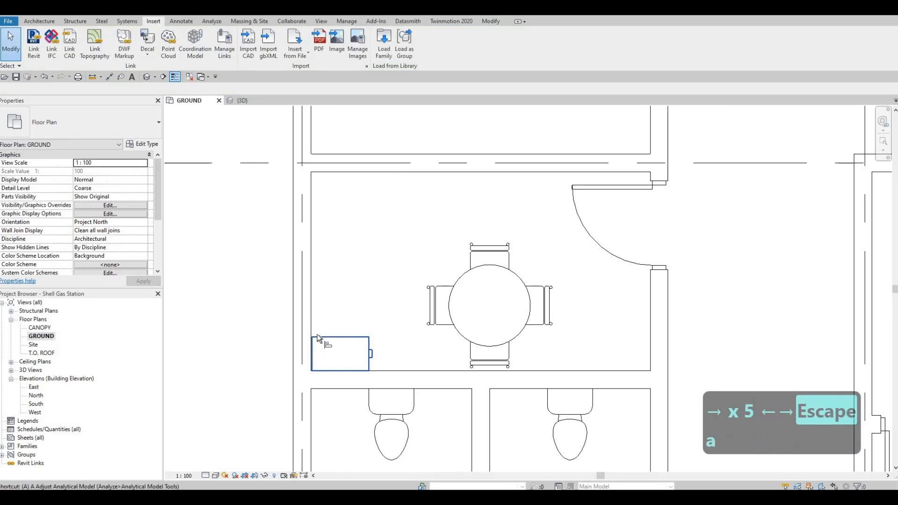
key(l)
scroll(326, 309, up, 3)
click(331, 338)
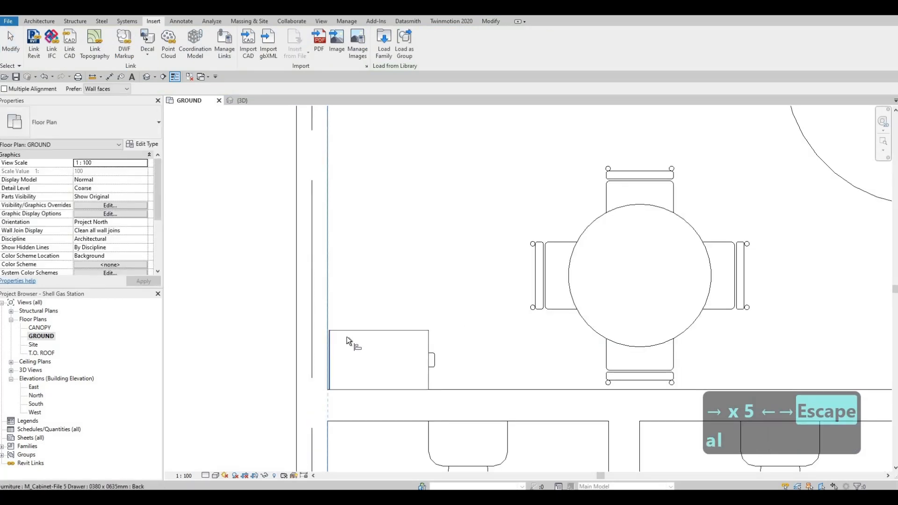
key(Escape)
key(Escape)
Step: Copy the corner file cabinet five times along the exterior wall, each copy directly against the previous one, forming a continuous row of six
click(379, 335)
key(c)
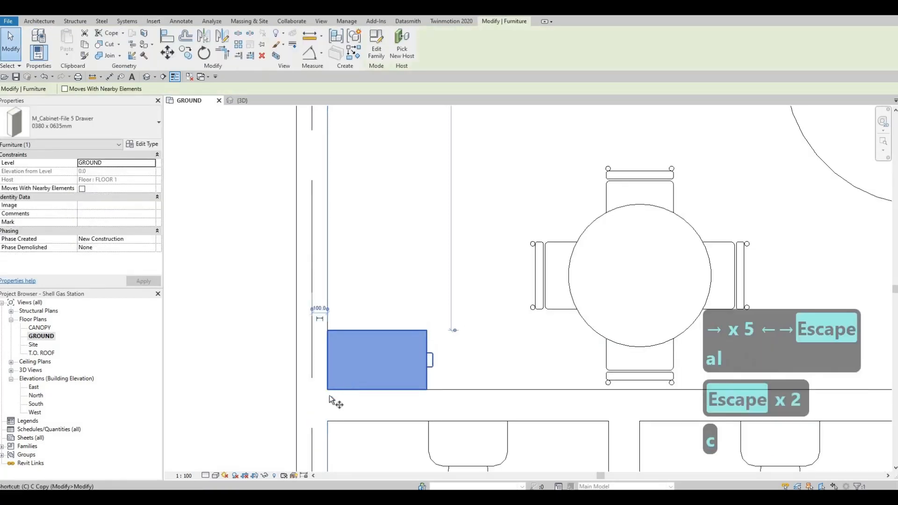
key(o)
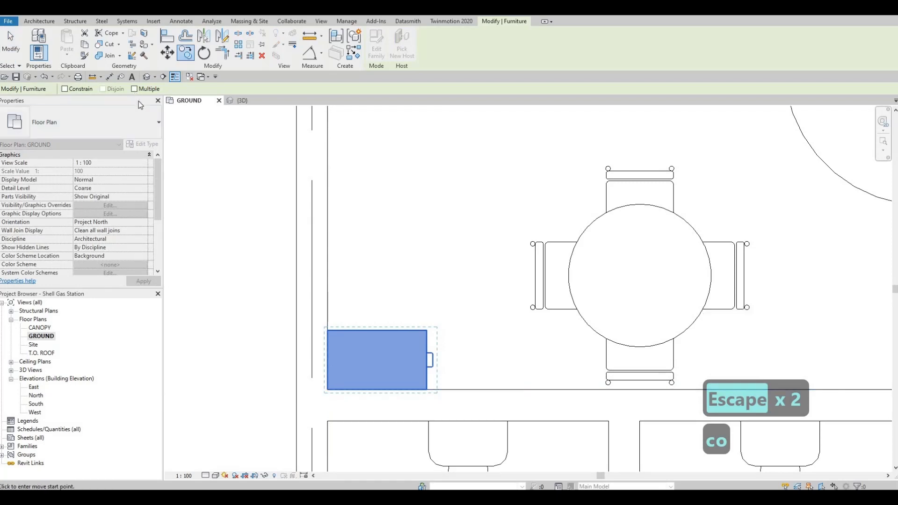
click(327, 330)
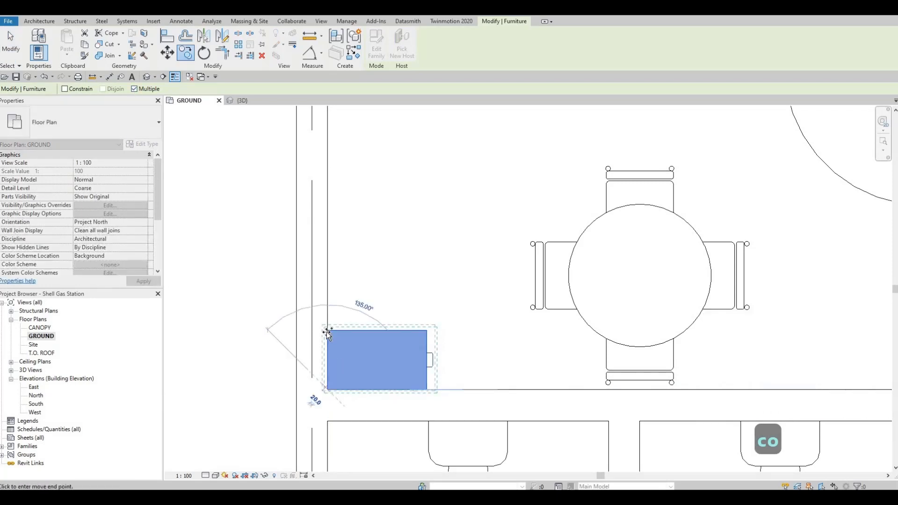
click(329, 214)
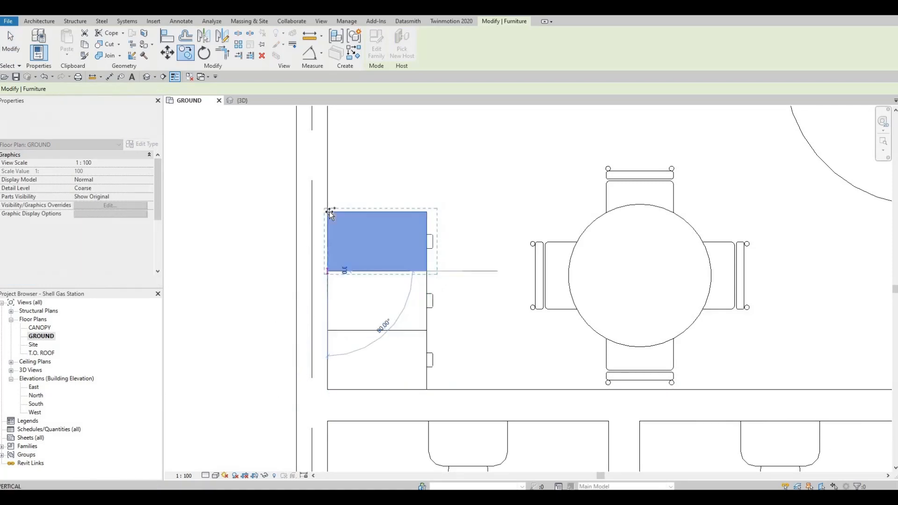
click(329, 153)
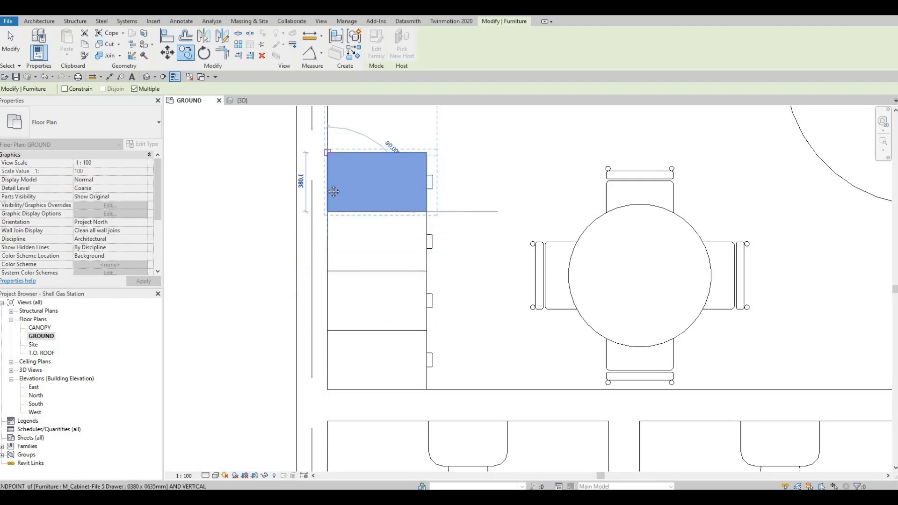
middle_drag(327, 229, 314, 345)
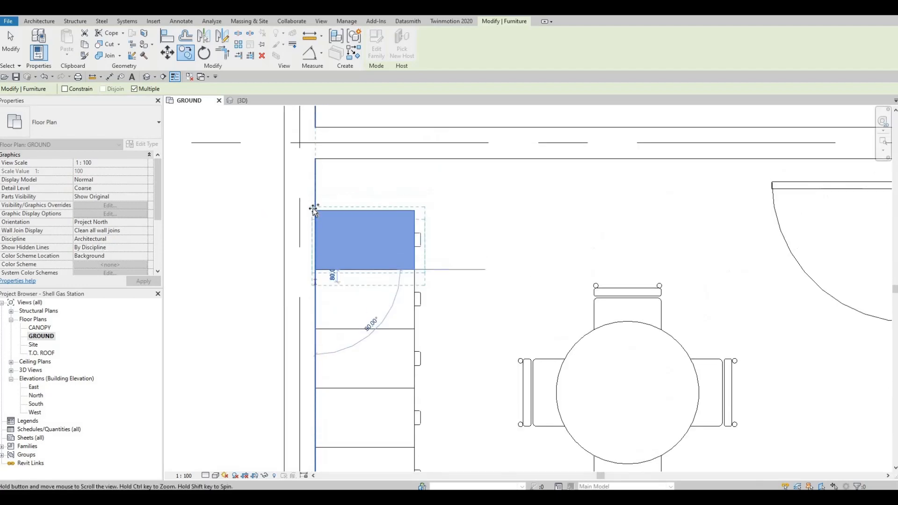
click(392, 252)
key(Escape)
key(Escape)
key(Escape)
key(Escape)
scroll(457, 246, down, 3)
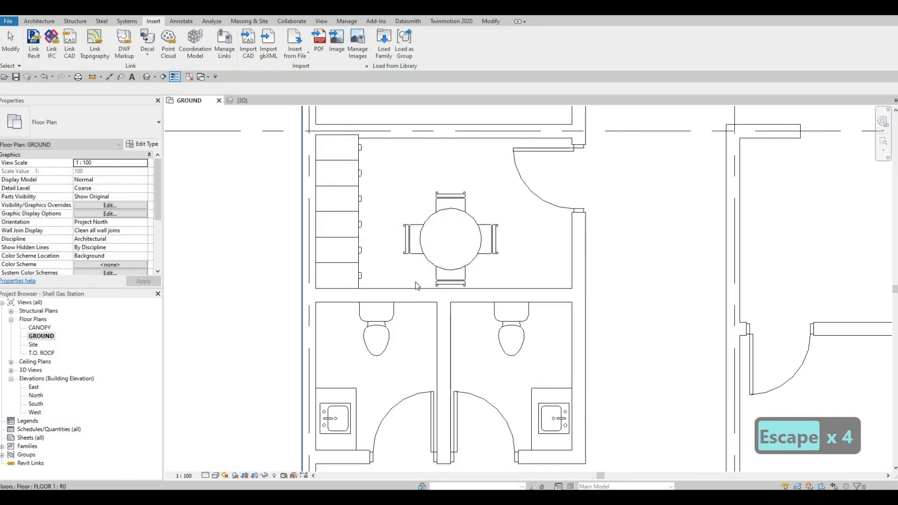
key(Escape)
Step: Nudge the round dining table with chairs away from the file cabinets and slightly away from the washroom wall
middle_drag(415, 282, 407, 310)
click(435, 284)
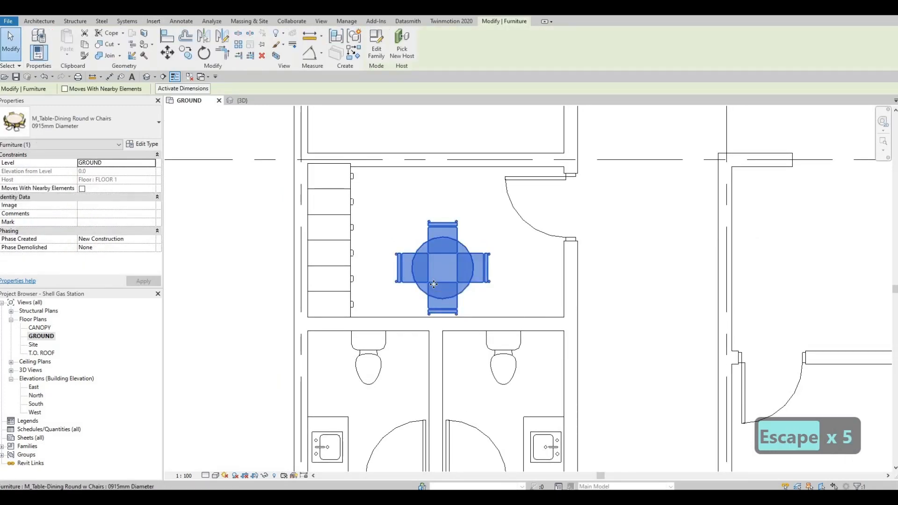
key(Right)
key(Right)
key(Right)
key(Right)
key(Up)
key(Up)
key(Right)
key(Right)
key(Right)
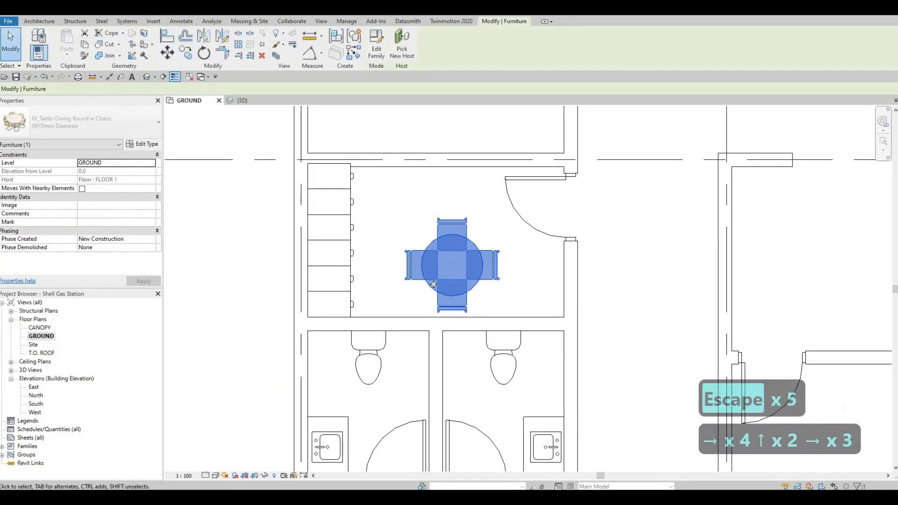
key(Right)
key(Right)
key(Escape)
key(Escape)
key(Escape)
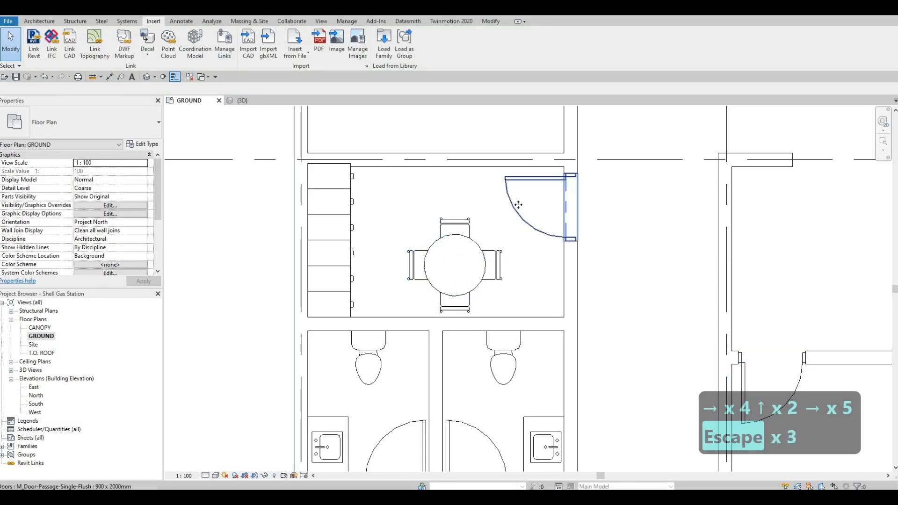
Step: Nudge the dining room door slightly along its wall, toward the partition opposite the washrooms
click(509, 206)
key(Escape)
key(Escape)
click(510, 205)
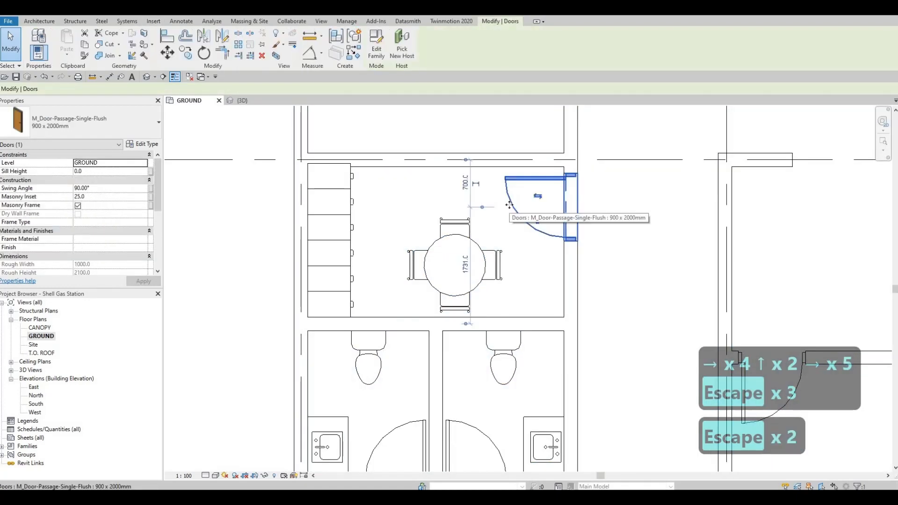
key(Up)
key(Up)
key(Escape)
key(Escape)
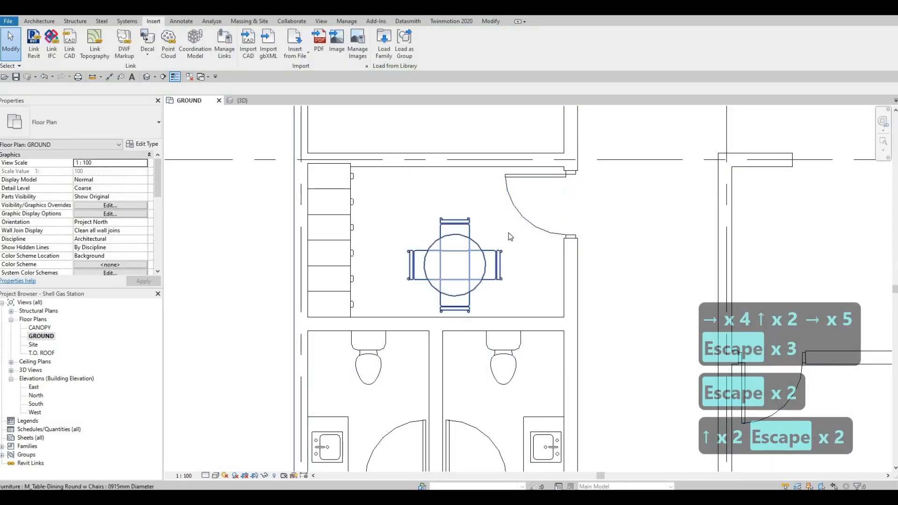
scroll(505, 233, down, 2)
scroll(486, 244, down, 3)
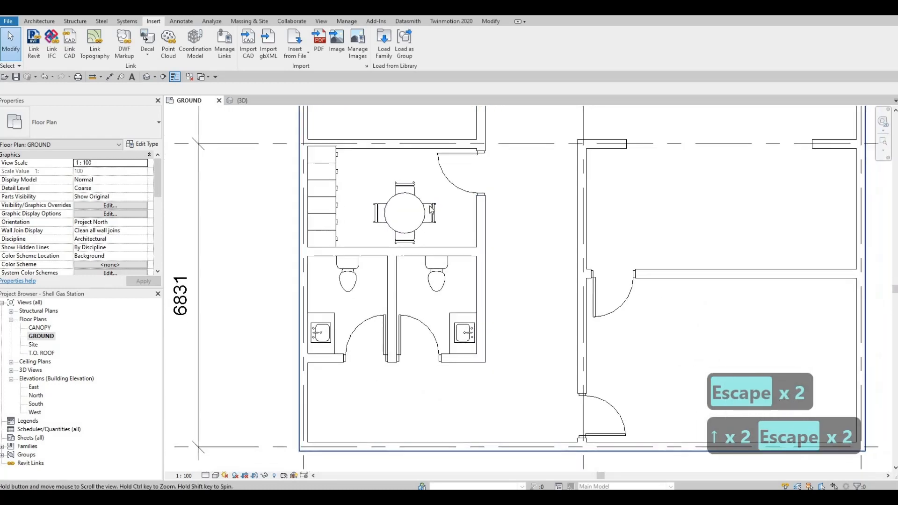
scroll(463, 256, down, 1)
middle_drag(455, 235, 460, 281)
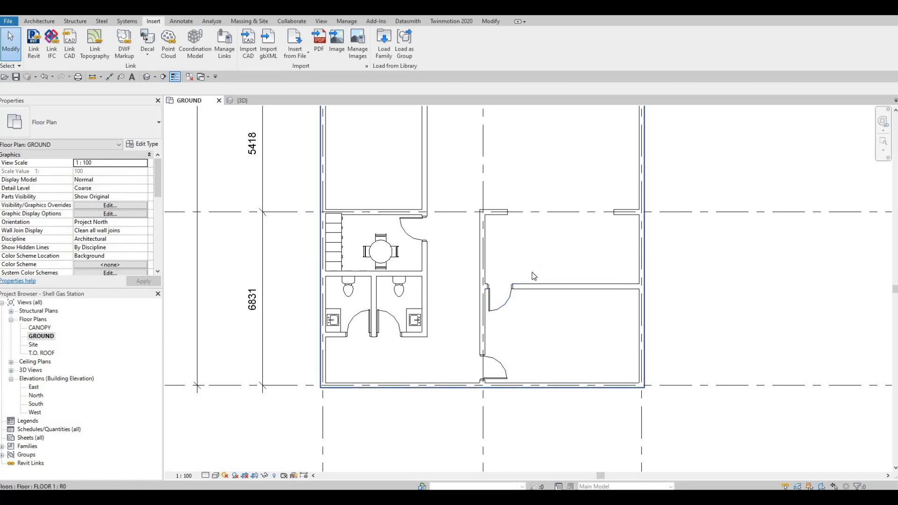
scroll(532, 287, down, 2)
scroll(540, 305, down, 3)
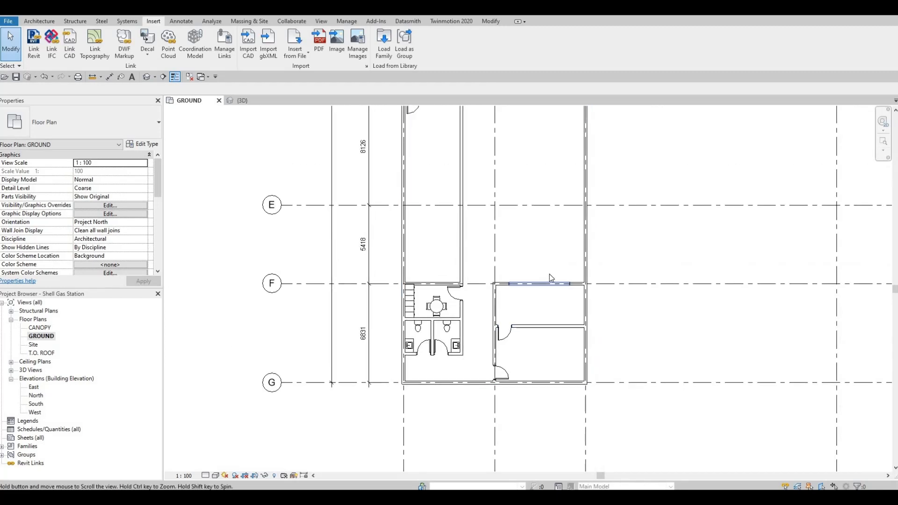
scroll(540, 322, down, 4)
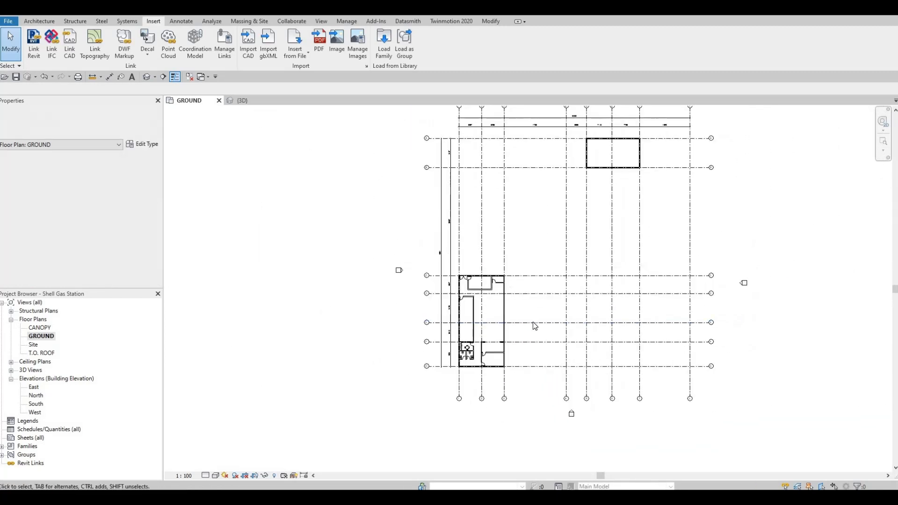